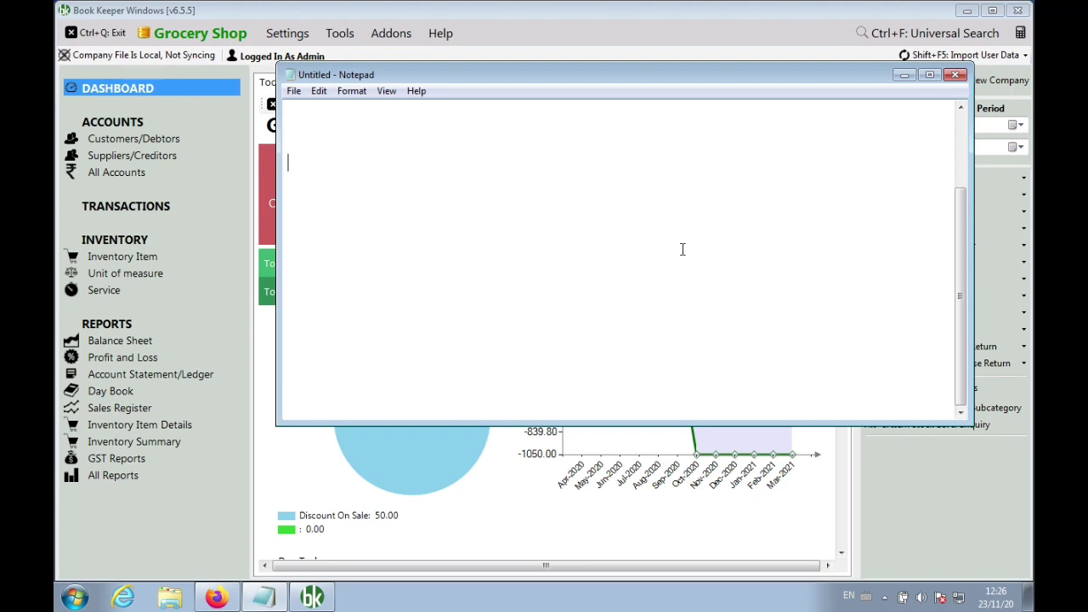
# Start the note with the heading 'Online Invoice Payments' and a 'UPI' line below it
pyautogui.write('Online Invoice Payments')
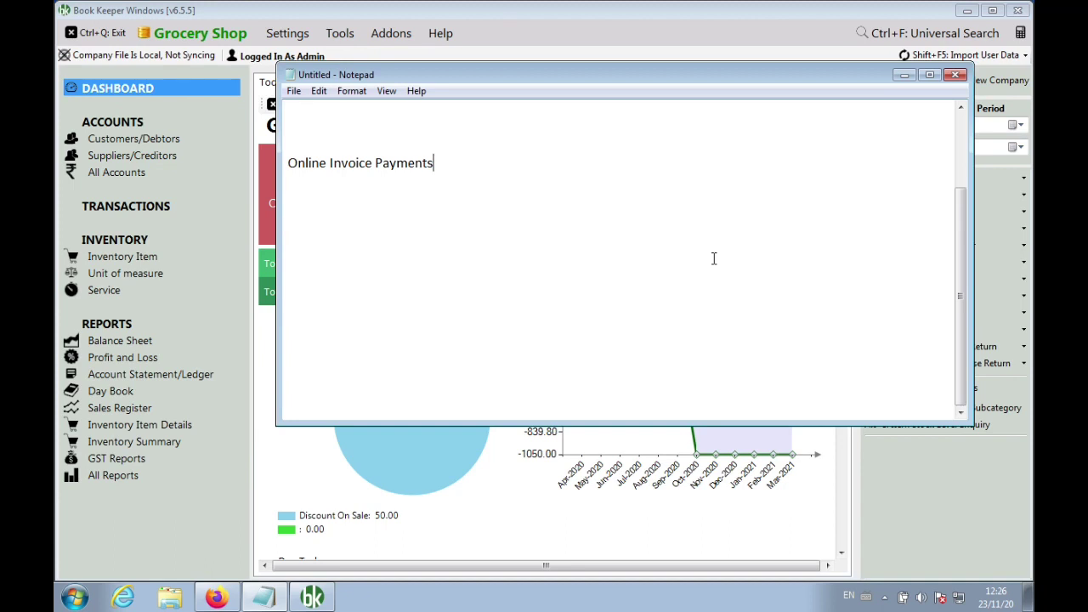
pyautogui.press('Return')
pyautogui.press('Return')
pyautogui.write('UPI')
pyautogui.press('Return')
pyautogui.press('Return')
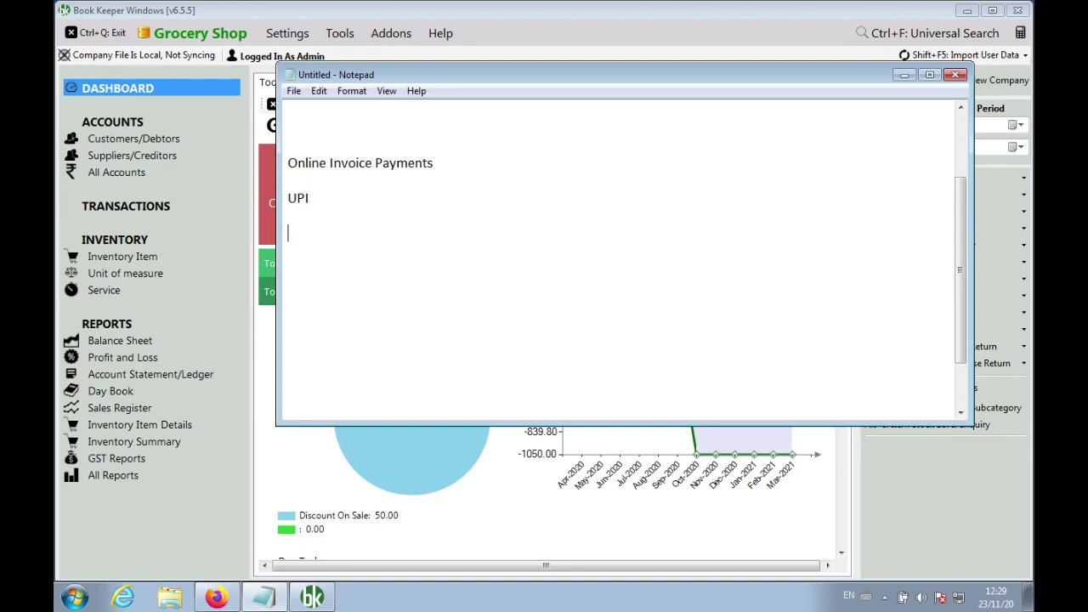
# Write 'Online Payment is as simple as UPI payments' and underline it with a row of '=' signs
pyautogui.write('Online Payment  is av')
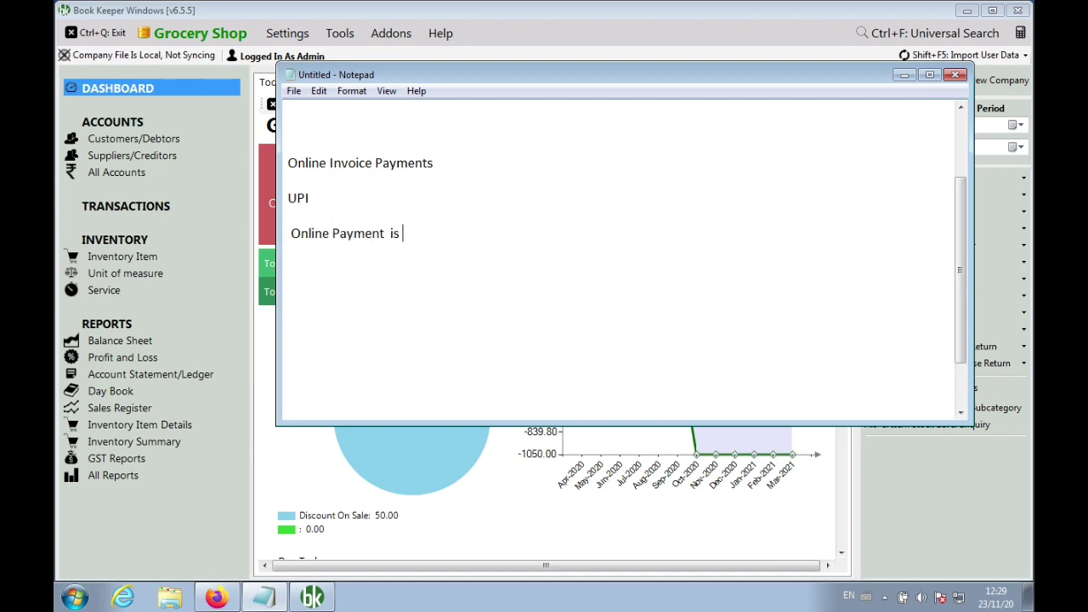
pyautogui.press('BackSpace')
pyautogui.write('s simple as UPI payments')
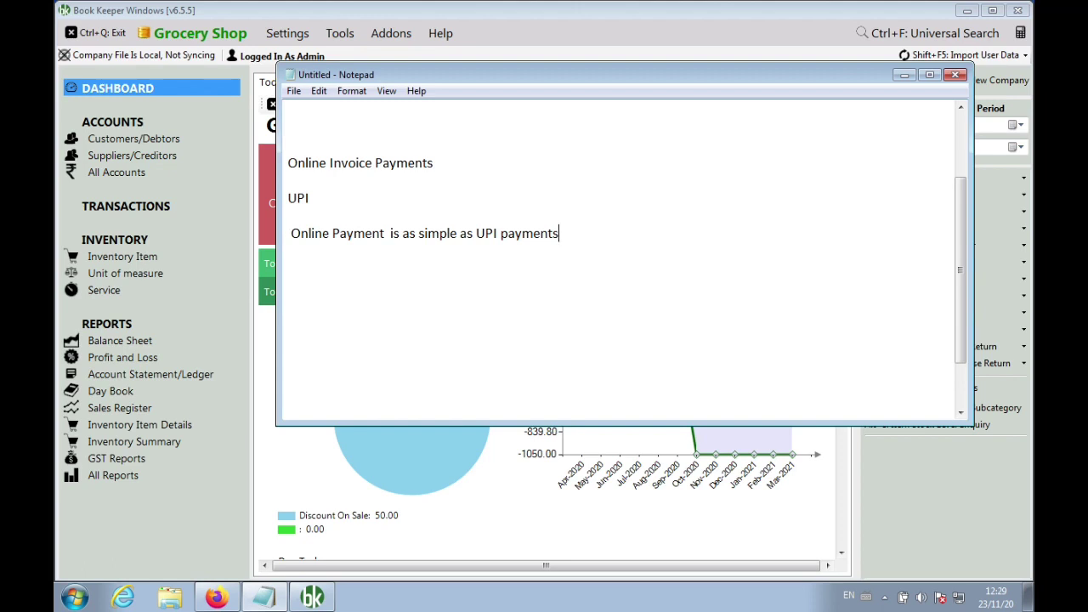
pyautogui.press('Return')
pyautogui.write('======================================')
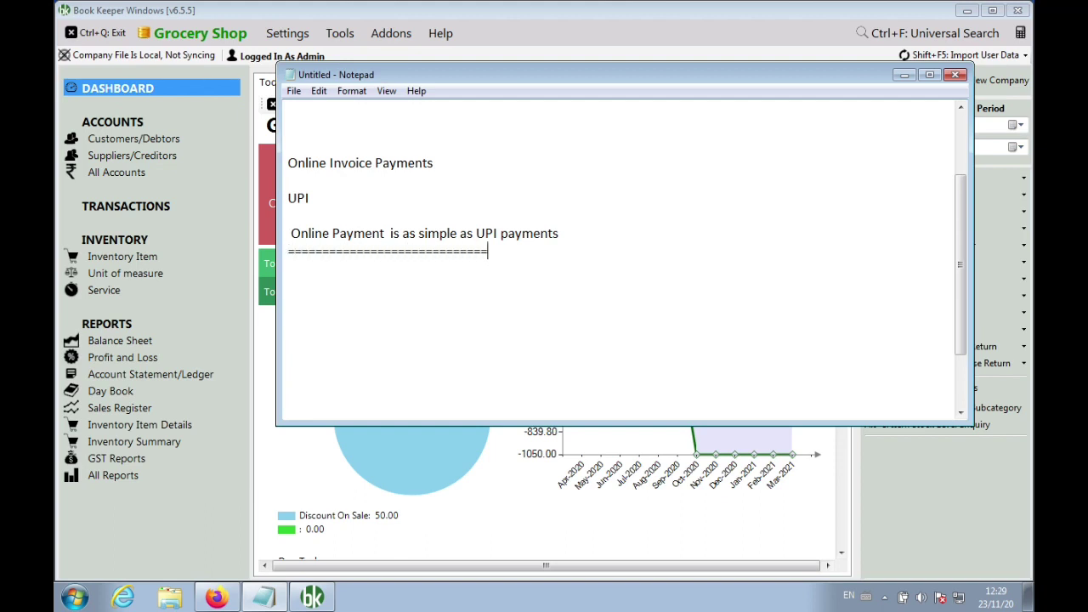
pyautogui.write('=============')
pyautogui.press('Return')
# List Credit Card, Debit Card, Rupay Card, Net Banking, Wallets and EMI on separate lines
pyautogui.write('cc')
pyautogui.press('BackSpace')
pyautogui.write('redit Card')
pyautogui.press('Return')
pyautogui.write('De')
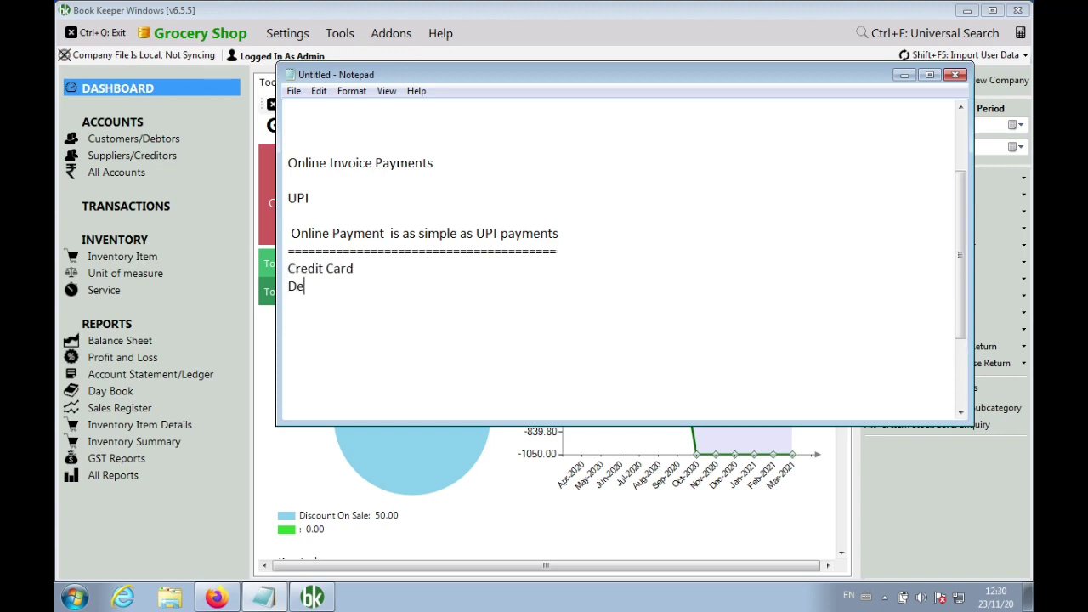
pyautogui.write('bit Card')
pyautogui.press('Return')
pyautogui.write('Ru')
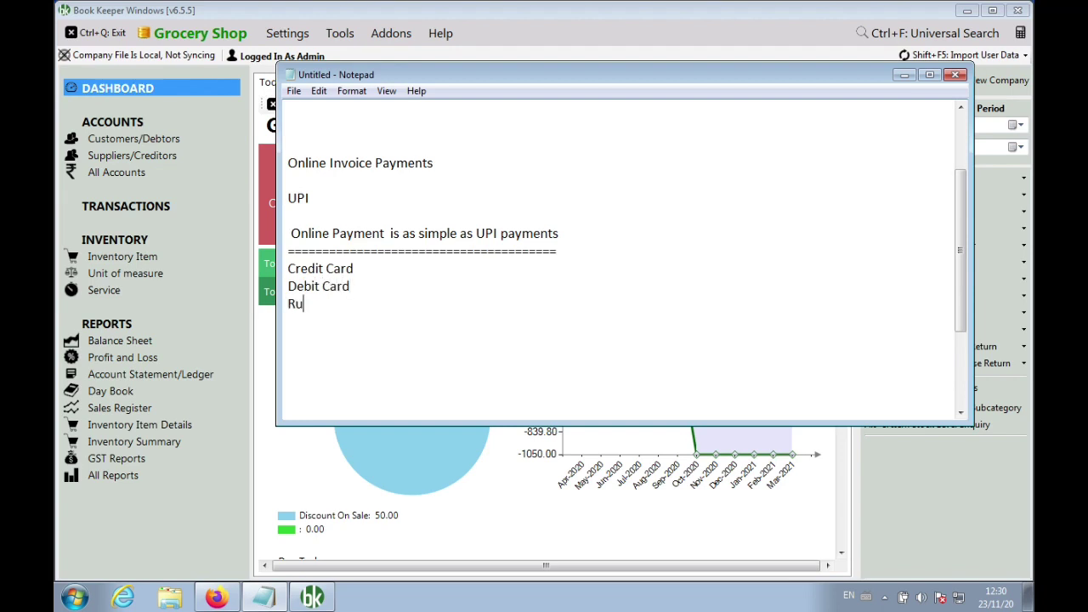
pyautogui.write('pay Card')
pyautogui.press('Return')
pyautogui.write('Net Banking')
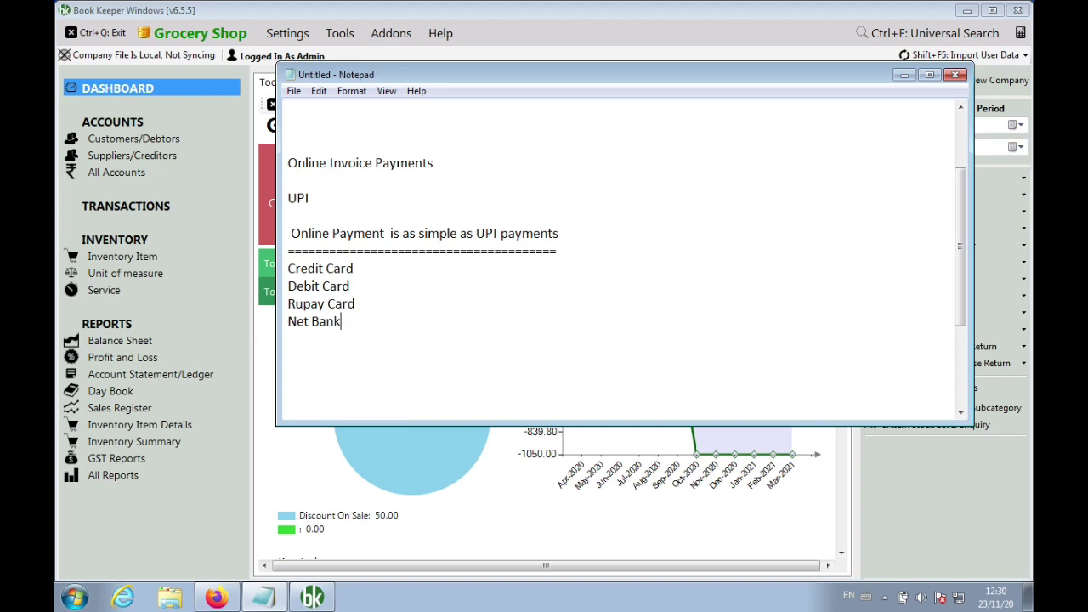
pyautogui.press('Return')
pyautogui.write('Wallets')
pyautogui.press('Return')
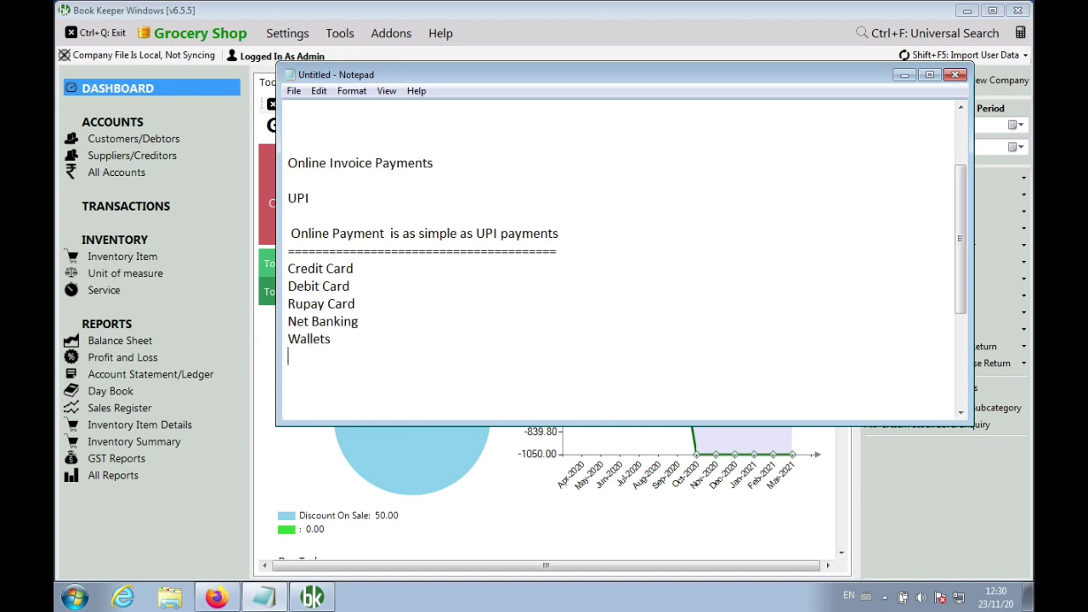
pyautogui.write('EMI')
# Add the support e-mail address a few blank lines below the payment list
pyautogui.press('Return')
pyautogui.press('Return')
pyautogui.press('Return')
pyautogui.press('Return')
pyautogui.press('Return')
pyautogui.press('Return')
pyautogui.press('Return')
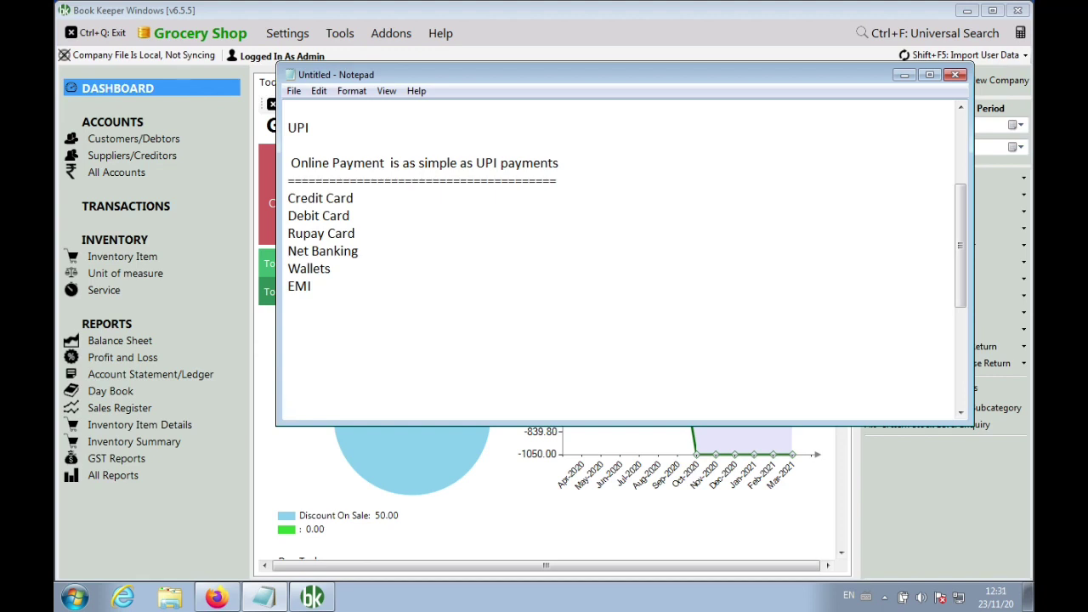
pyautogui.press('BackSpace')
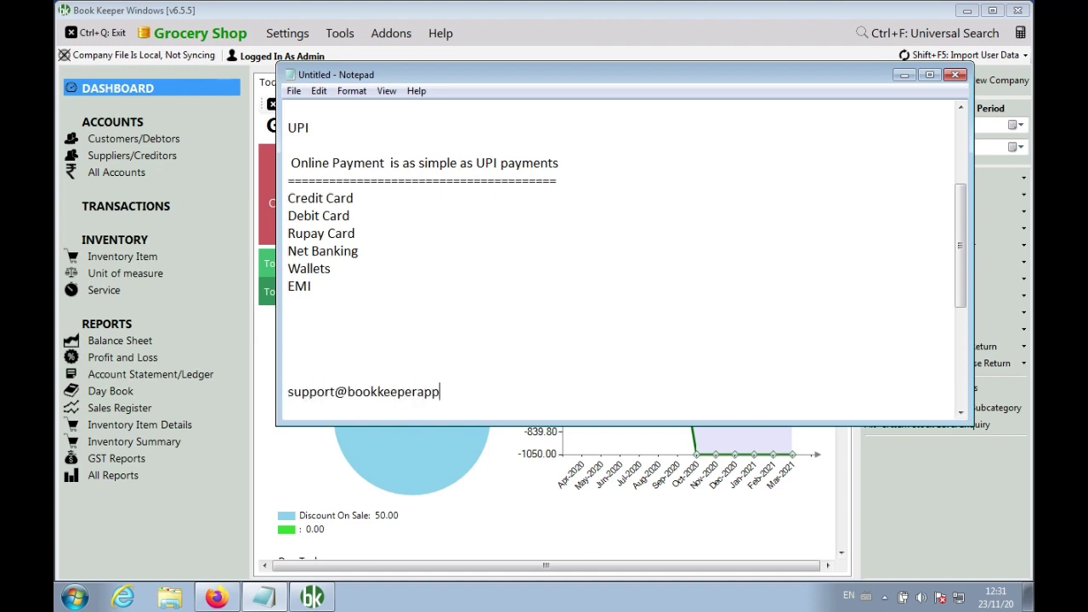
pyautogui.press('Return')
pyautogui.press('Return')
pyautogui.press('Return')
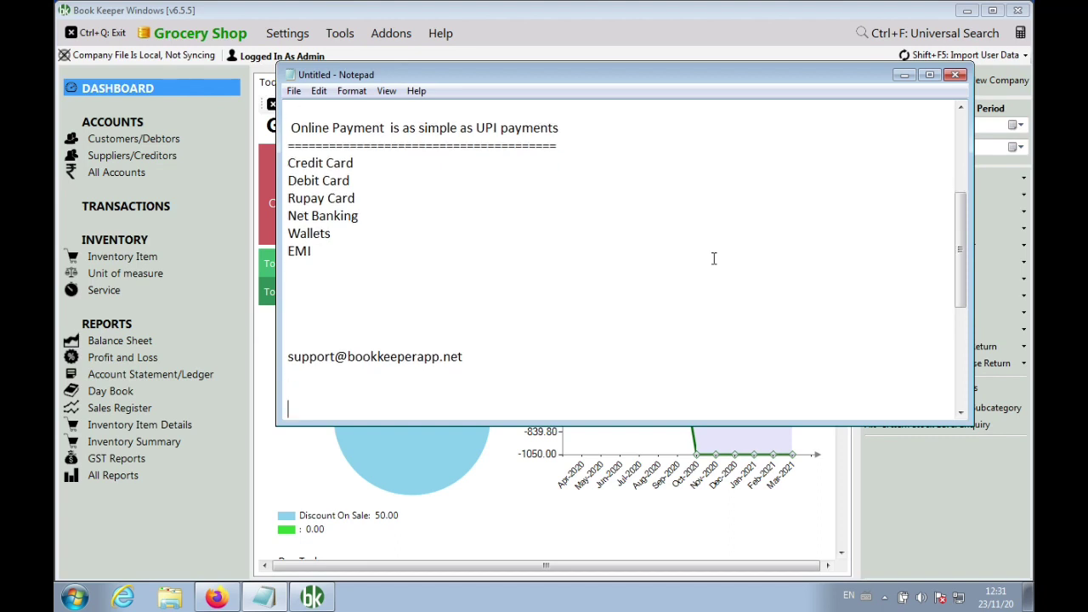
pyautogui.press('Up')
# Add the line 'Download link for new update: 6.5.5' followed by blank lines
pyautogui.write('Download link for new update')
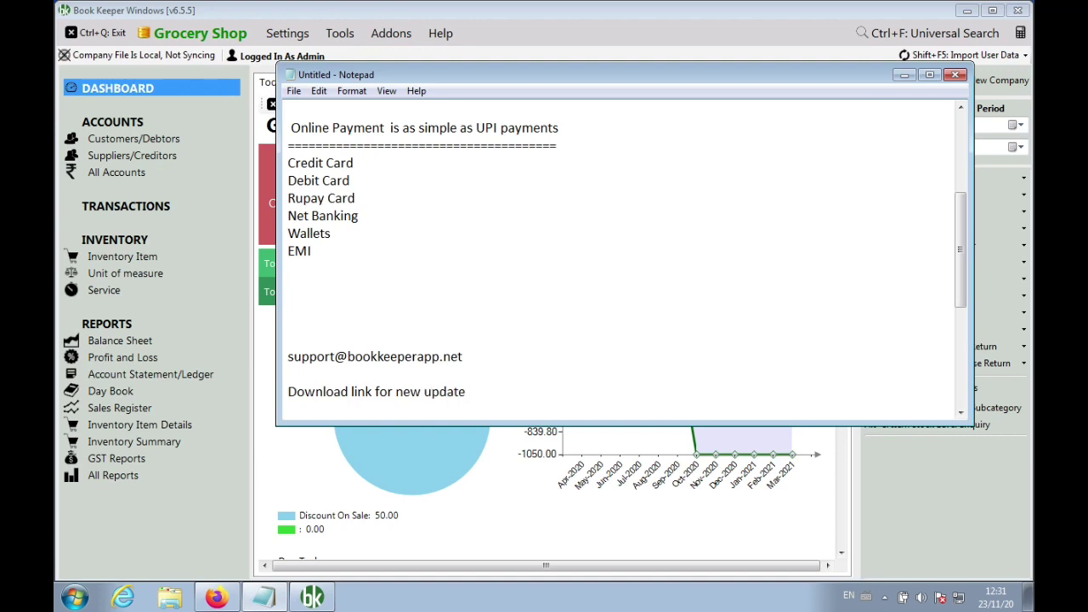
pyautogui.write(': 6.5.5')
pyautogui.press('Return')
pyautogui.press('Return')
pyautogui.press('Return')
pyautogui.press('Return')
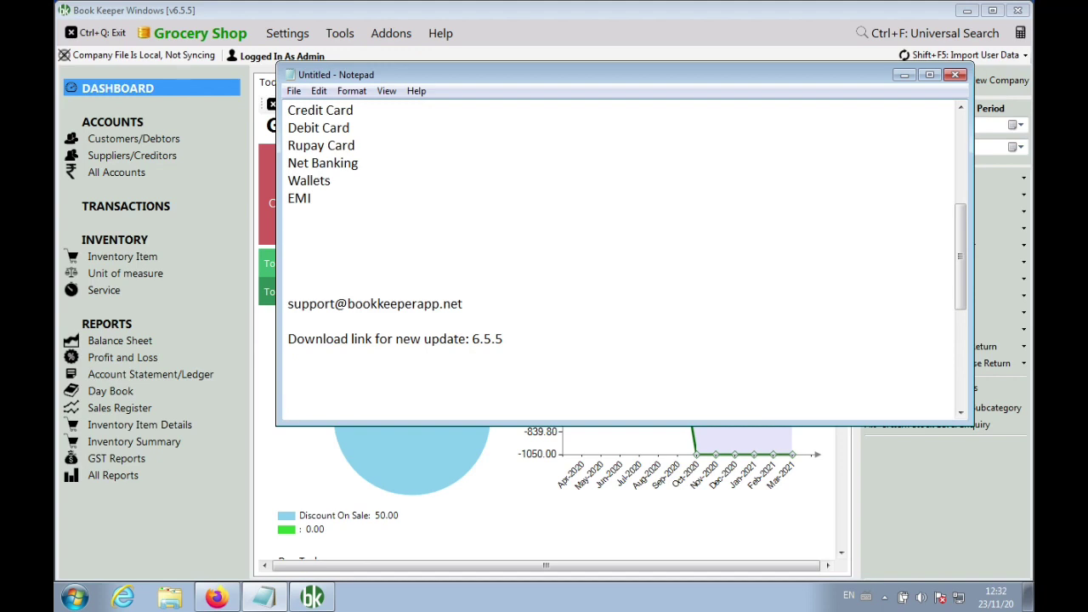
# Open the Online Invoice Payment Methods dialog via Settings > Online Invoice Payment Setting
pyautogui.click(295, 34)
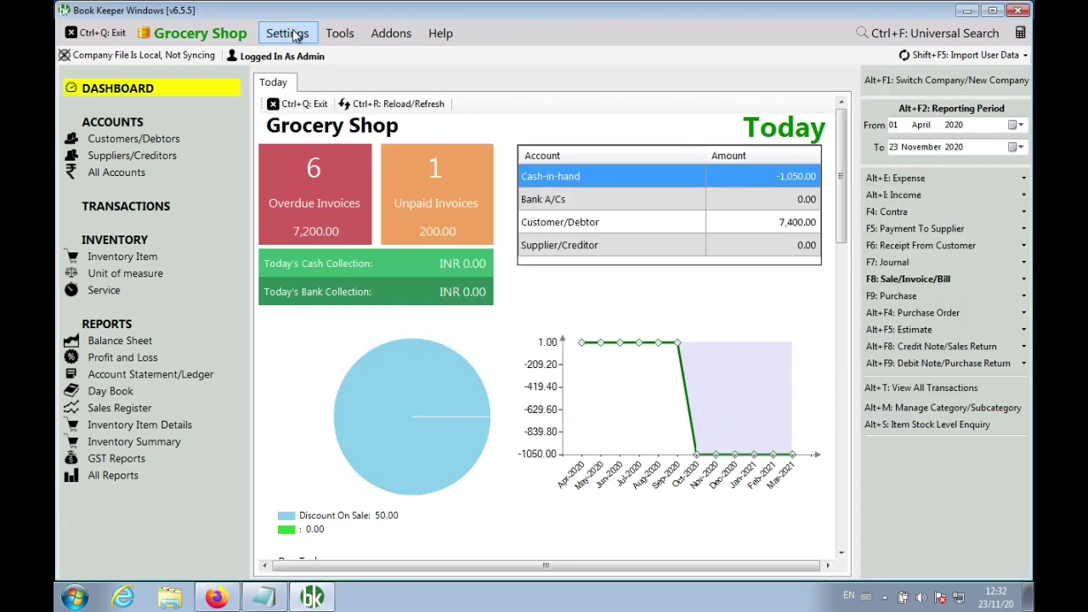
pyautogui.click(295, 34)
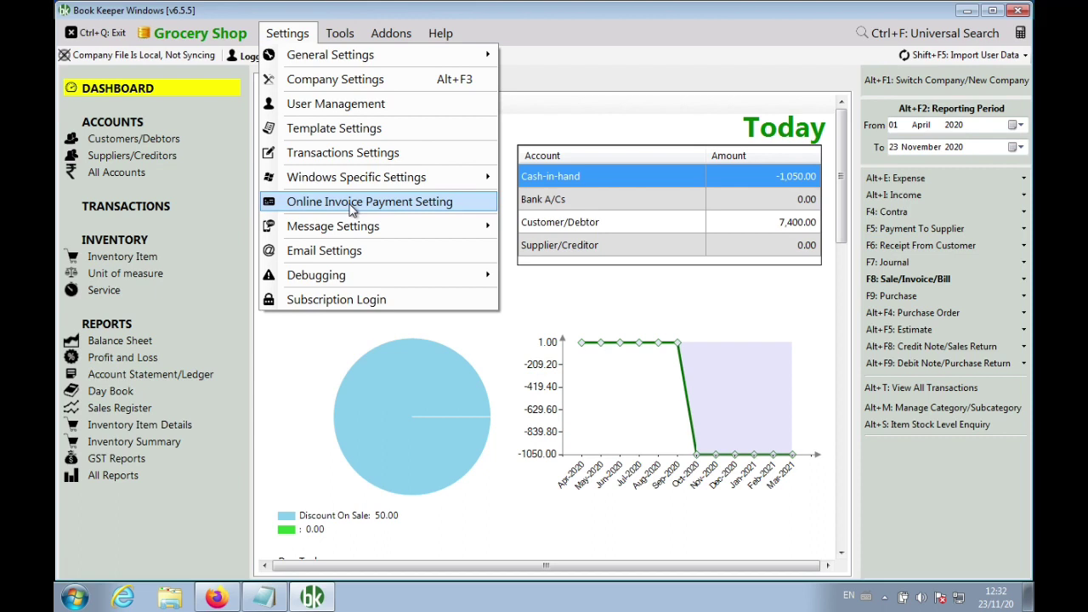
pyautogui.click(352, 202)
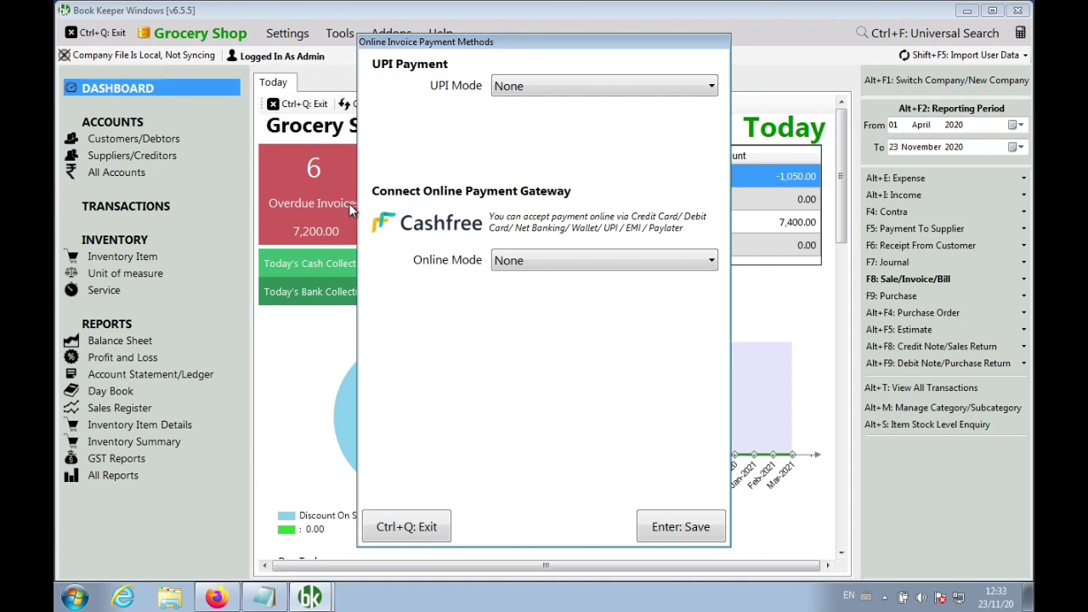
# Set Online Mode to Cashfree and start creating a new Cashfree account
pyautogui.click(560, 261)
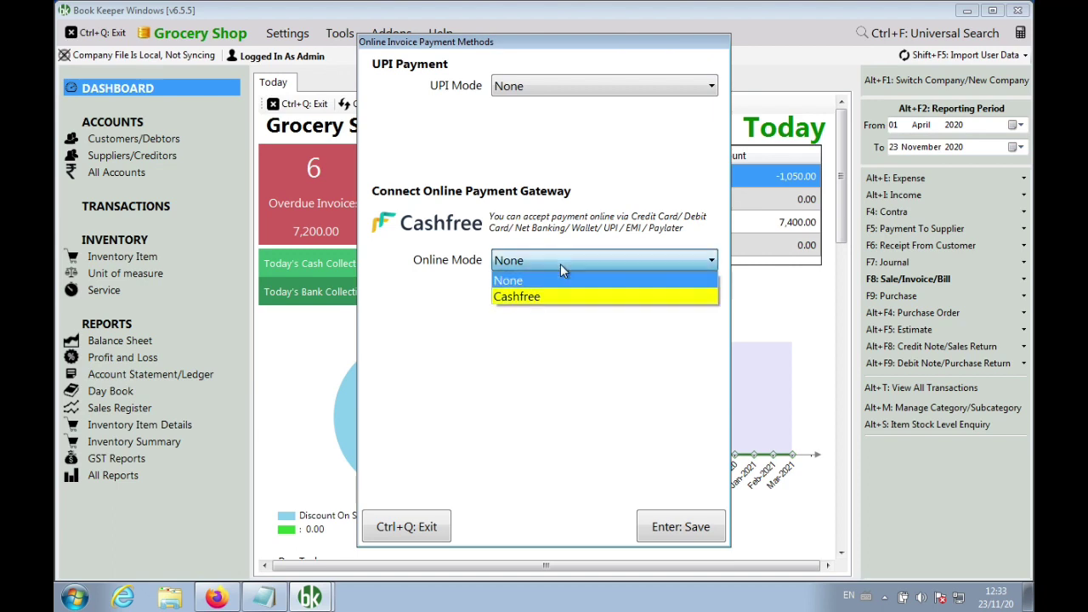
pyautogui.click(558, 297)
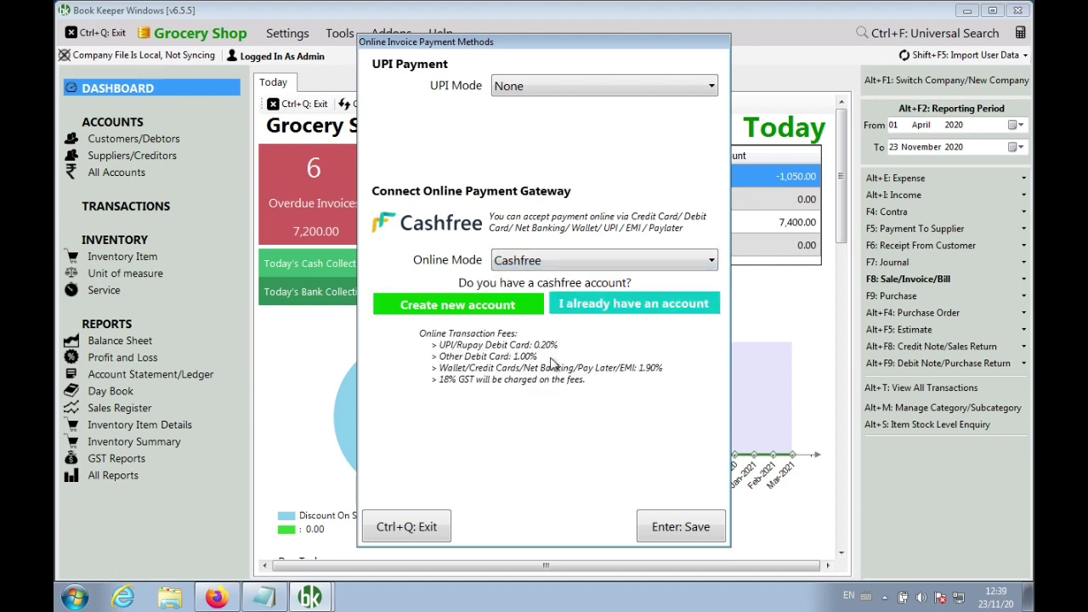
pyautogui.click(492, 308)
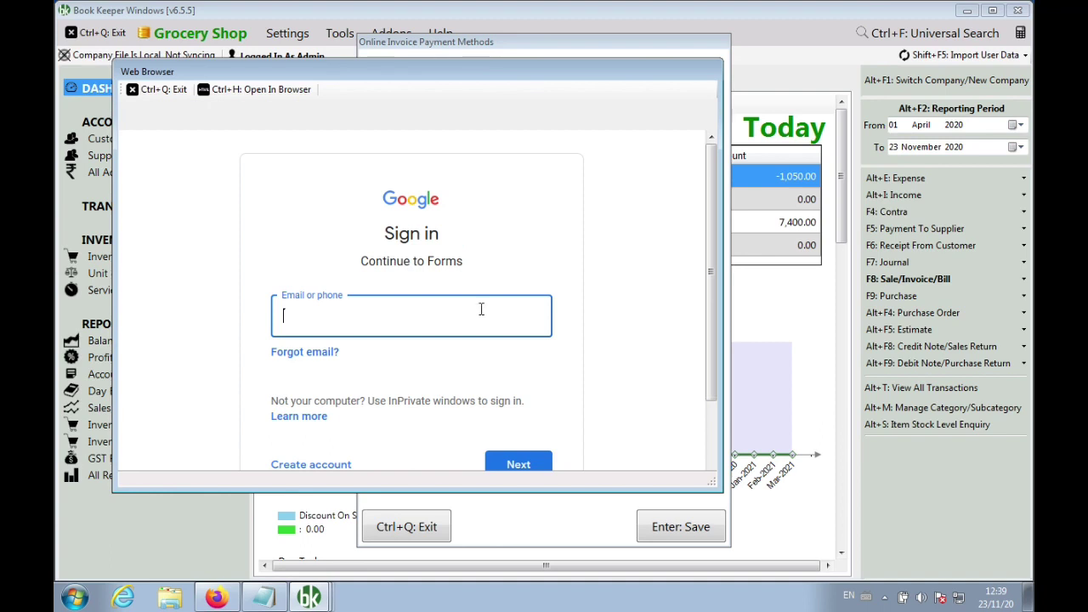
# Write the notes 'payment gateway' and 'apki sari payment, bank account me settlement'
pyautogui.click(264, 598)
pyautogui.press('Return')
pyautogui.press('Return')
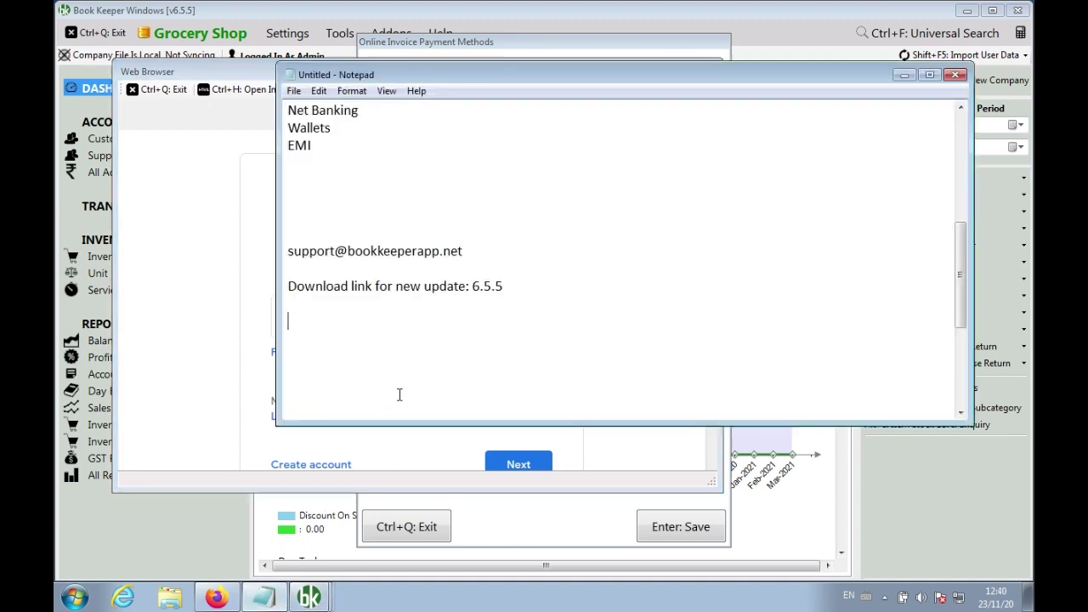
pyautogui.write('payment gateway')
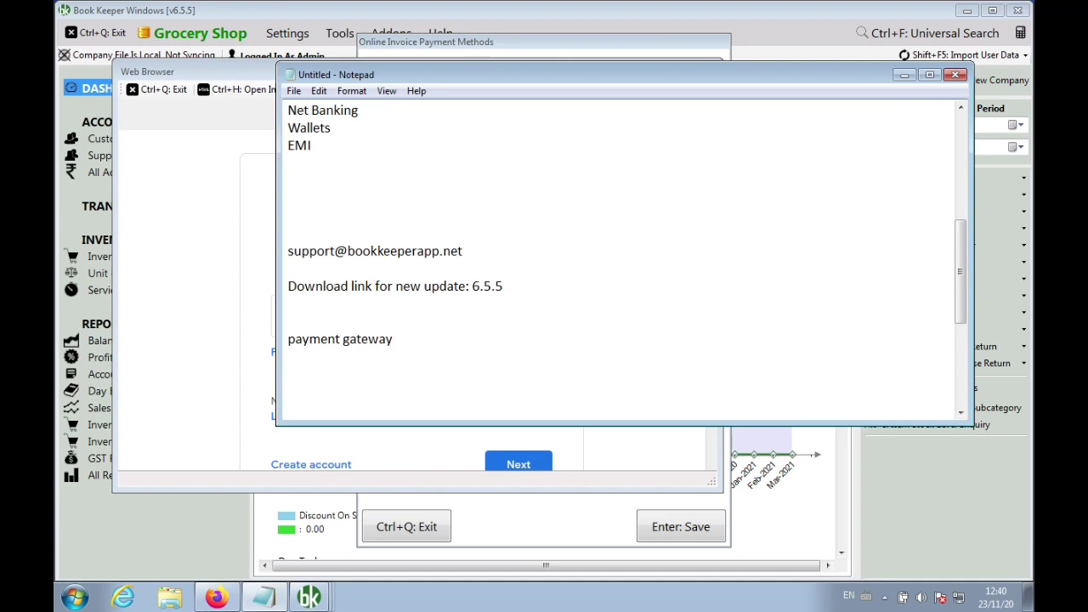
pyautogui.press('Return')
pyautogui.write('apki sari payment')
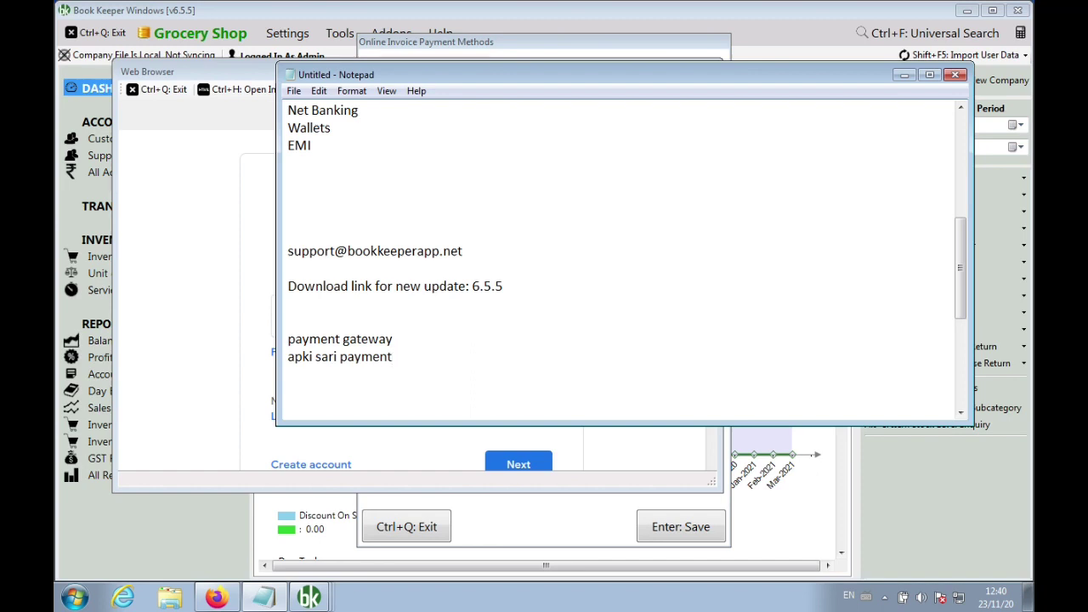
pyautogui.write(', bank account me a')
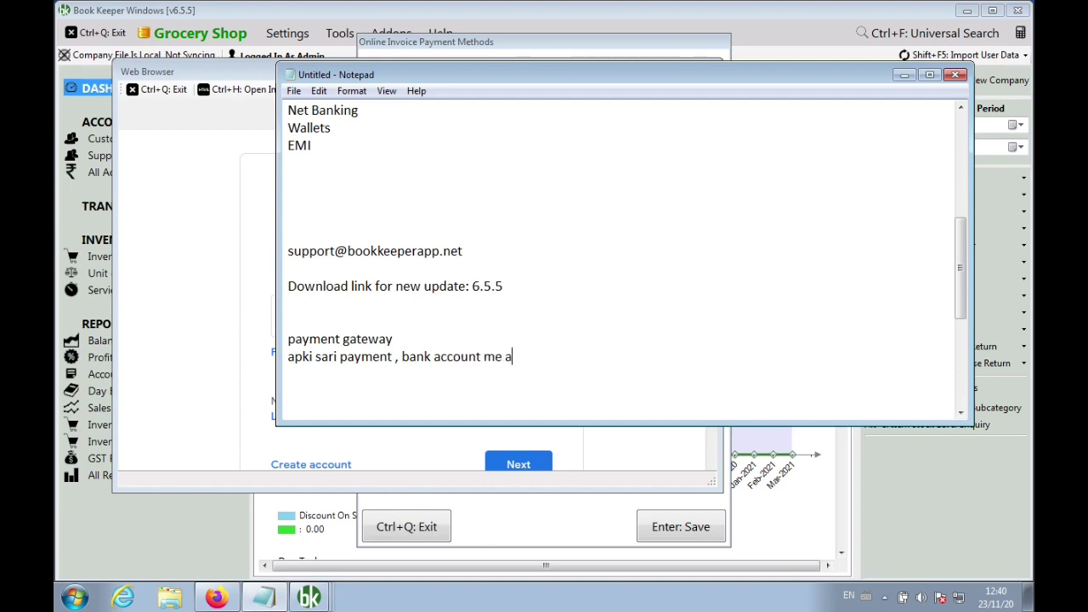
pyautogui.press('BackSpace')
pyautogui.write('settlement')
# Insert 'Q1: Cashfree ?' above those notes and begin a 'Q2:' line below them
pyautogui.press('Up')
pyautogui.press('Up')
pyautogui.press('Return')
pyautogui.press('Up')
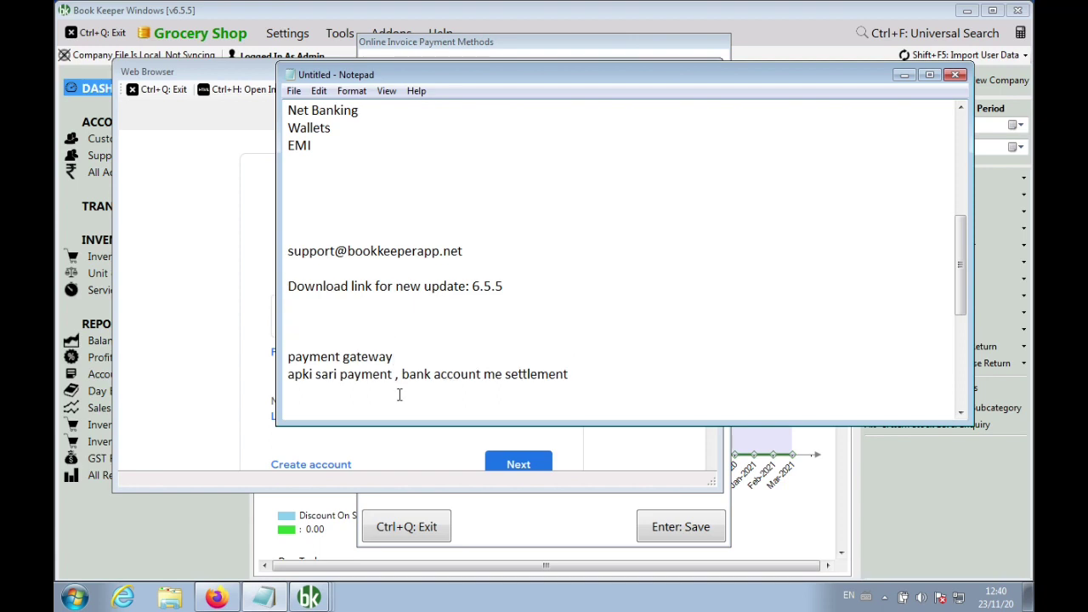
pyautogui.write('Q1: Cashfree ?')
pyautogui.press('Down')
pyautogui.press('Down')
pyautogui.press('Down')
pyautogui.press('Down')
pyautogui.press('Down')
pyautogui.press('Down')
pyautogui.press('Down')
pyautogui.press('Down')
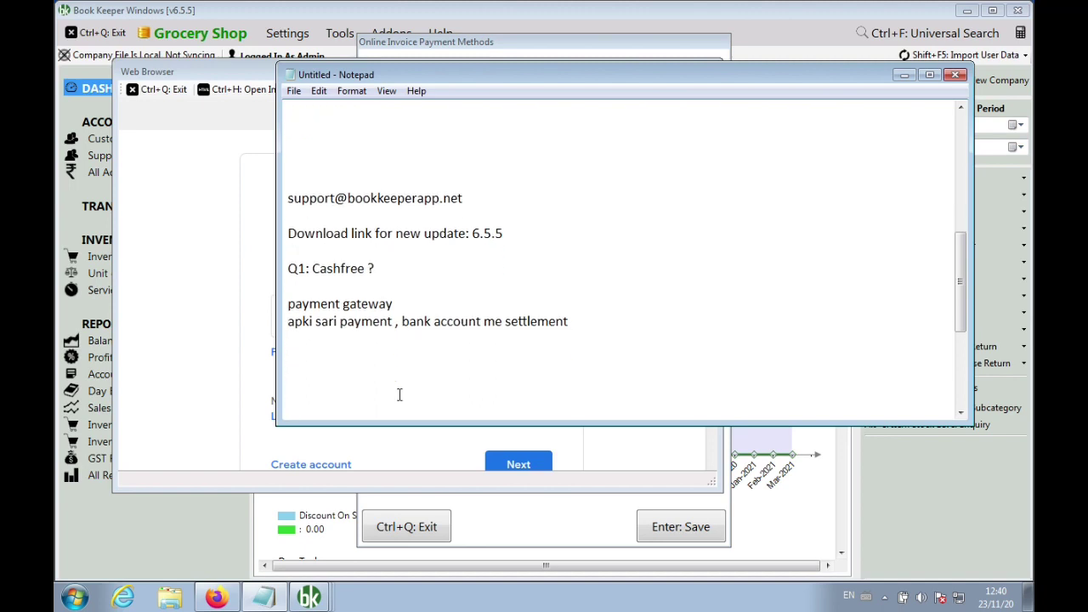
pyautogui.write('Q@')
pyautogui.press('BackSpace')
pyautogui.write('2:')
# Complete Q2 as 'Cashfree > Dashboard' and add a 'Q3: Commission' line below
pyautogui.write('Cashfree > ')
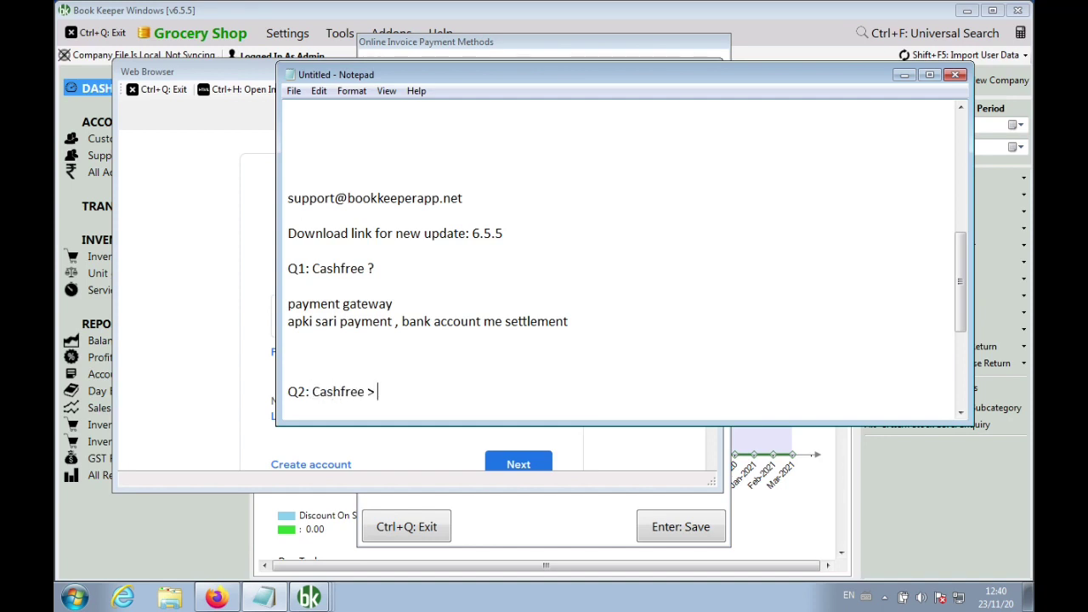
pyautogui.write('Dashboard')
pyautogui.press('Return')
pyautogui.press('Return')
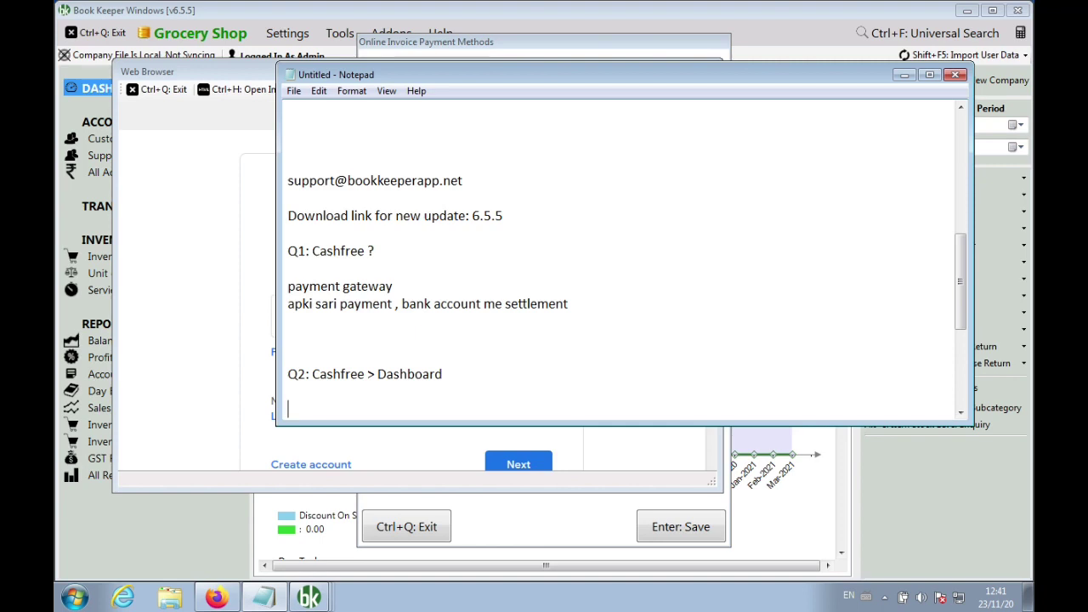
pyautogui.press('Return')
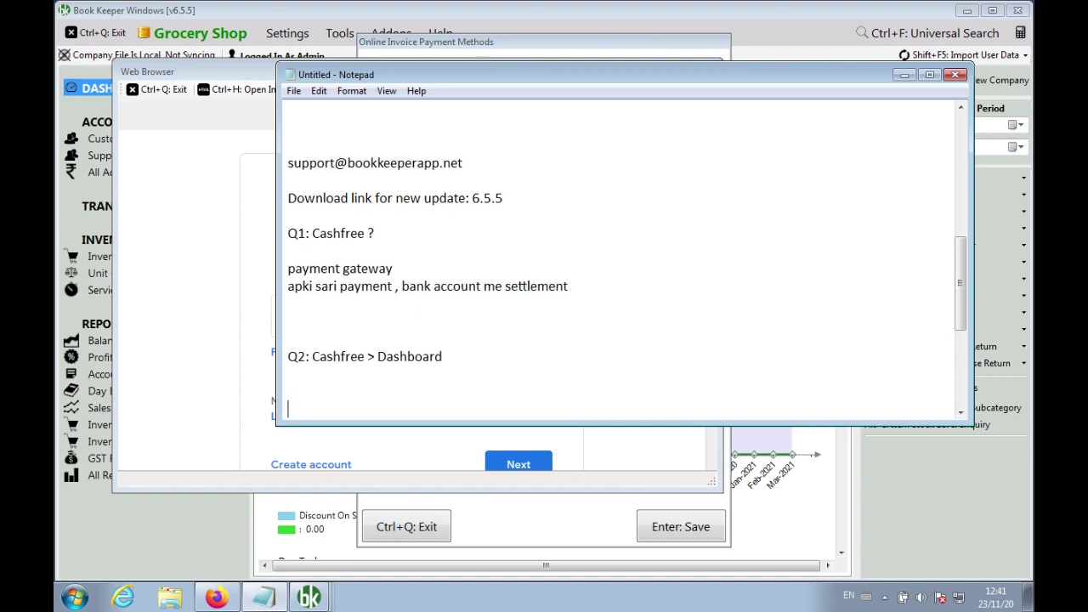
pyautogui.write('Q3: Commission')
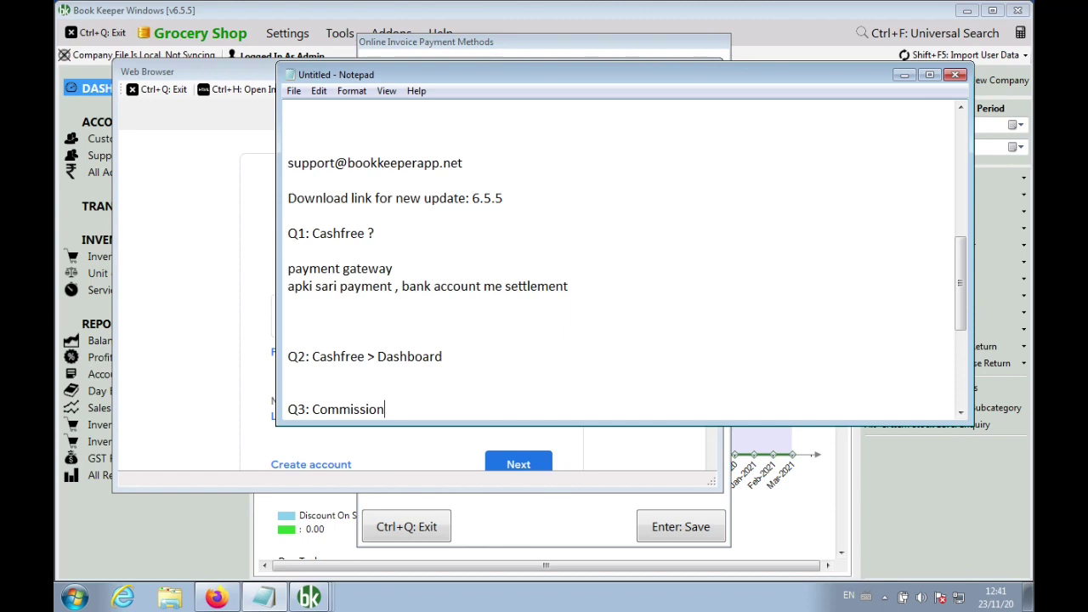
# Try a Google sign-in with the user's email in the built-in browser, then close it
pyautogui.click(176, 343)
pyautogui.scroll(-1, 394, 369)
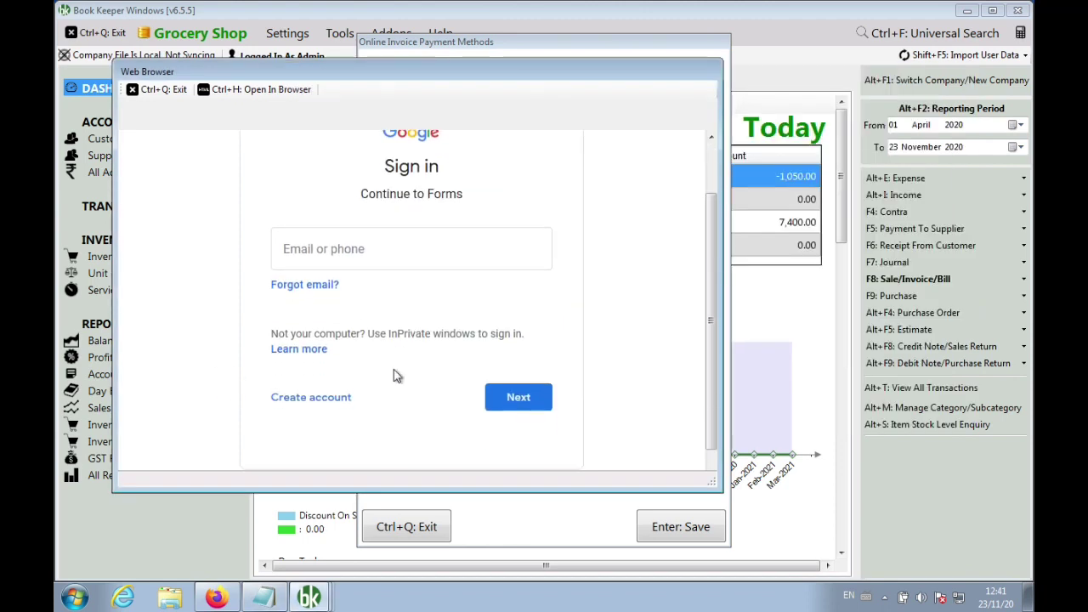
pyautogui.click(335, 247)
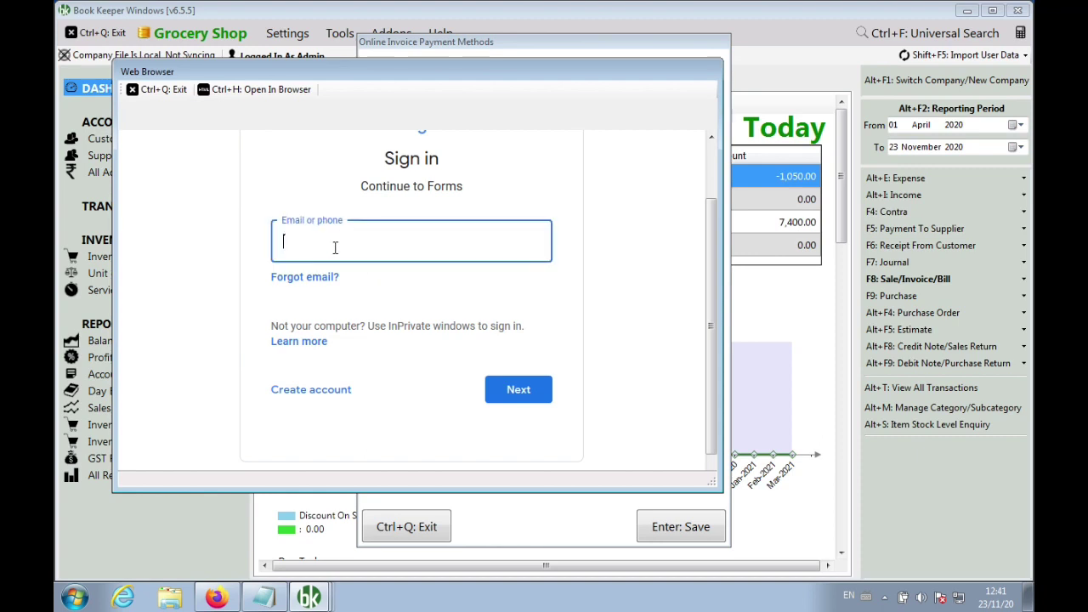
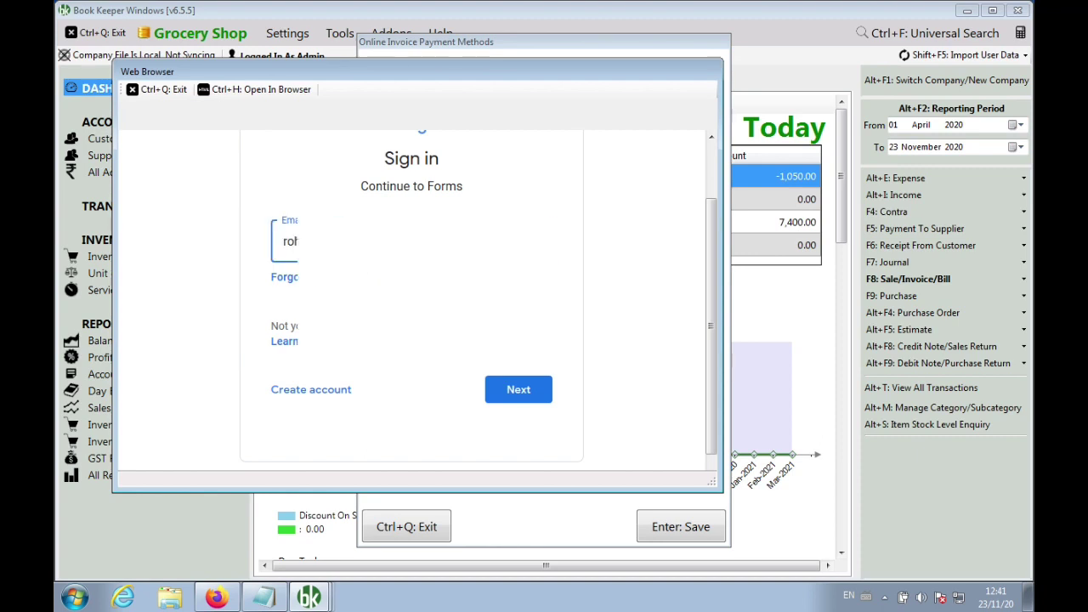
pyautogui.click(506, 393)
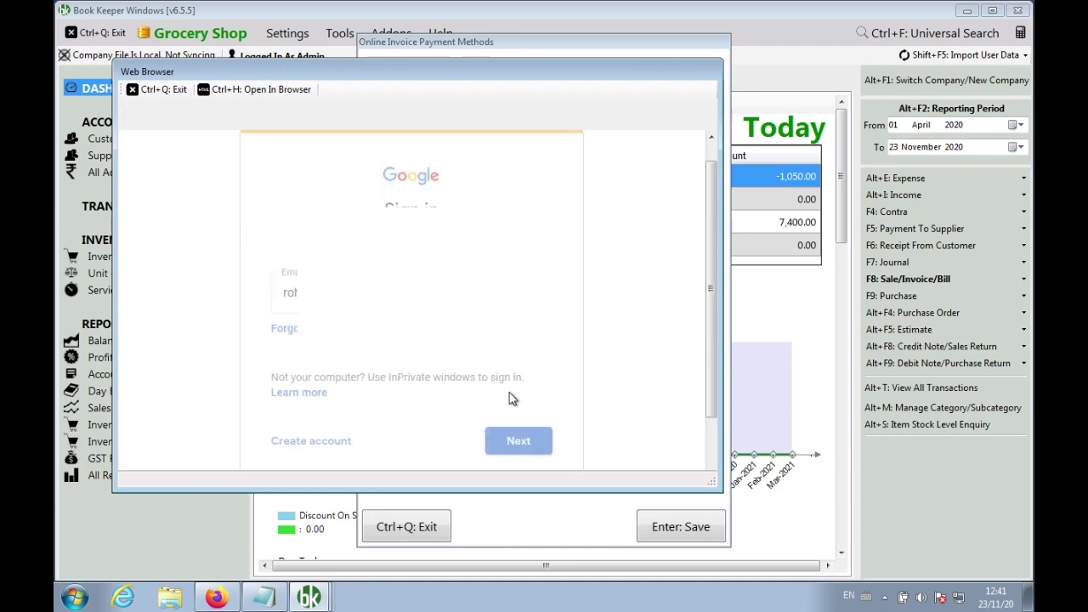
pyautogui.scroll(-1, 710, 416)
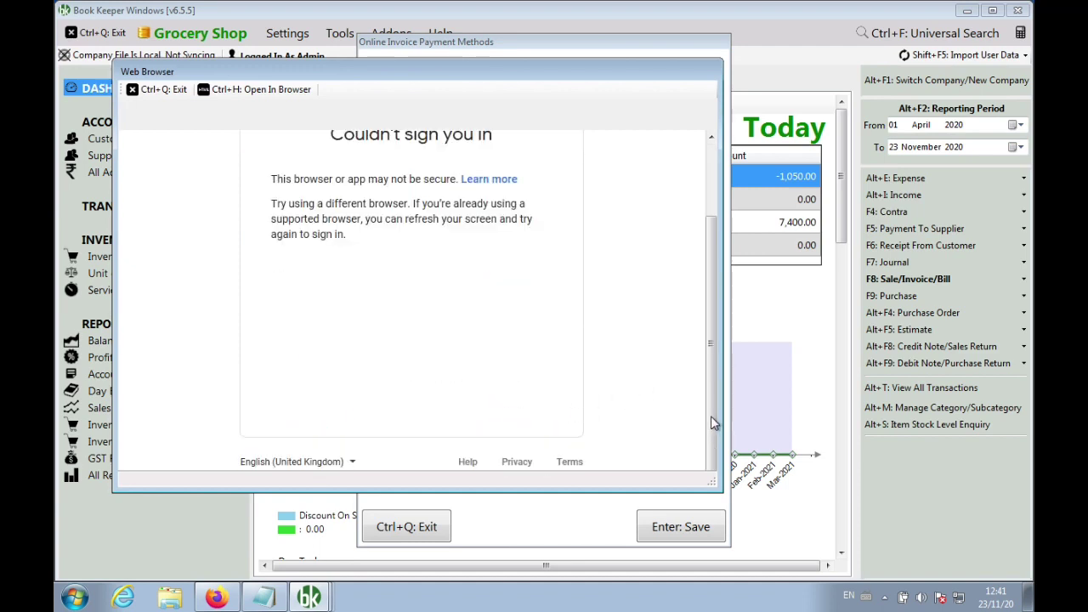
pyautogui.moveTo(715, 374); pyautogui.dragTo(718, 342)
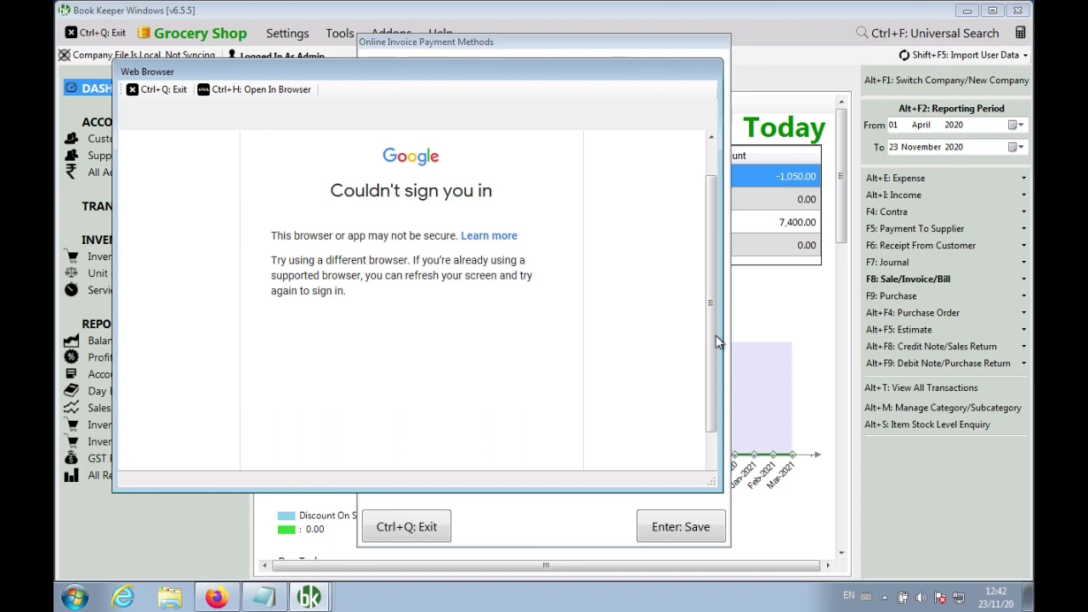
pyautogui.click(162, 89)
# Paste and select the forms.gle link on a new line below Q3, then bring up Firefox
pyautogui.click(857, 284)
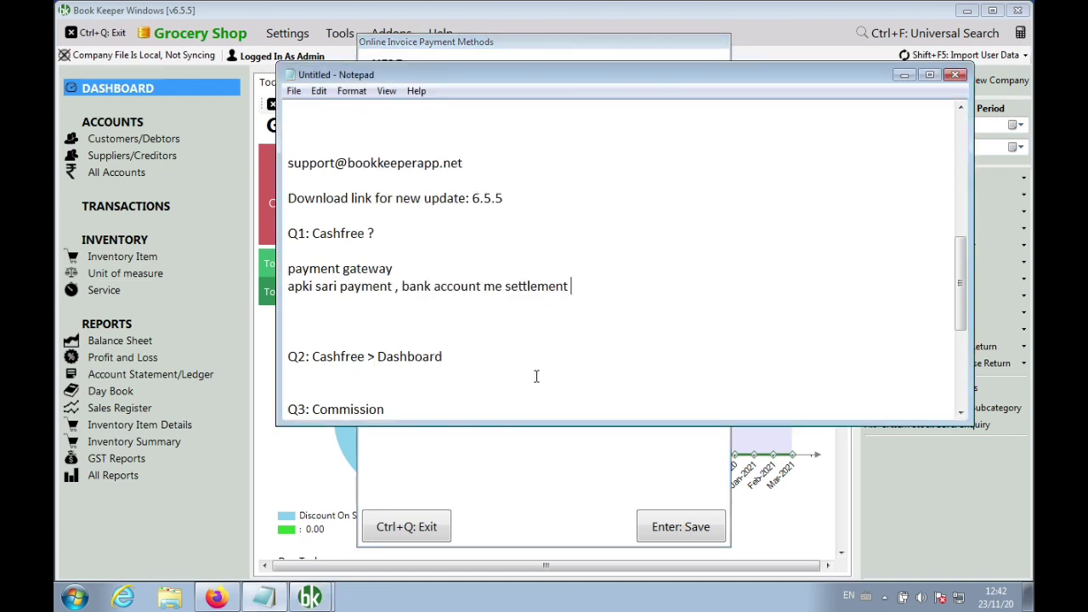
pyautogui.press('Return')
pyautogui.press('Return')
pyautogui.press('Return')
pyautogui.press('Return')
pyautogui.press('Return')
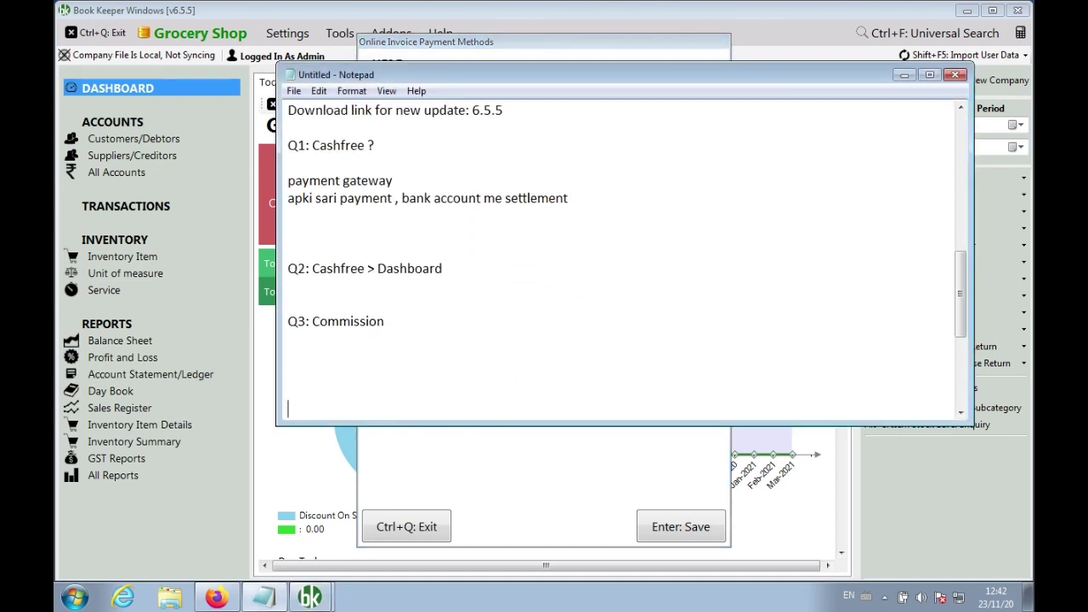
pyautogui.write('https://forms.gle/hKDpgt1zvzGvcAF27')
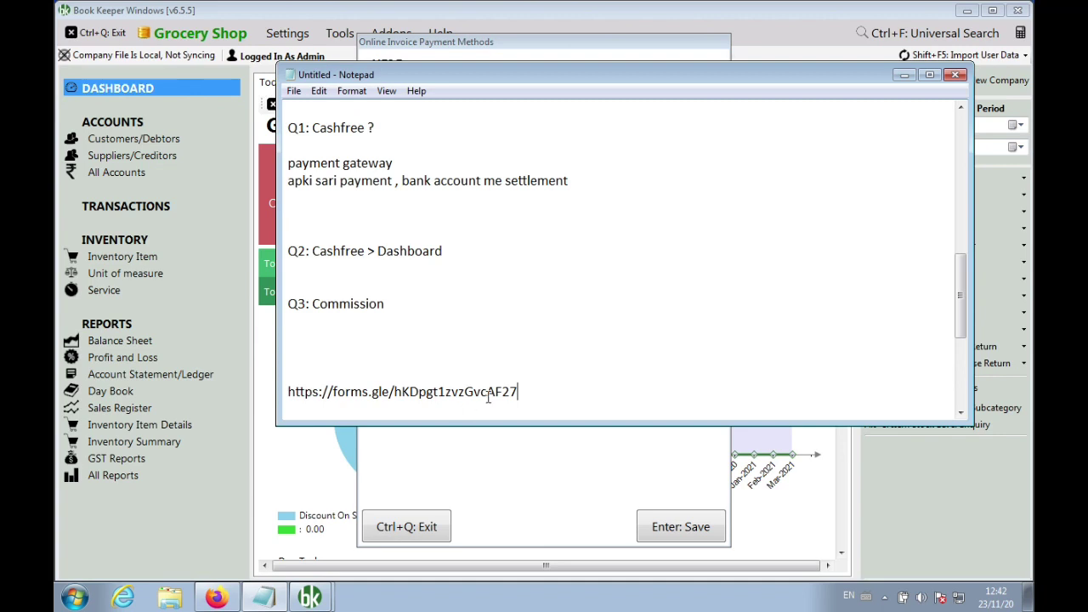
pyautogui.moveTo(544, 391); pyautogui.dragTo(289, 385)
pyautogui.hotkey('ctrl', 'c')
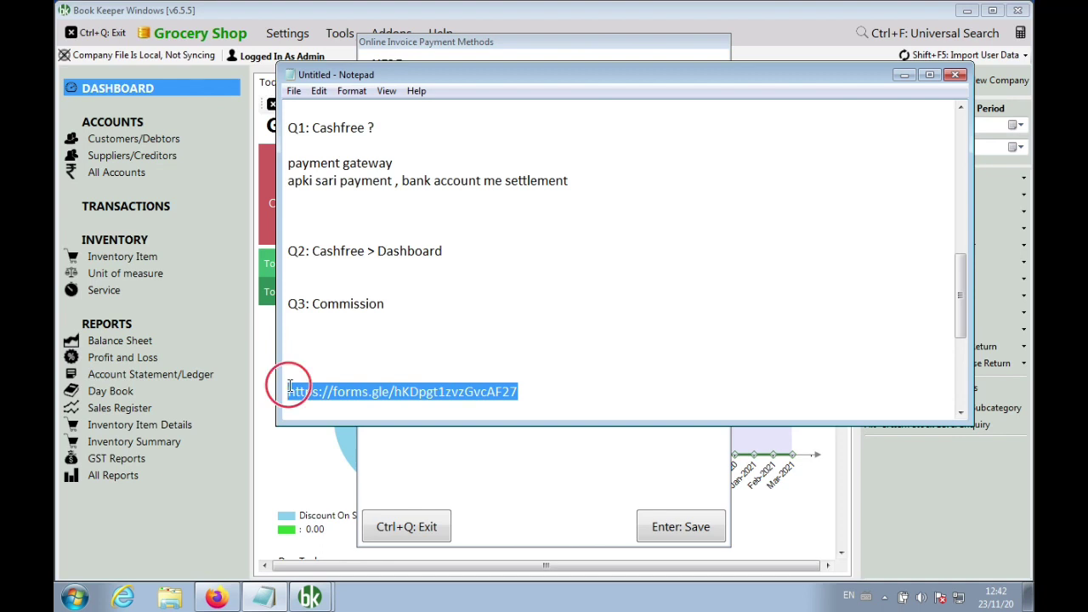
pyautogui.click(217, 598)
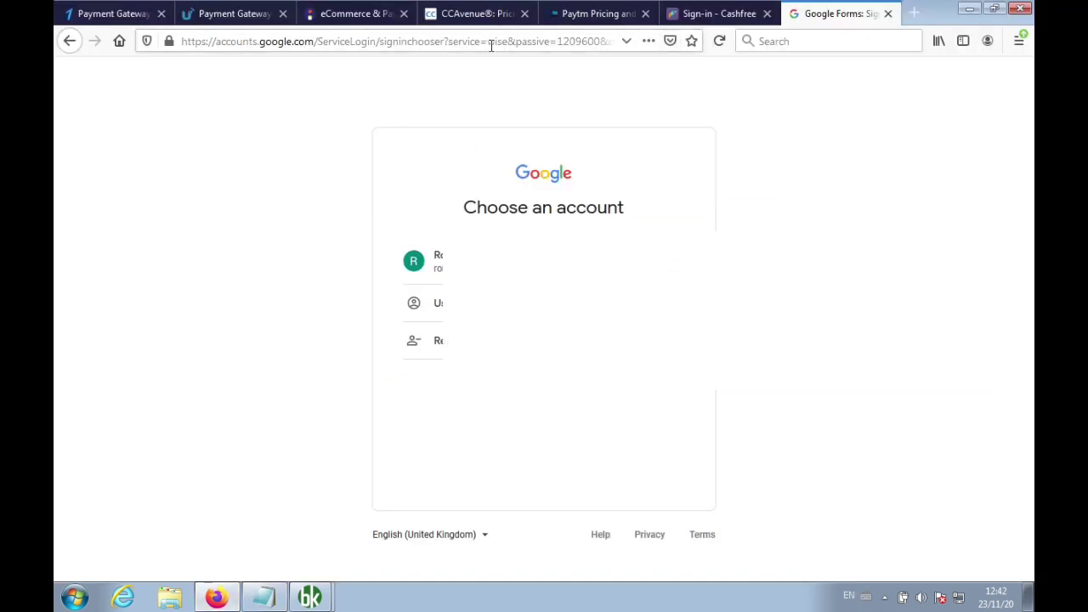
# Open the copied Google Forms link and sign in with the existing Google account and its password
pyautogui.click(489, 42)
pyautogui.hotkey('ctrl', 'v')
pyautogui.press('Return')
pyautogui.click(417, 261)
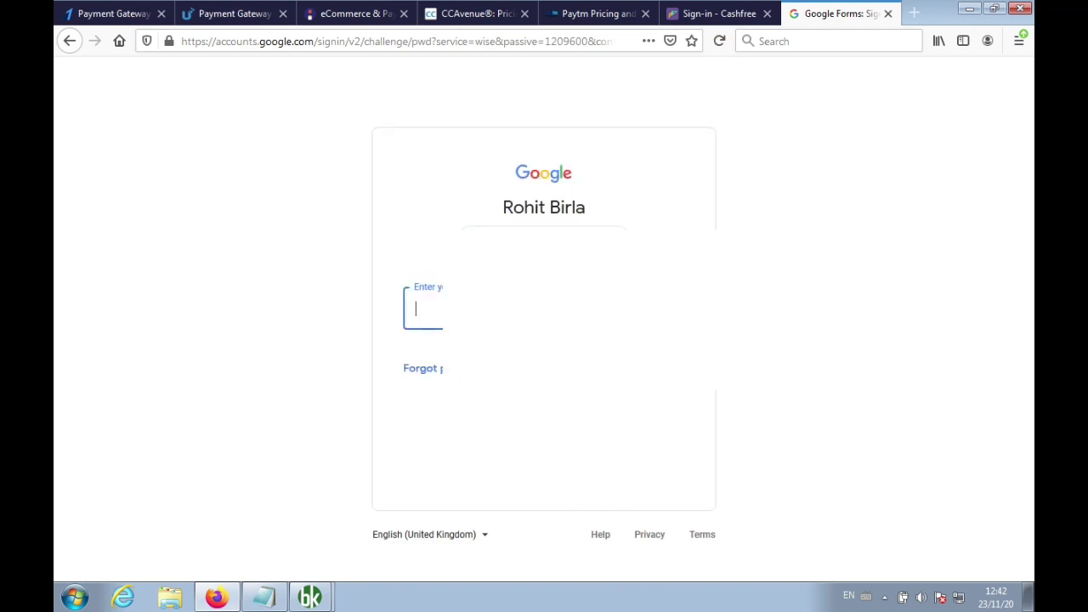
pyautogui.write('***********')
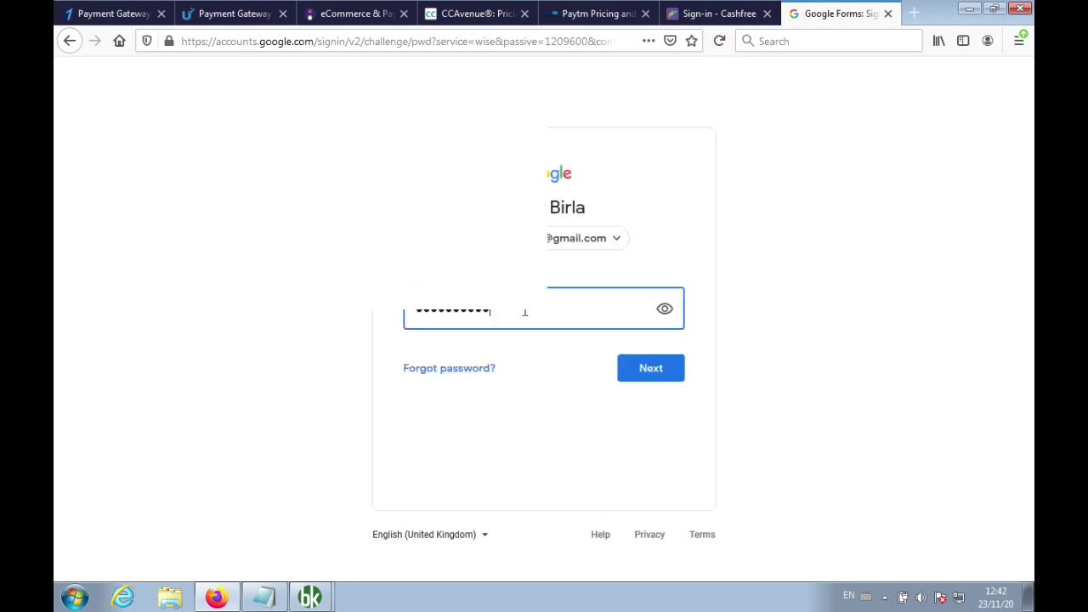
pyautogui.click(633, 368)
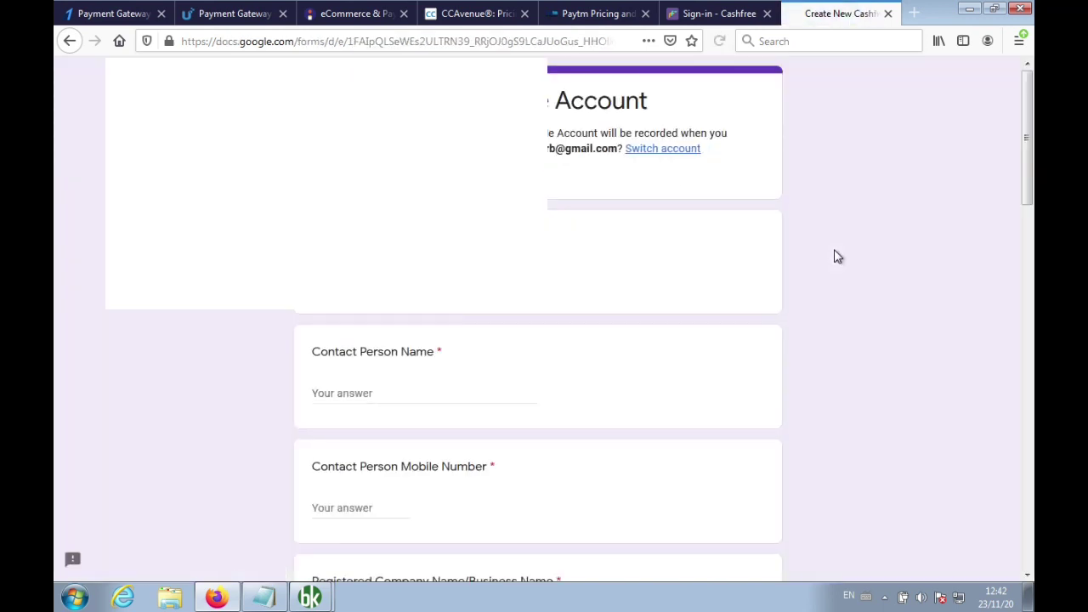
# Scroll through the form, leaving the Email, Contact Person Name, Mobile Number and Company Name fields empty
pyautogui.scroll(-3, 847, 359)
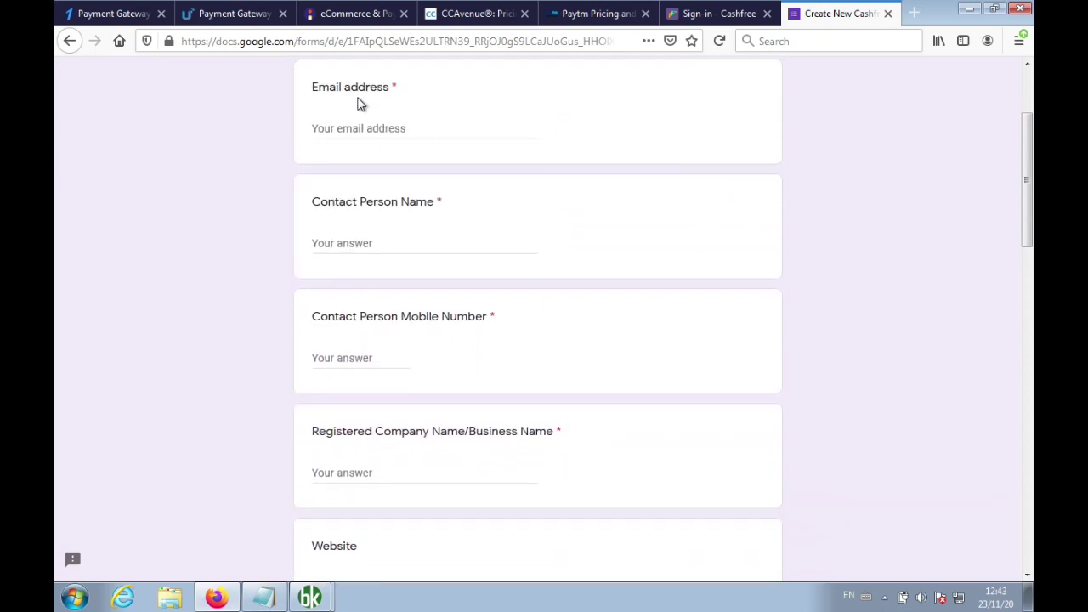
pyautogui.click(350, 124)
pyautogui.click(394, 240)
pyautogui.scroll(-3, 394, 241)
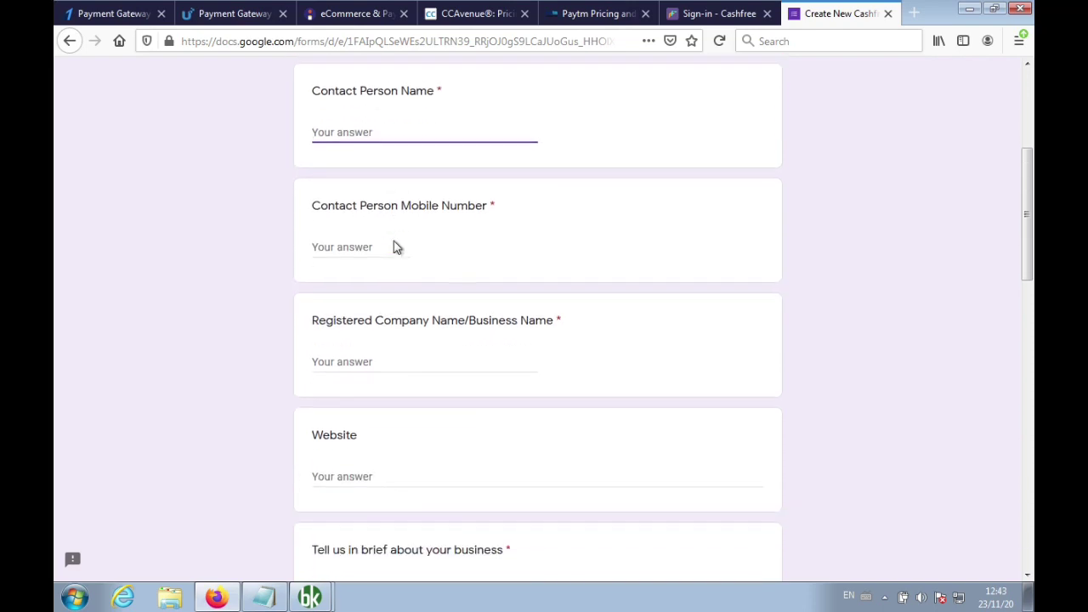
pyautogui.click(358, 247)
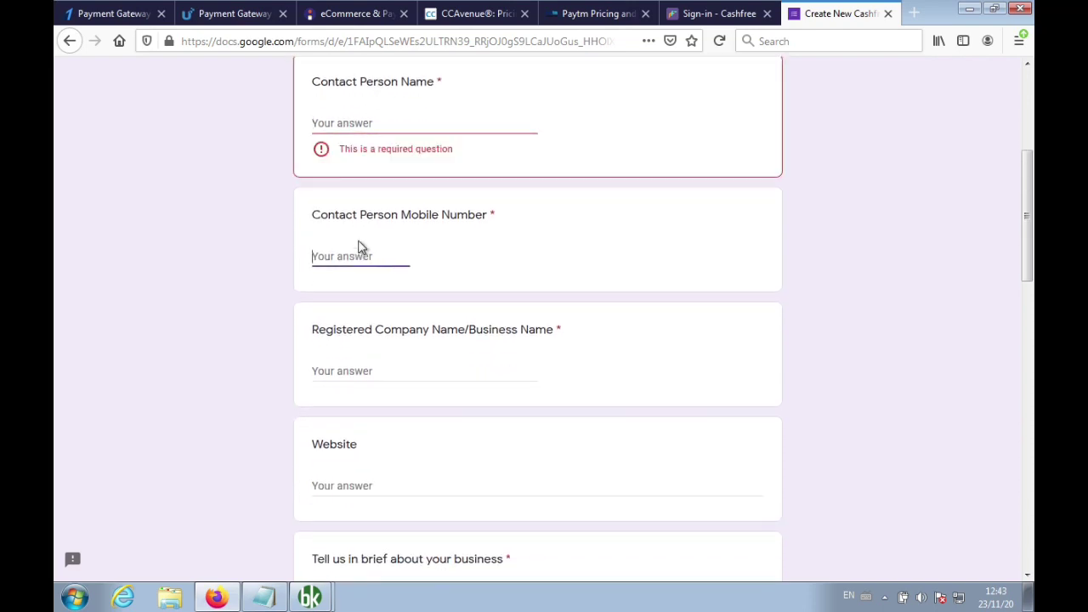
pyautogui.scroll(-2, 358, 247)
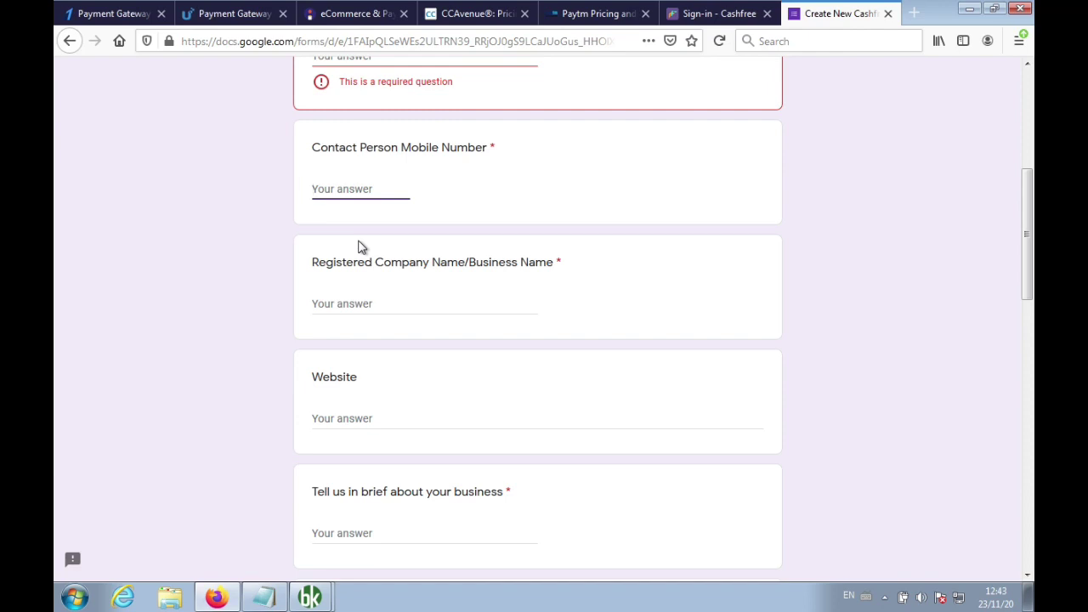
pyautogui.scroll(-1, 357, 247)
pyautogui.click(352, 274)
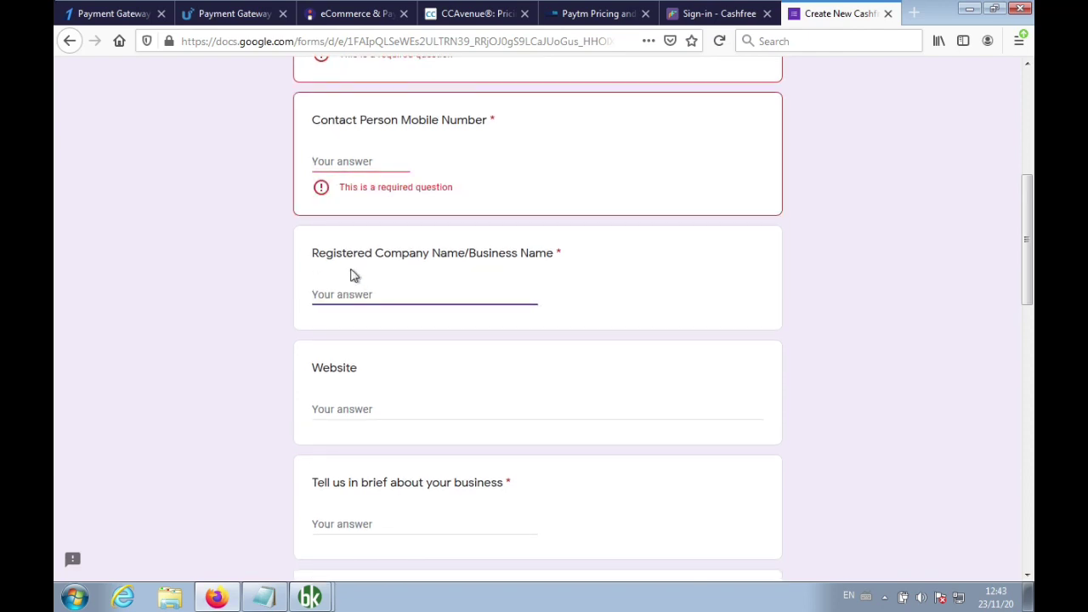
pyautogui.scroll(-2, 355, 274)
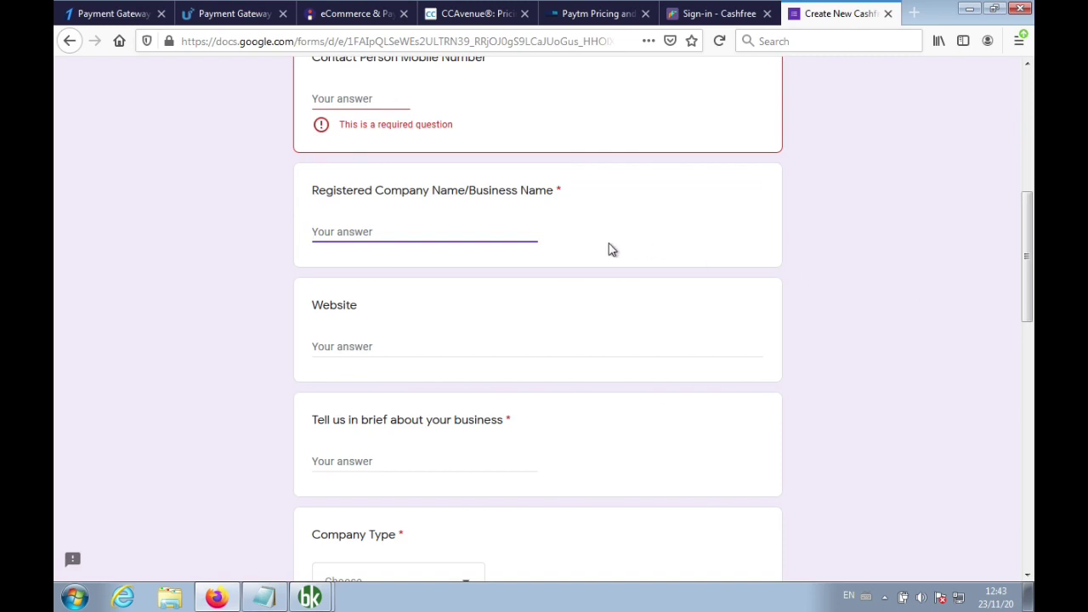
pyautogui.scroll(2, 608, 249)
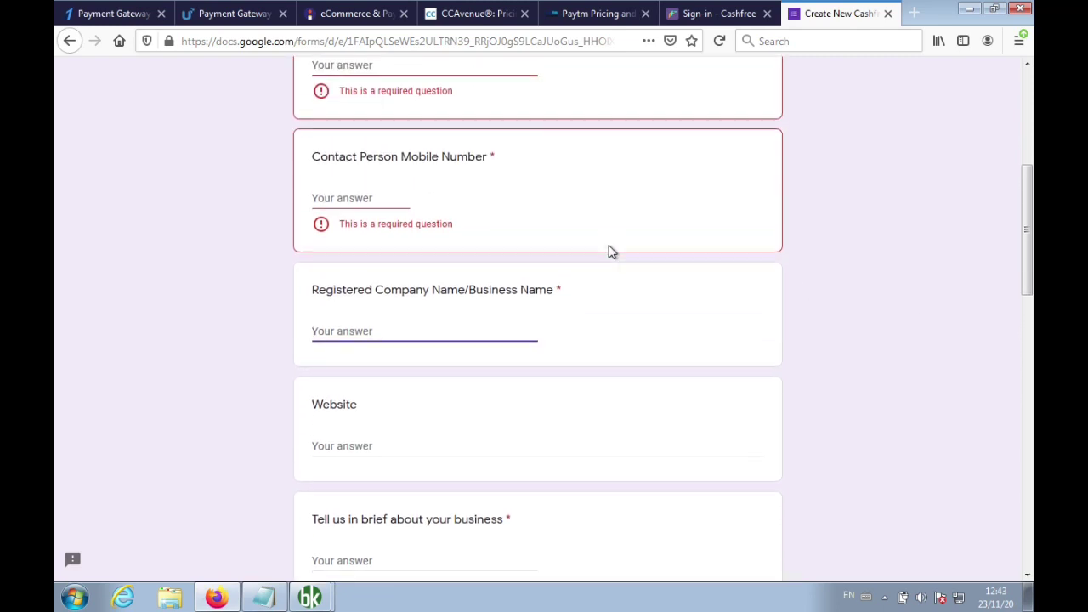
pyautogui.scroll(1, 609, 251)
# Fill in the contact person's name, mobile number and company name 'Just Apps Pvt Ltd'
pyautogui.click(471, 126)
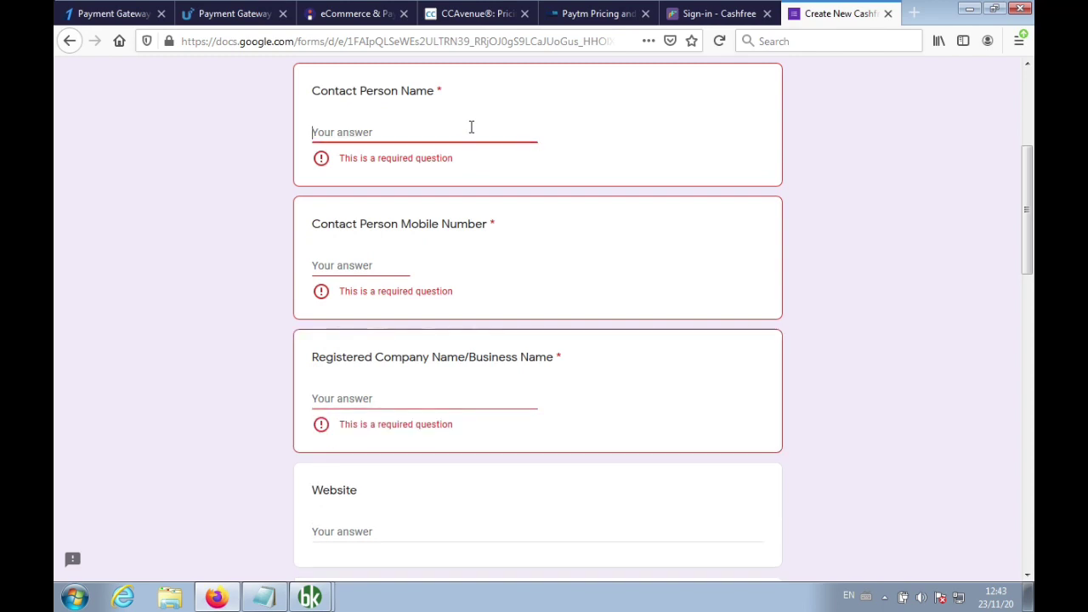
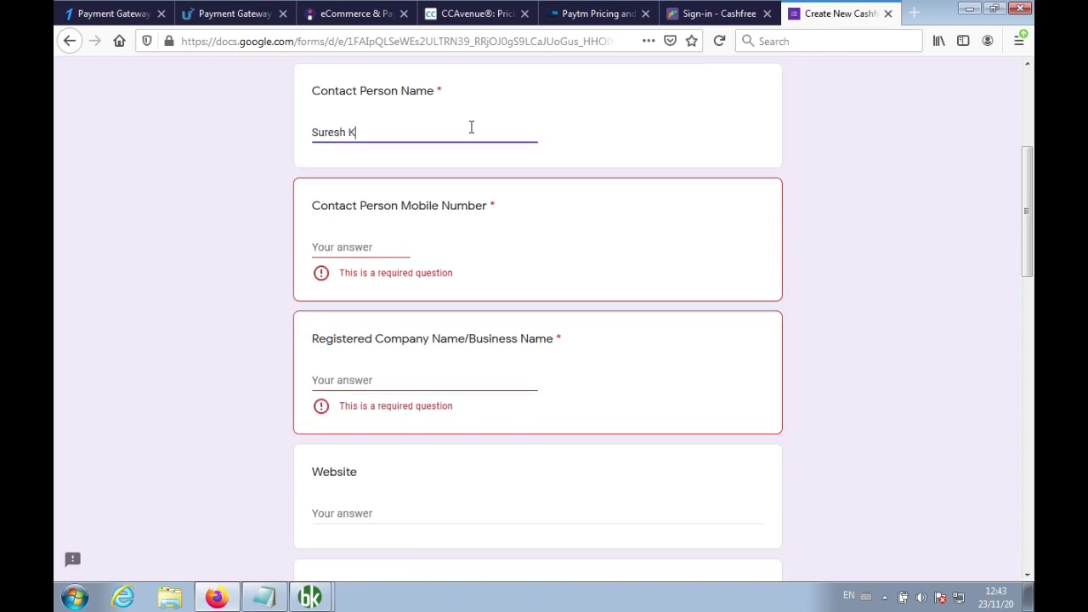
pyautogui.press('Tab')
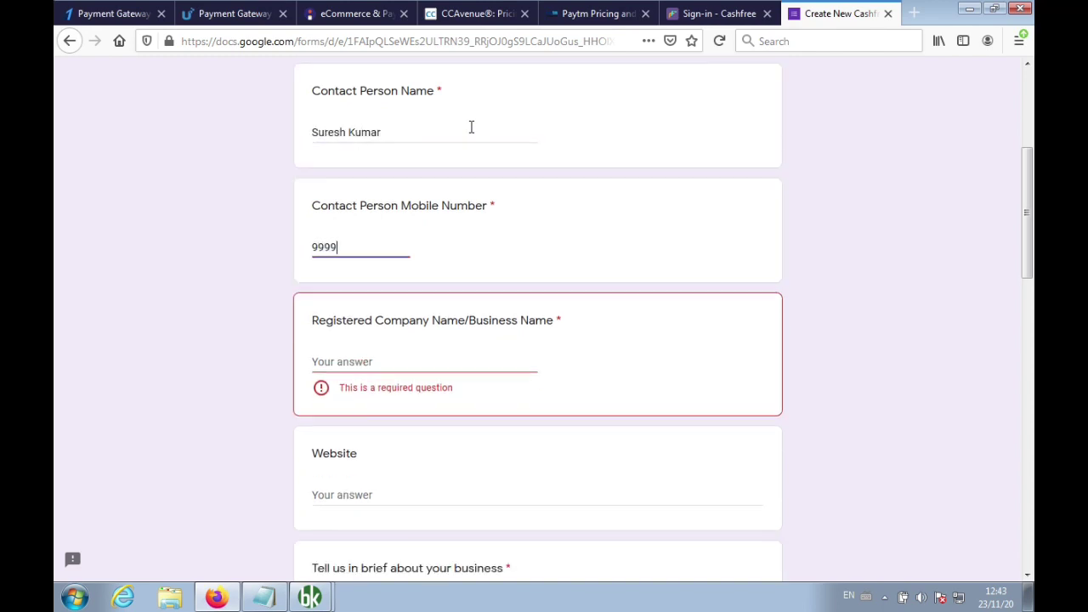
pyautogui.click(403, 359)
pyautogui.scroll(-2, 403, 359)
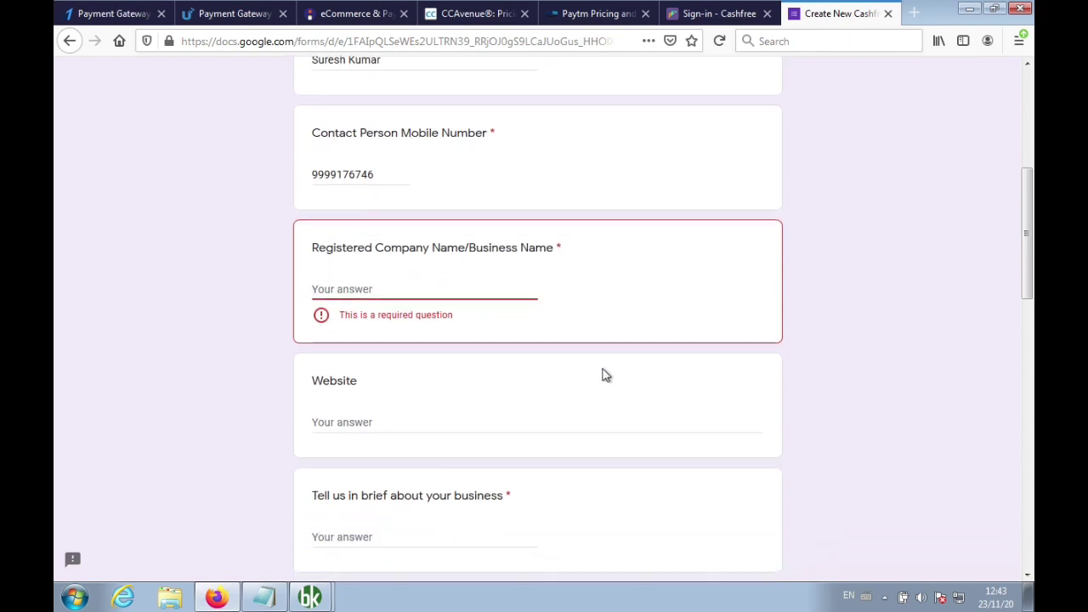
pyautogui.write('Just Apps Pvt ')
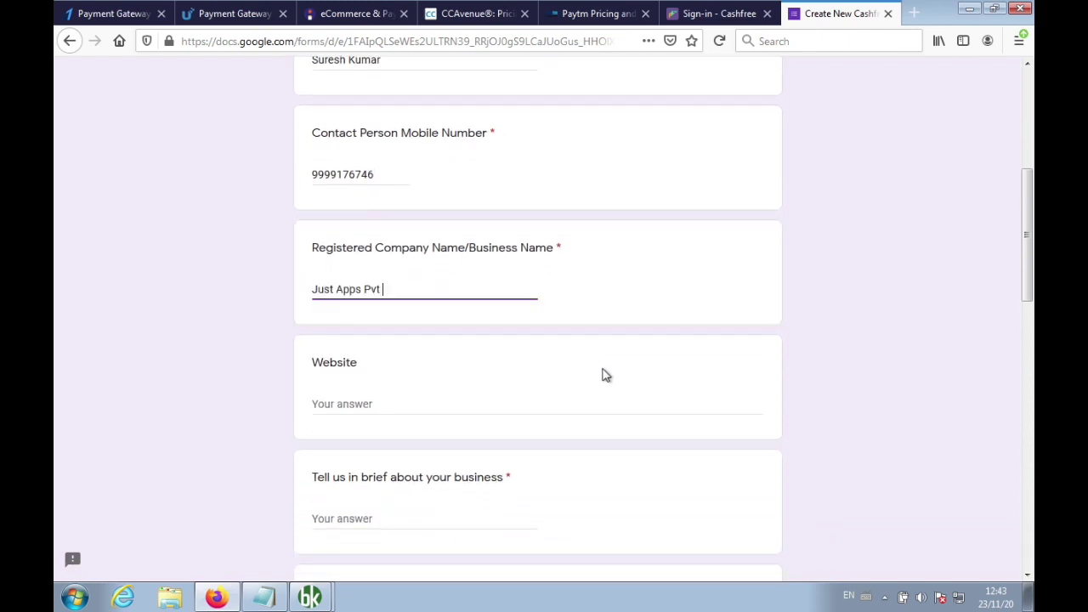
pyautogui.write('Ltd')
# Describe the business as 'Grocery Shop' and bring up the Company Type choices
pyautogui.scroll(-3, 603, 377)
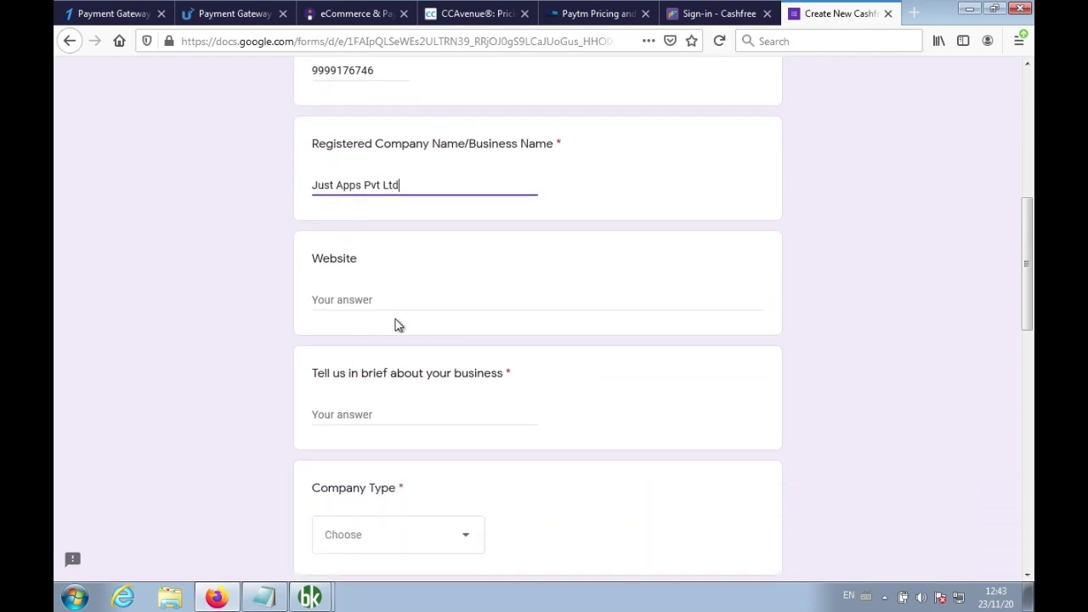
pyautogui.click(348, 301)
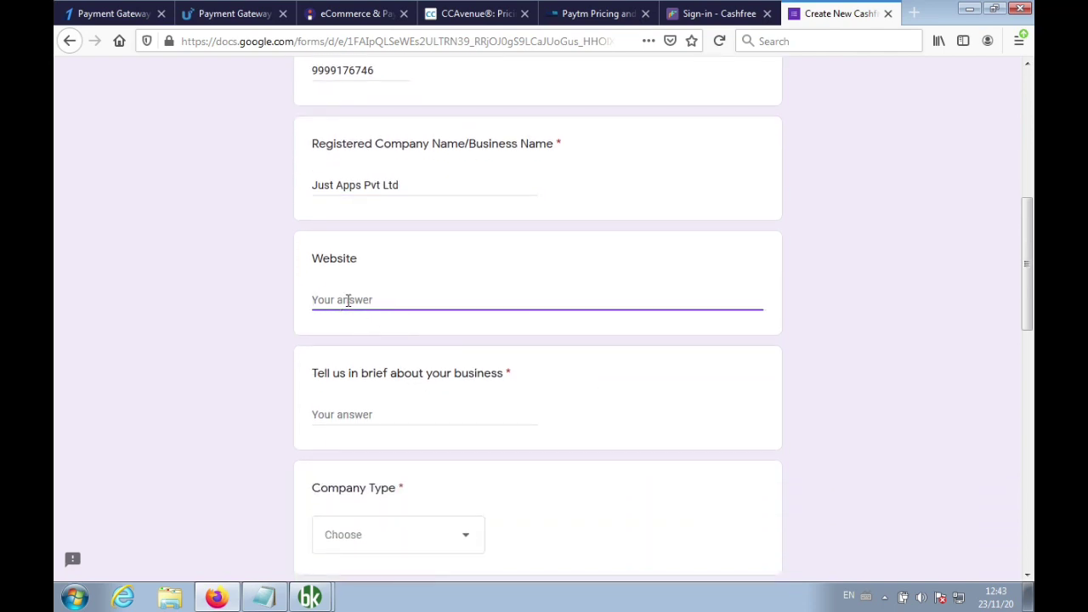
pyautogui.click(404, 416)
pyautogui.scroll(-1, 404, 417)
pyautogui.scroll(-2, 583, 449)
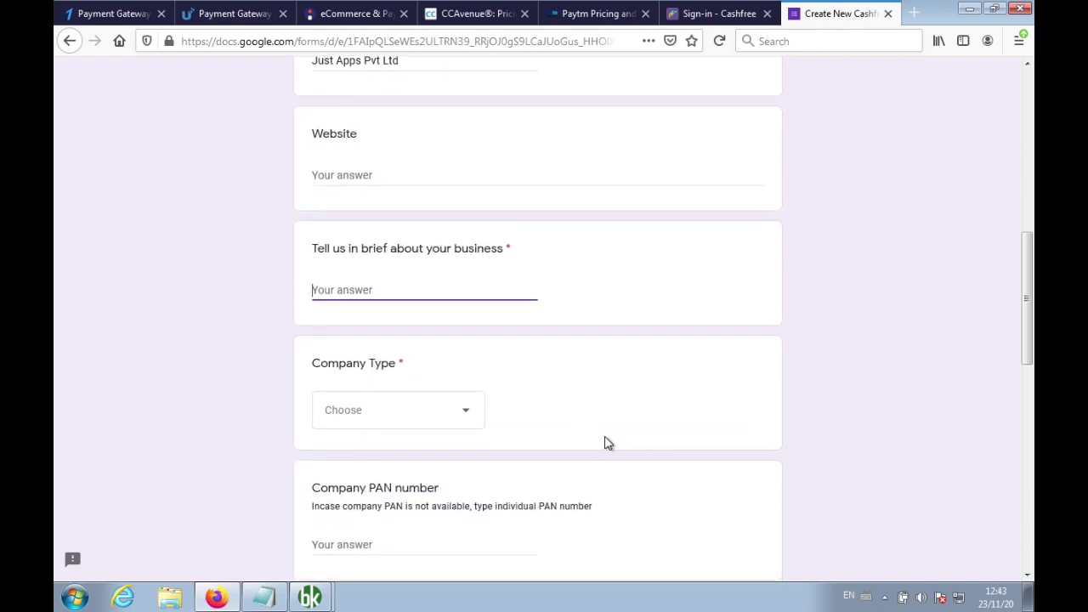
pyautogui.scroll(-1, 608, 442)
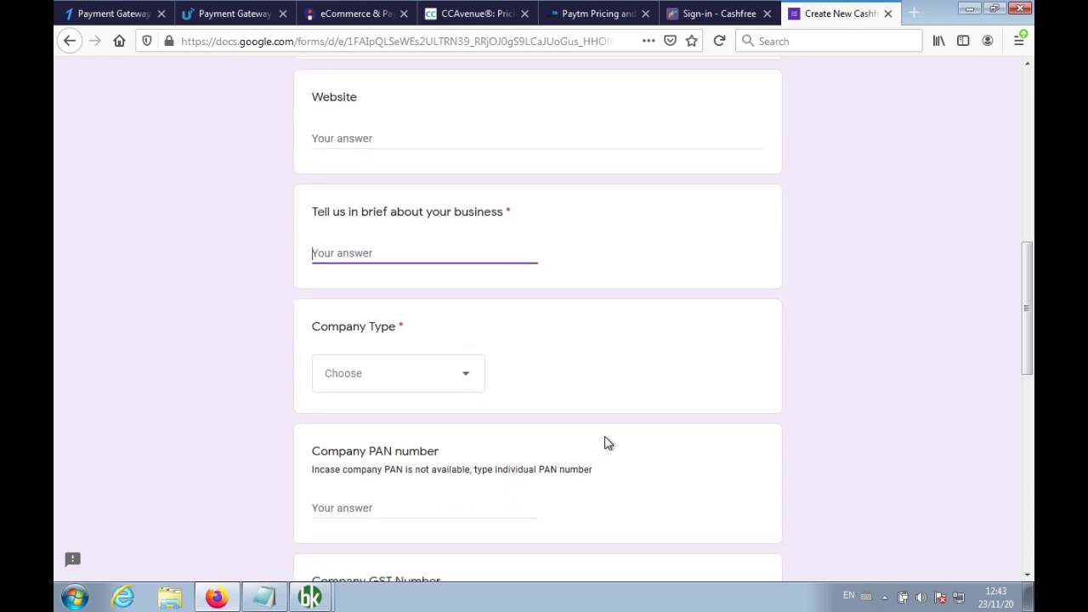
pyautogui.write('Grocery Shop')
pyautogui.scroll(-1, 607, 442)
pyautogui.click(472, 335)
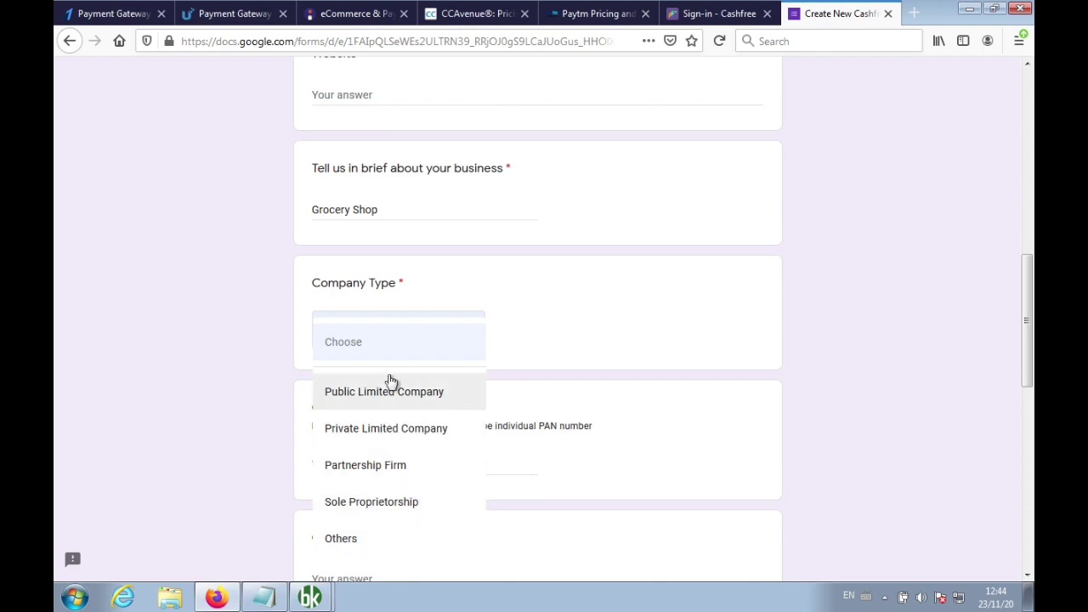
# Choose Private Limited Company, skip the PAN and GST numbers, and scroll to the document uploads
pyautogui.click(374, 429)
pyautogui.scroll(-1, 371, 429)
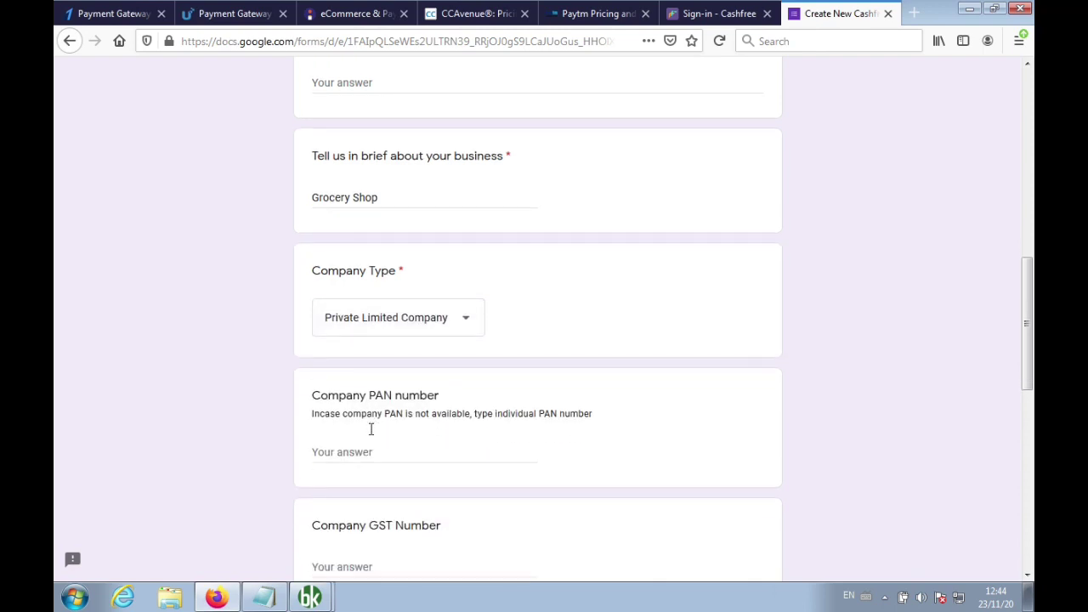
pyautogui.click(404, 390)
pyautogui.scroll(-1, 406, 393)
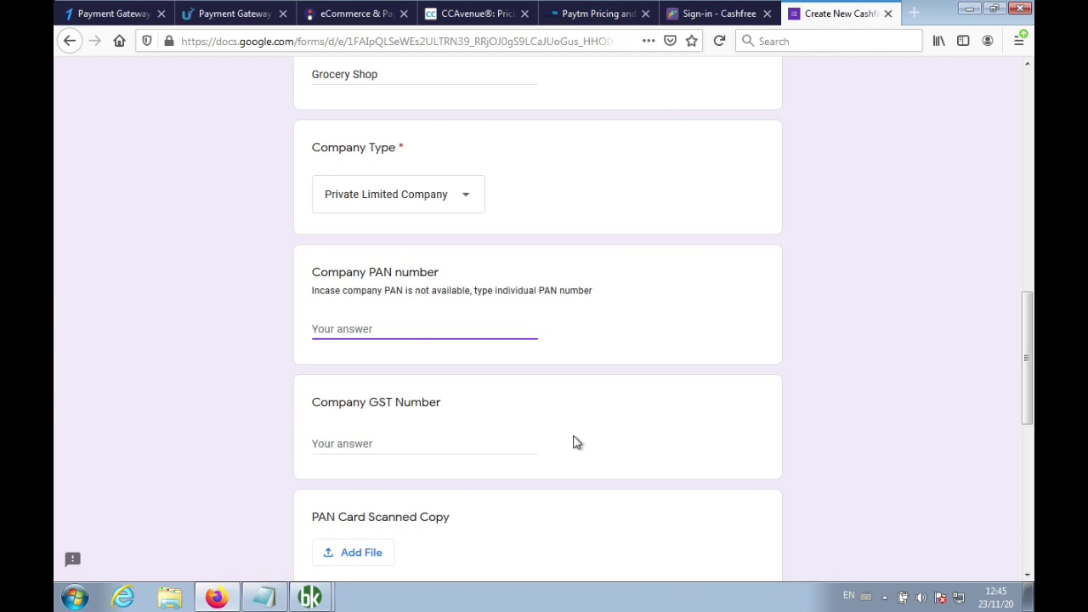
pyautogui.scroll(-1, 574, 442)
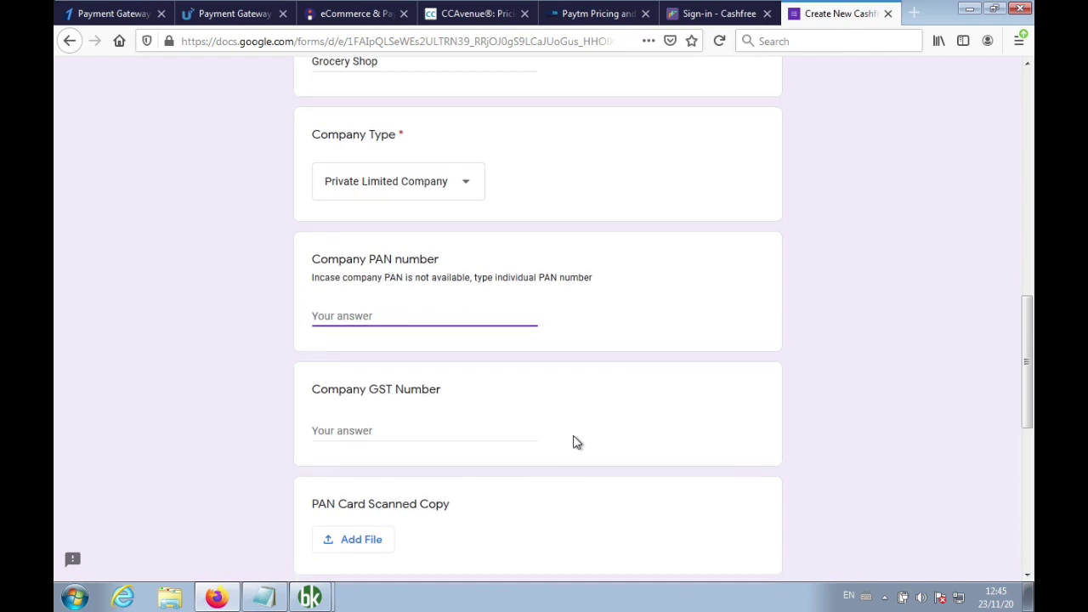
pyautogui.click(396, 387)
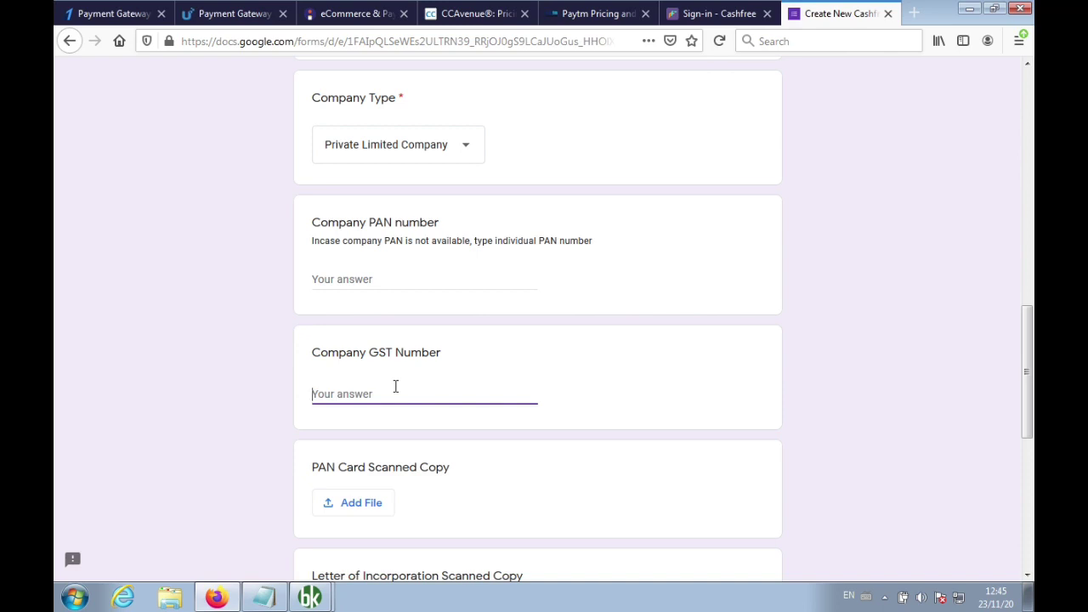
pyautogui.scroll(-2, 400, 387)
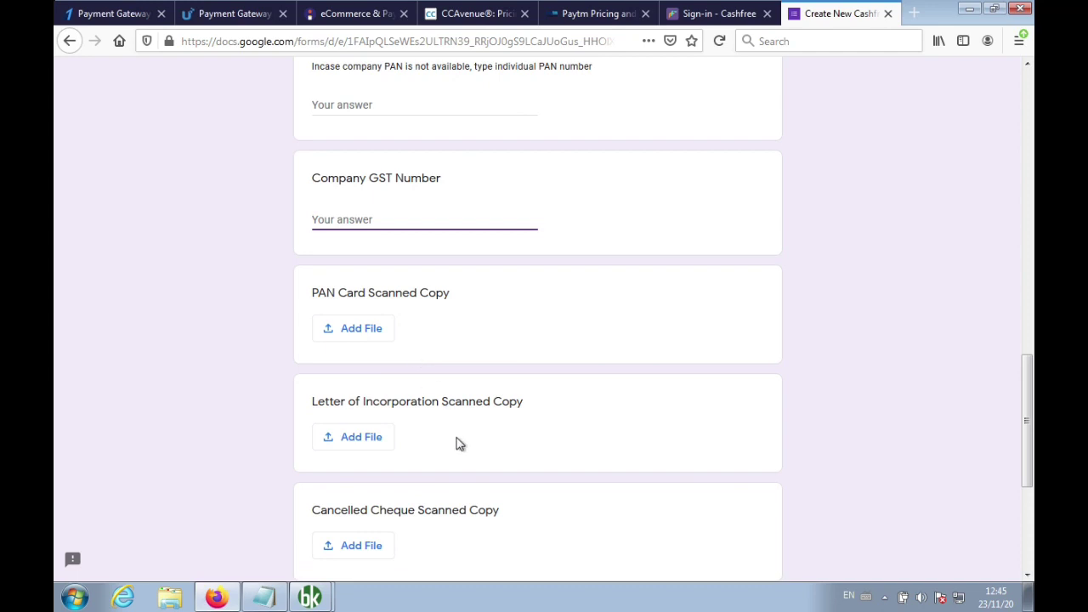
pyautogui.scroll(-1, 455, 449)
pyautogui.scroll(-1, 447, 459)
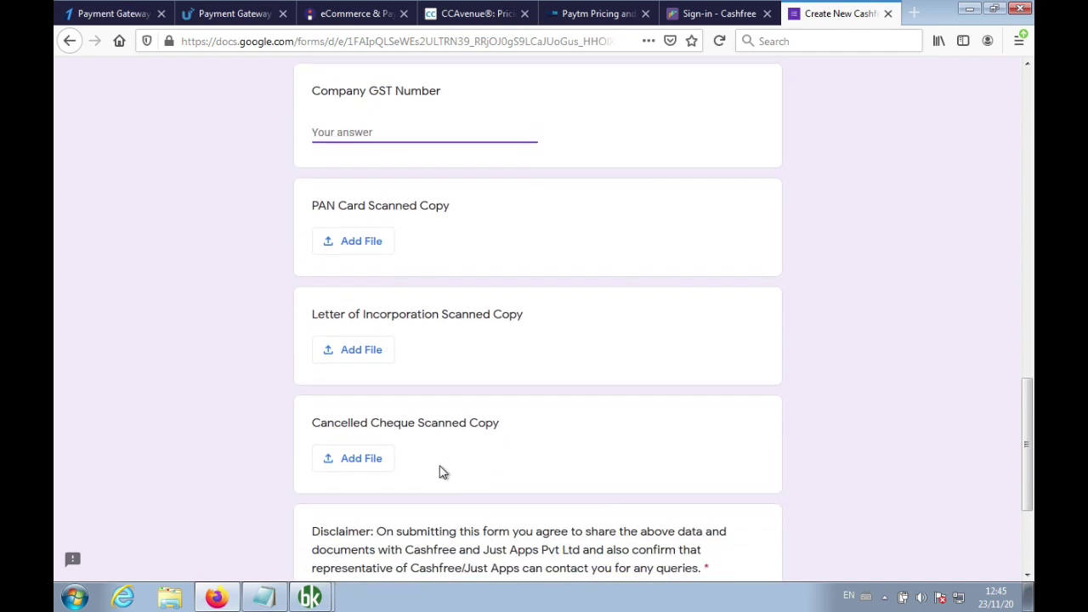
pyautogui.scroll(-1, 451, 475)
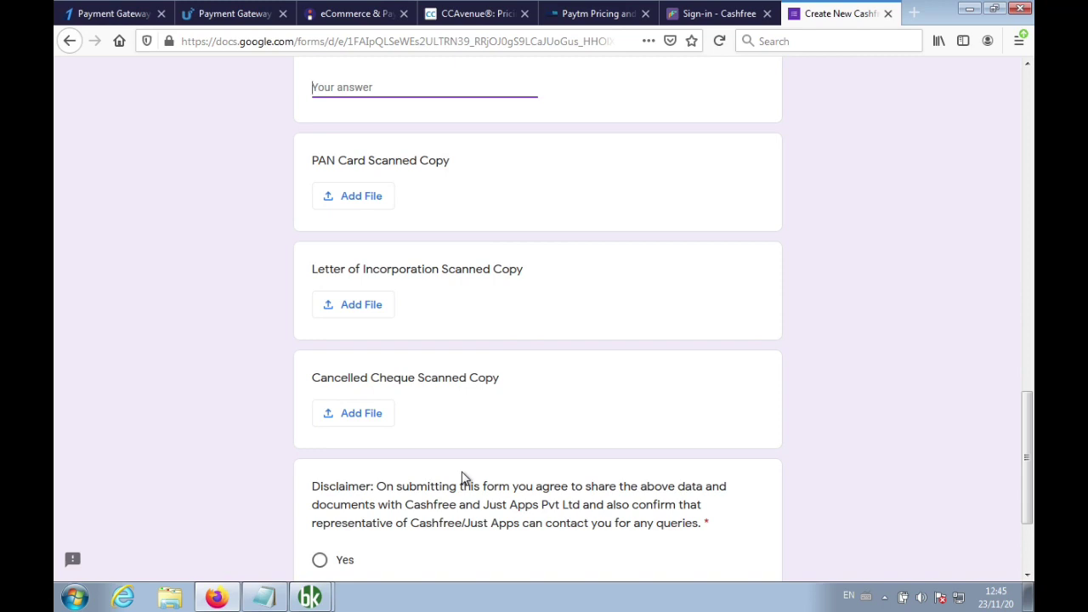
pyautogui.scroll(-4, 463, 479)
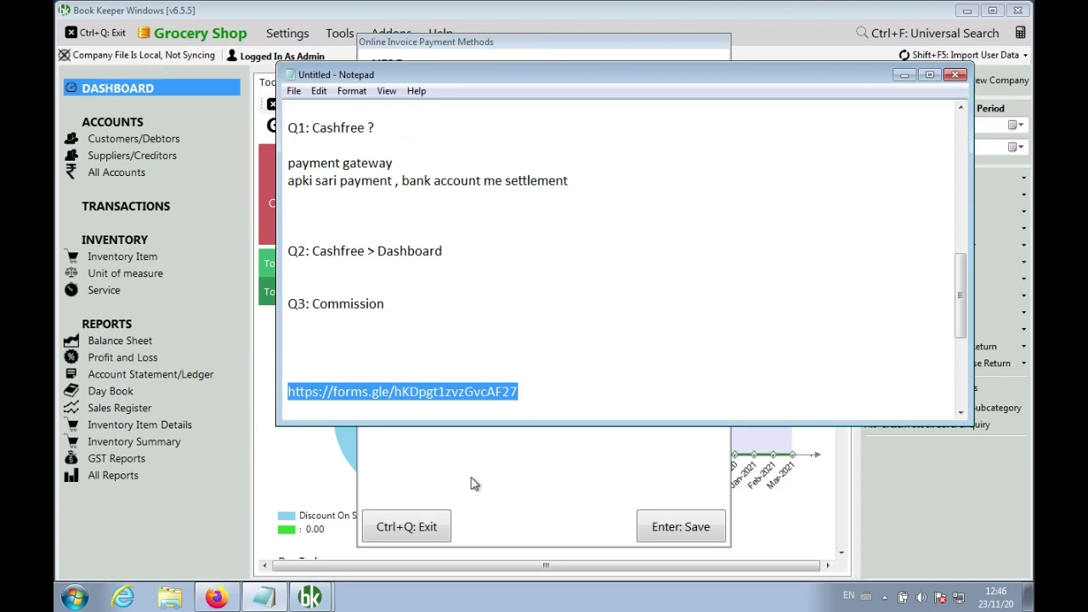
# Note below the form link: 'Document submit > 24-48 working hours me Cashfree mail', 'login id and password'
pyautogui.click(474, 484)
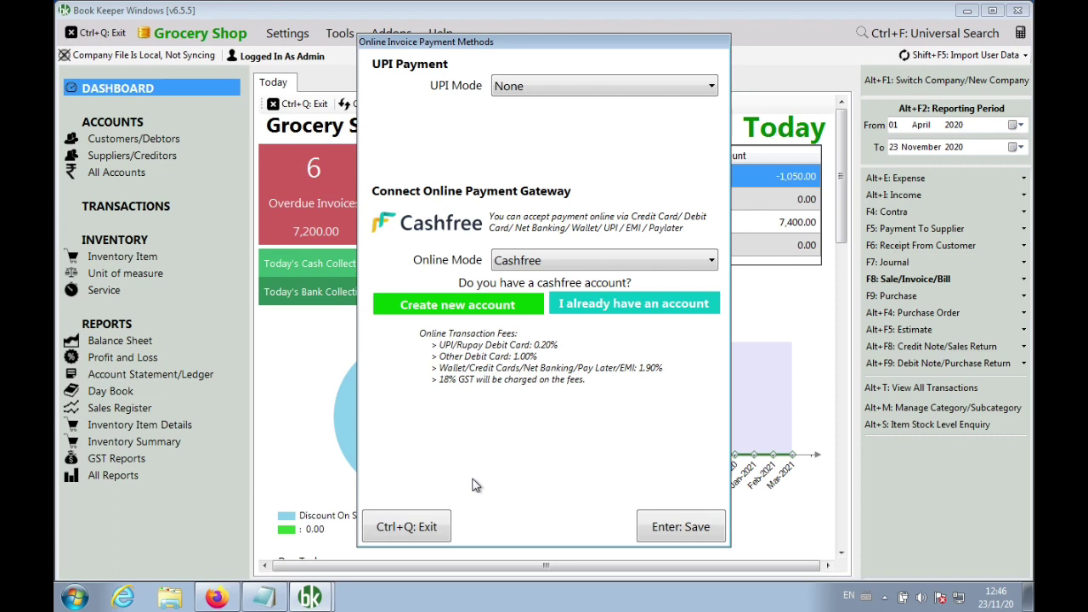
pyautogui.click(263, 600)
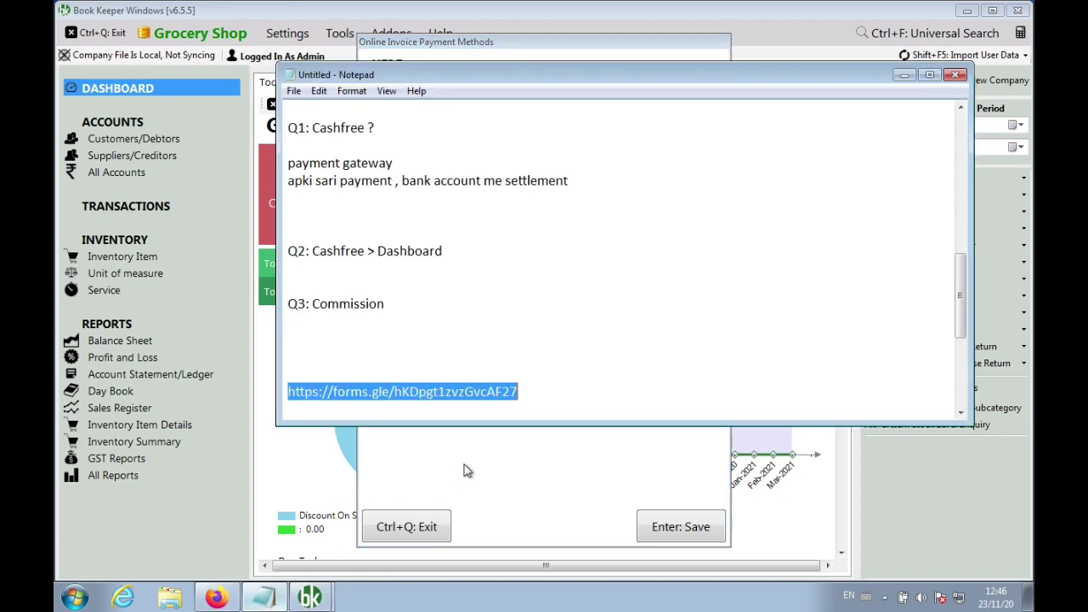
pyautogui.click(532, 389)
pyautogui.press('Return')
pyautogui.press('Return')
pyautogui.press('Return')
pyautogui.press('Return')
pyautogui.press('Return')
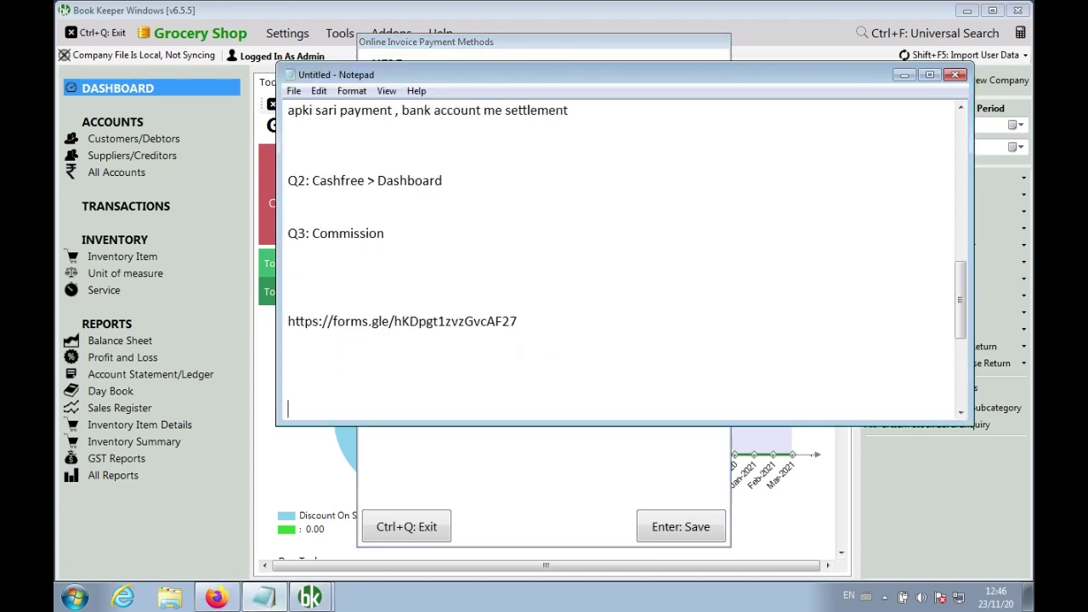
pyautogui.write('Document submit > 24-4')
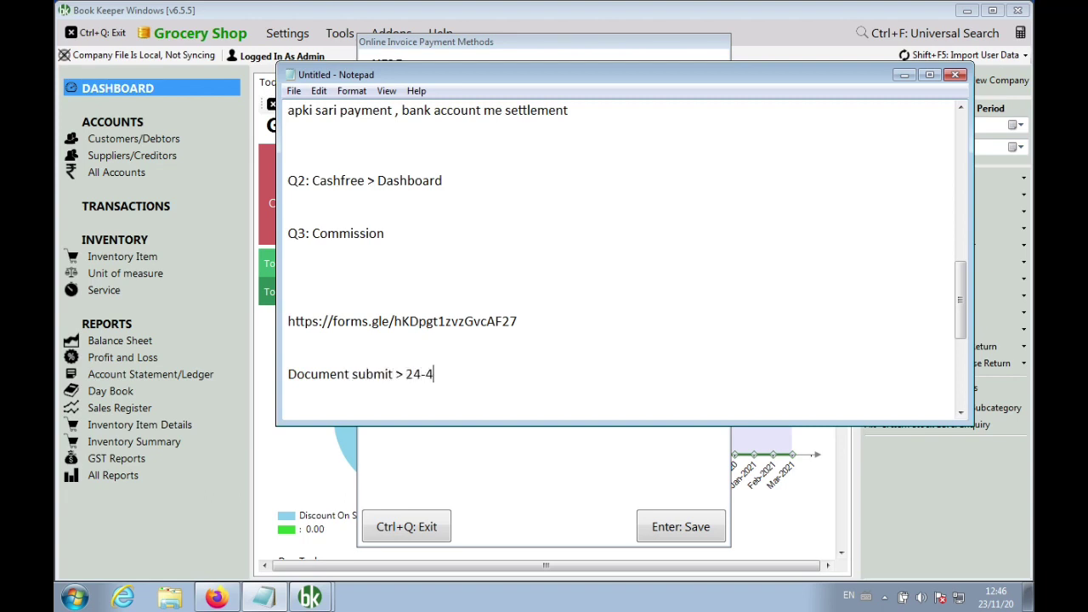
pyautogui.write('8 working hours m')
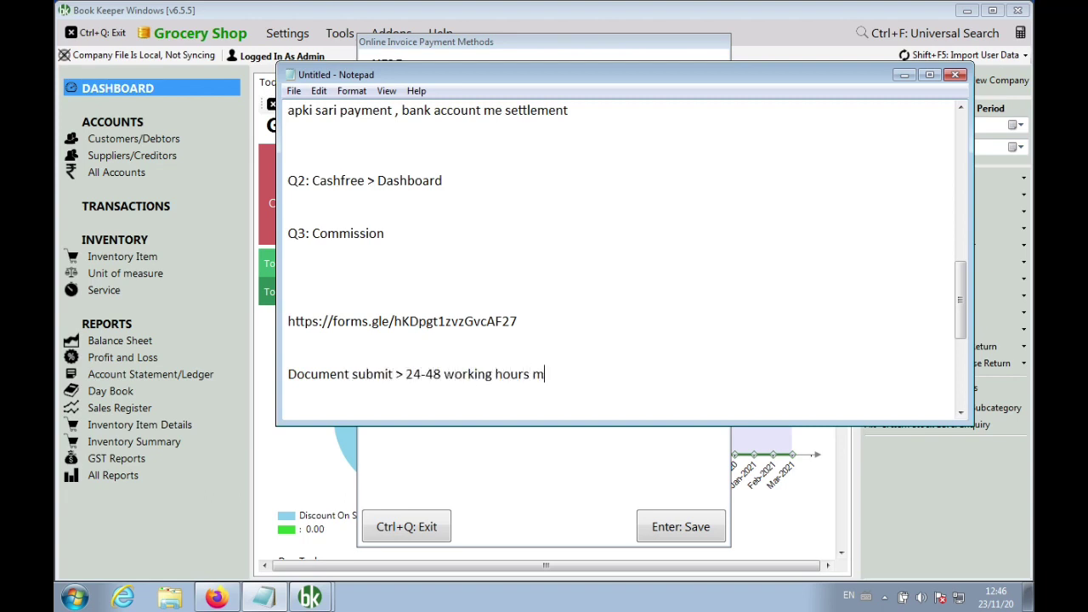
pyautogui.write('e Cashfree mail')
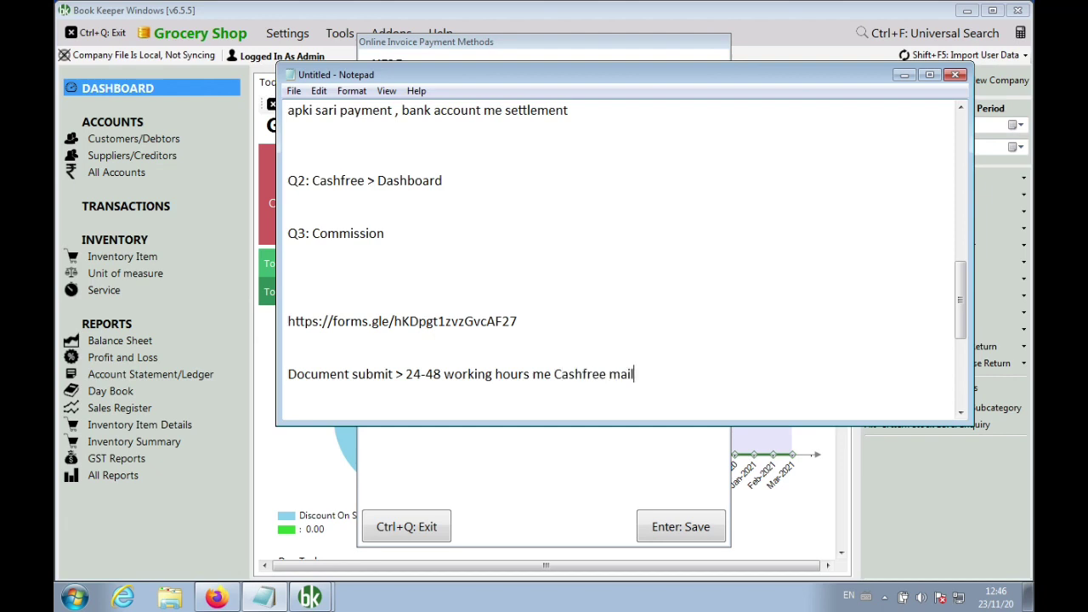
pyautogui.press('Return')
pyautogui.write('login id and password')
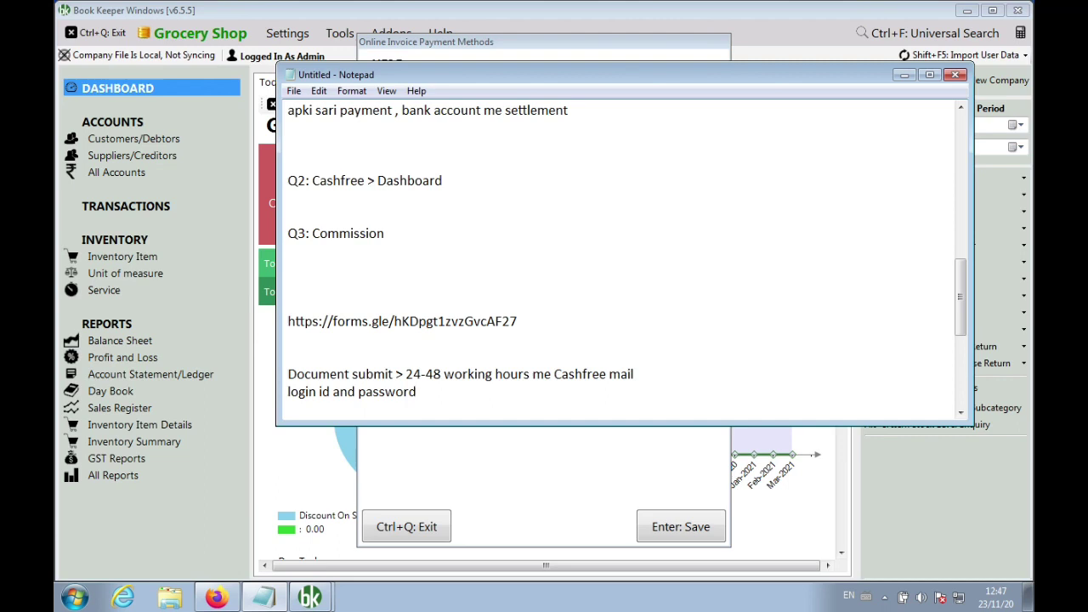
# Close the online invoice payment methods dialog and the Cashfree account form page
pyautogui.click(581, 479)
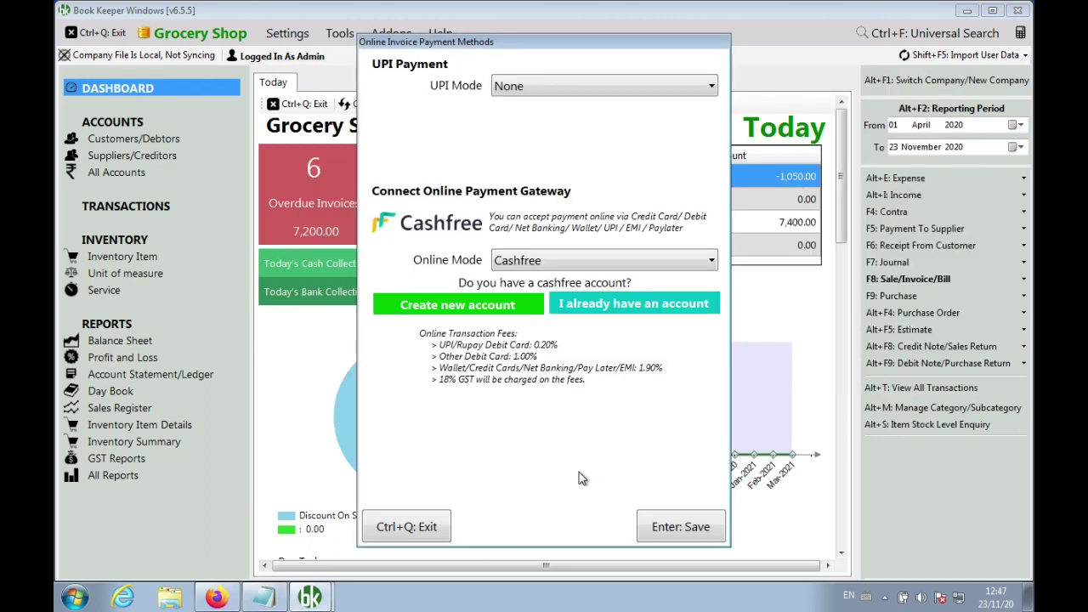
pyautogui.click(414, 525)
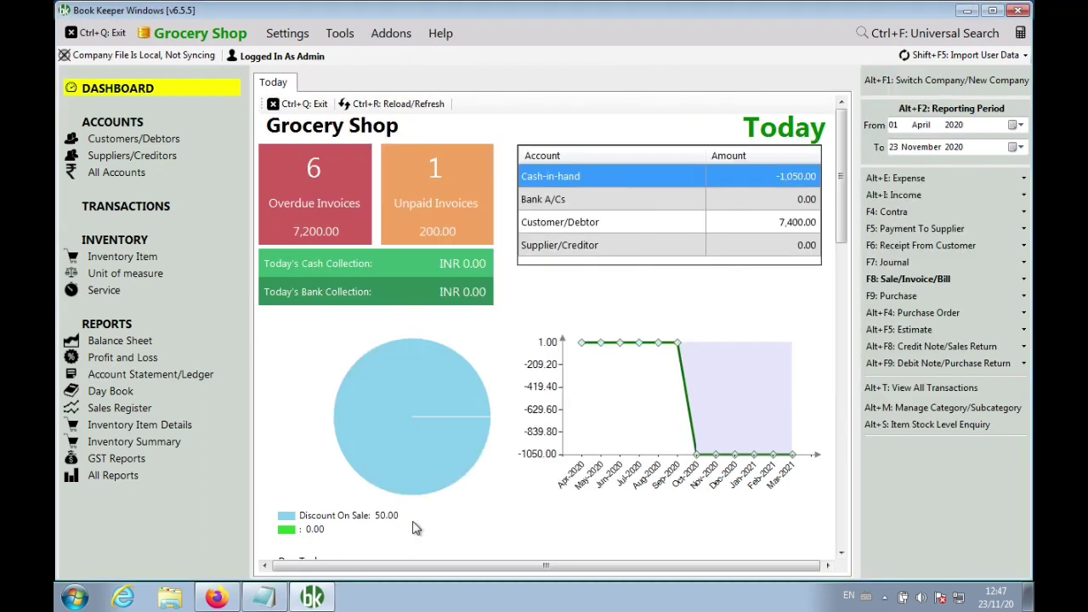
pyautogui.click(217, 598)
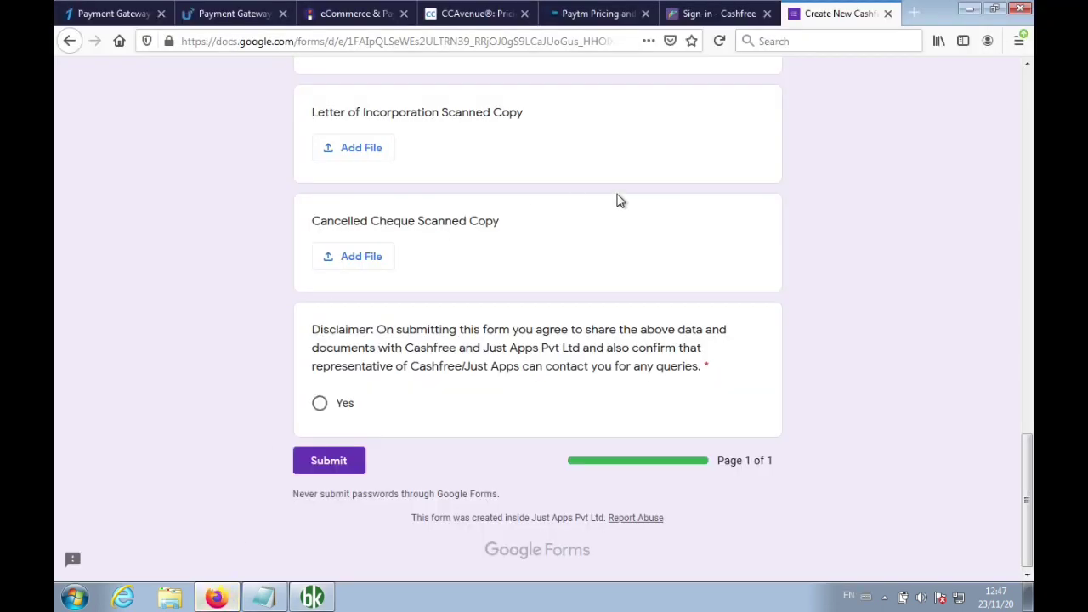
pyautogui.click(888, 14)
# Leave the unfinished form and sign in to Cashfree with the password copied from the notes
pyautogui.click(704, 281)
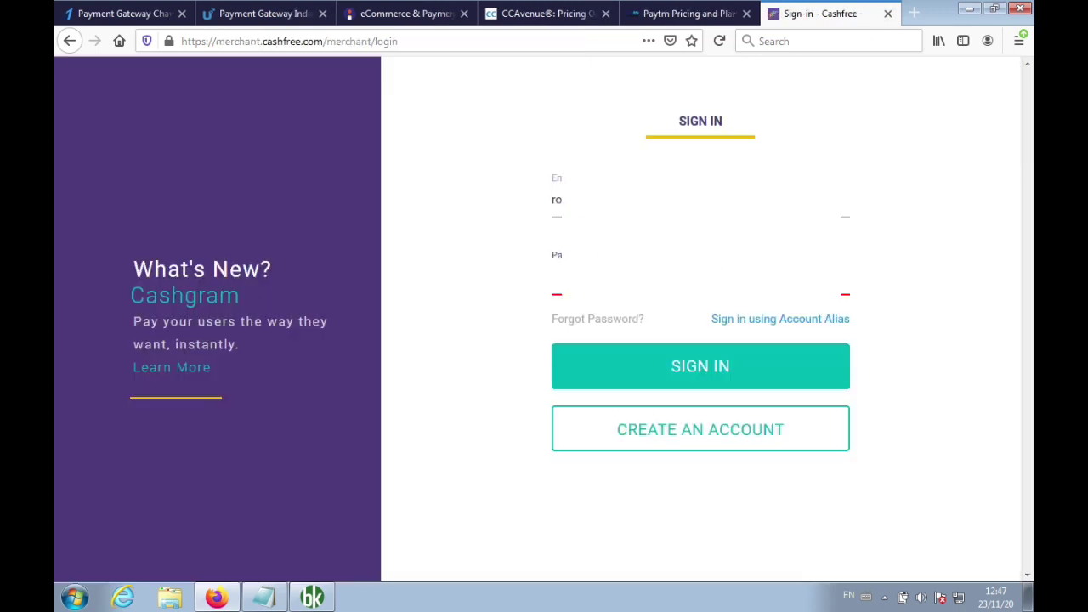
pyautogui.click(265, 598)
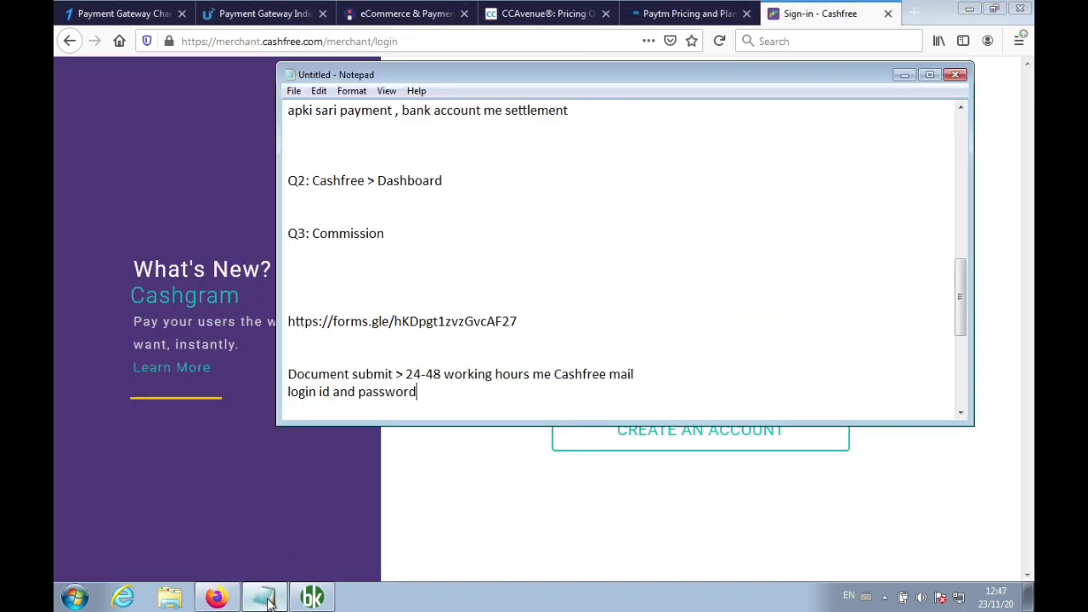
pyautogui.scroll(10, 396, 329)
pyautogui.doubleClick(345, 198)
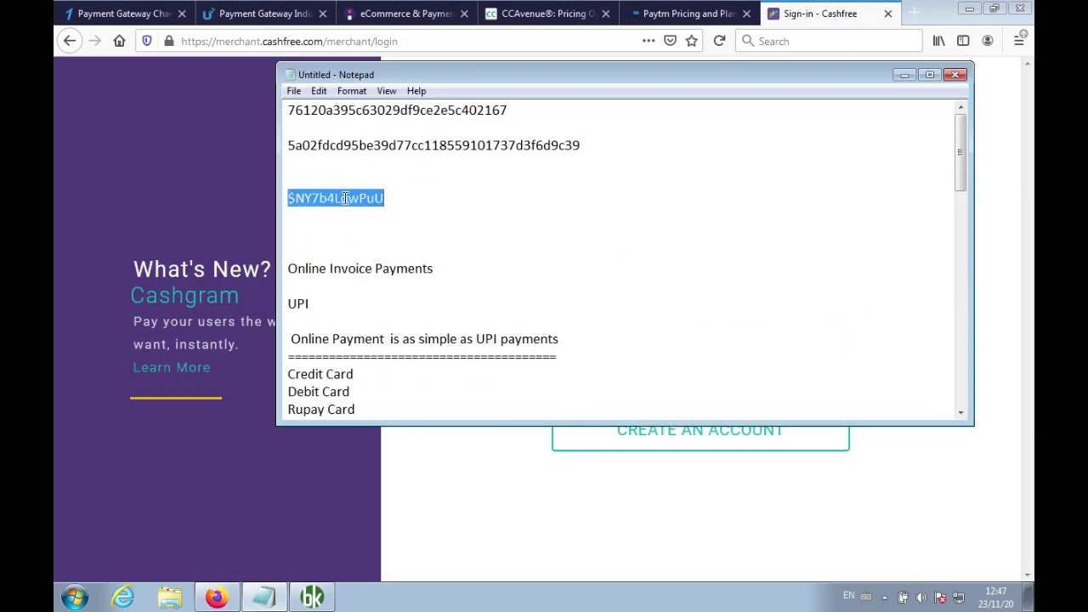
pyautogui.scroll(-15, 509, 268)
pyautogui.click(479, 553)
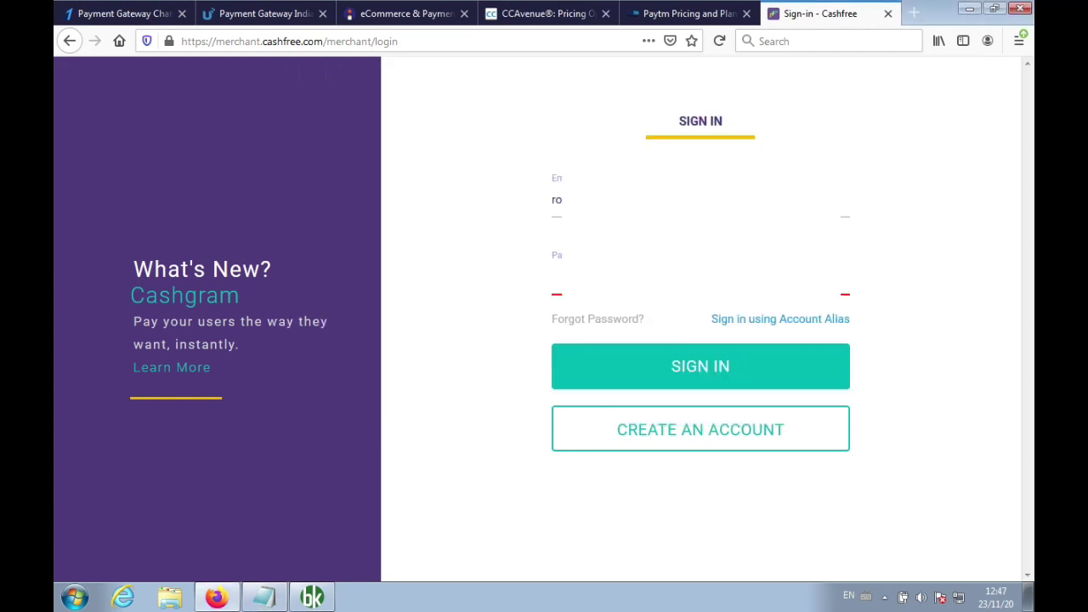
pyautogui.hotkey('ctrl', 'v')
pyautogui.click(700, 366)
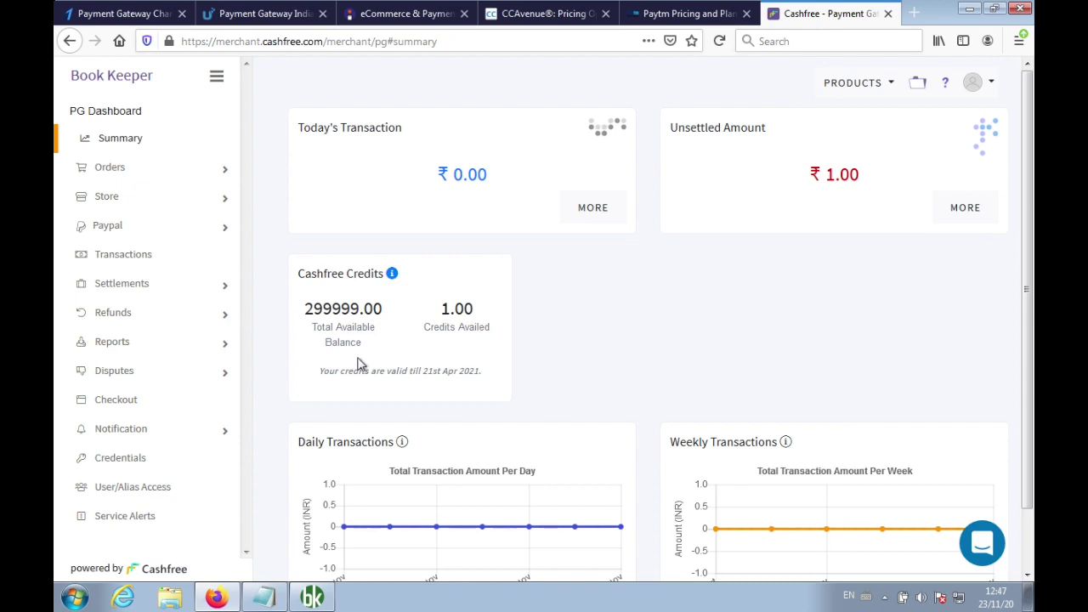
pyautogui.scroll(-2, 200, 400)
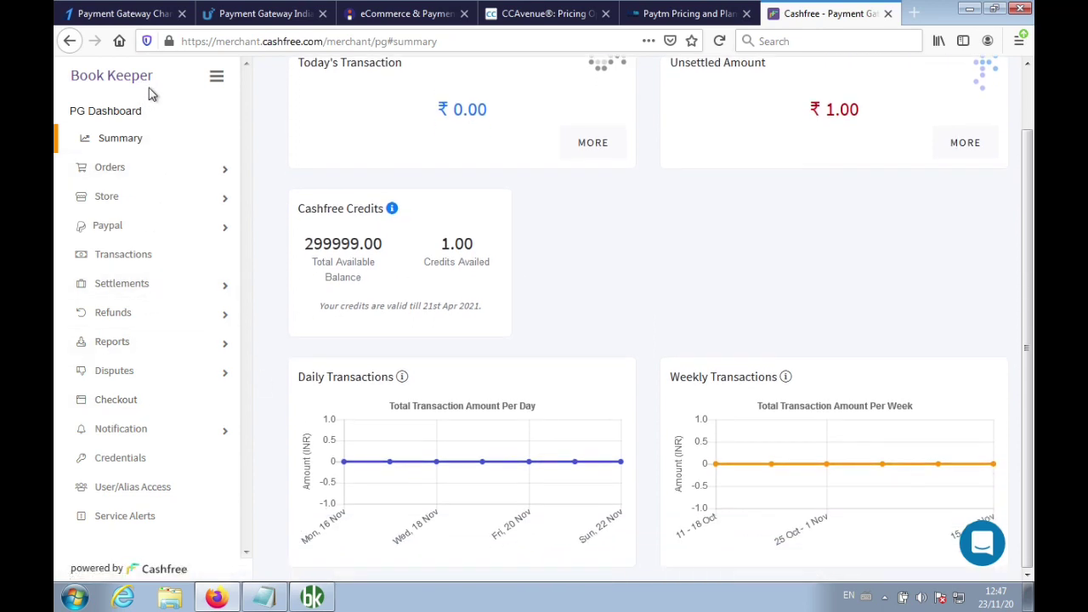
# Add the note 'Cash free ki website > Login > Dashboard/Left Side Menu > Credential' below the login line
pyautogui.click(125, 464)
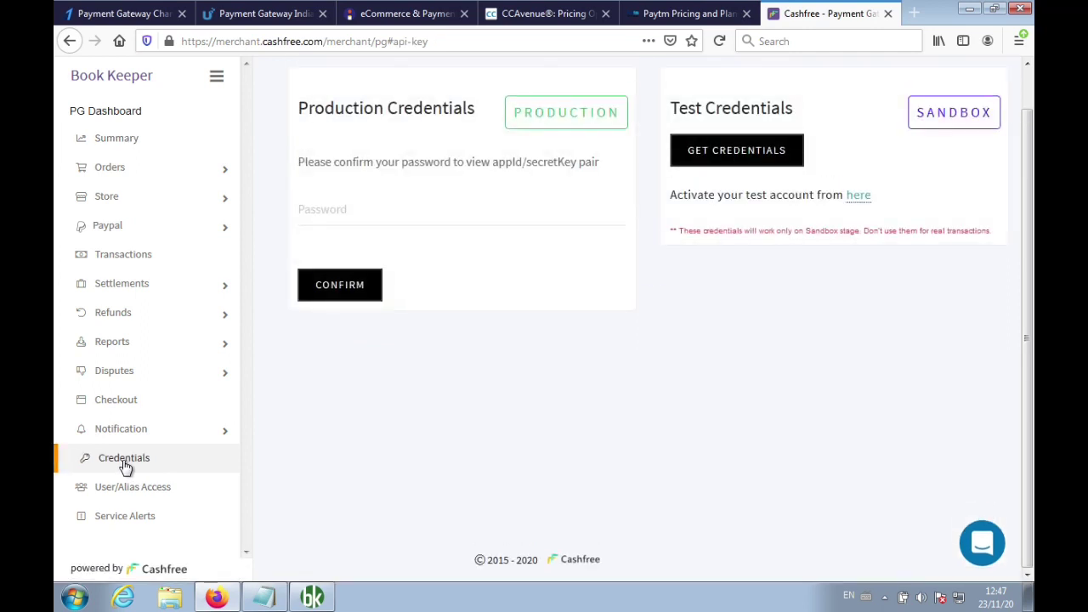
pyautogui.click(264, 598)
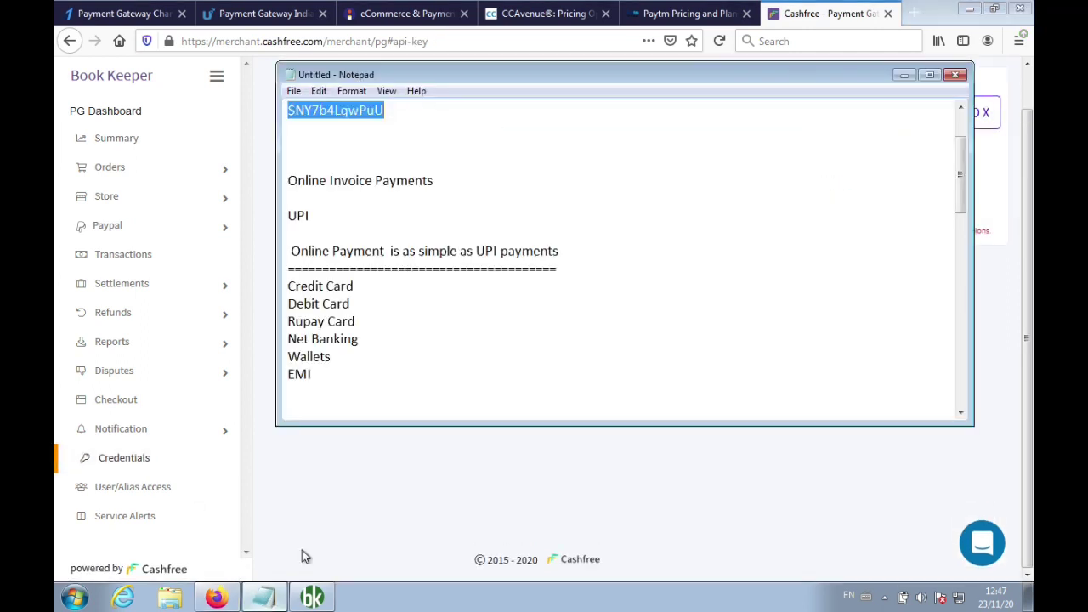
pyautogui.click(430, 379)
pyautogui.scroll(-5, 459, 357)
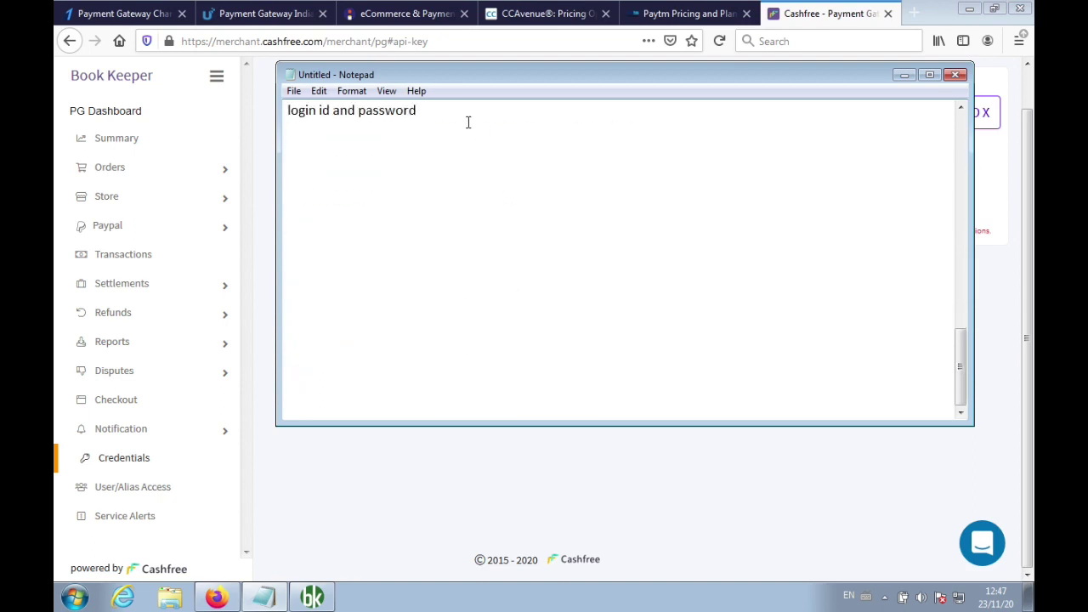
pyautogui.press('Return')
pyautogui.press('Return')
pyautogui.press('Return')
pyautogui.press('Return')
pyautogui.write('Cash free ki web')
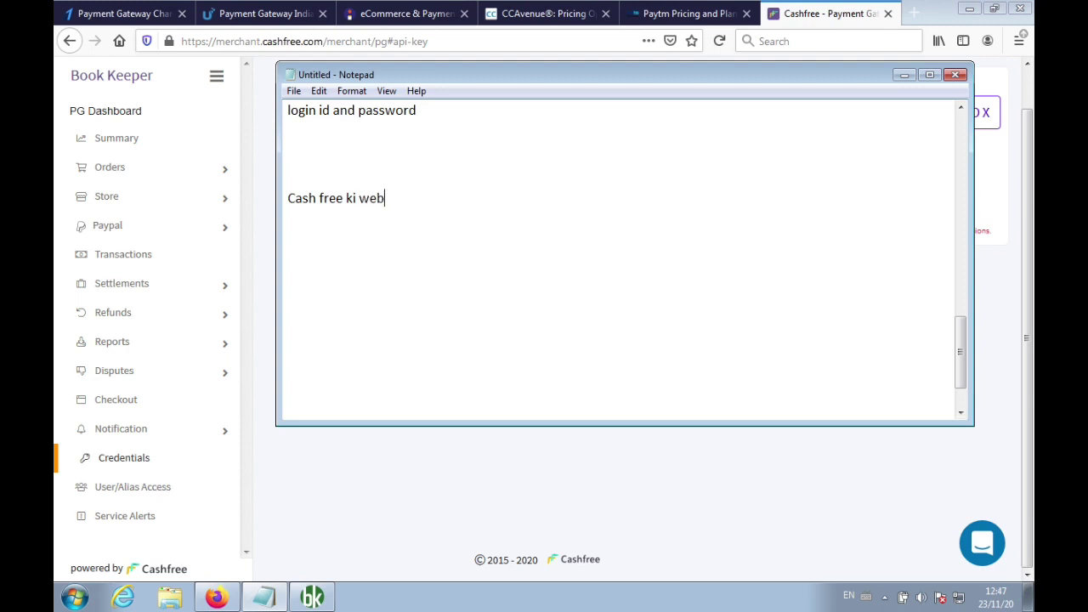
pyautogui.write('site > Login > Da')
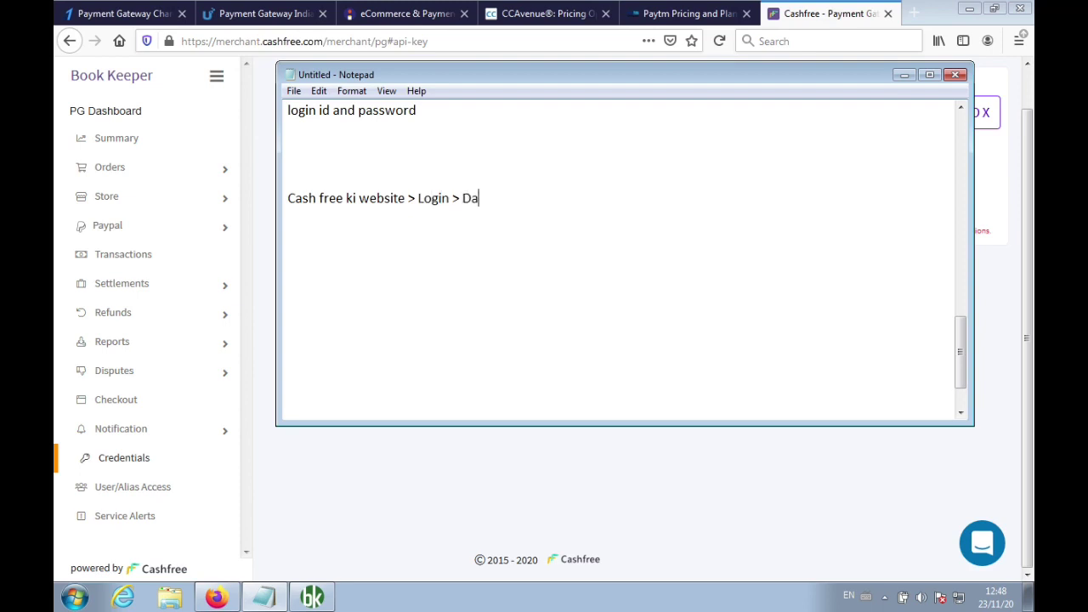
pyautogui.write('shboard/Left Sid')
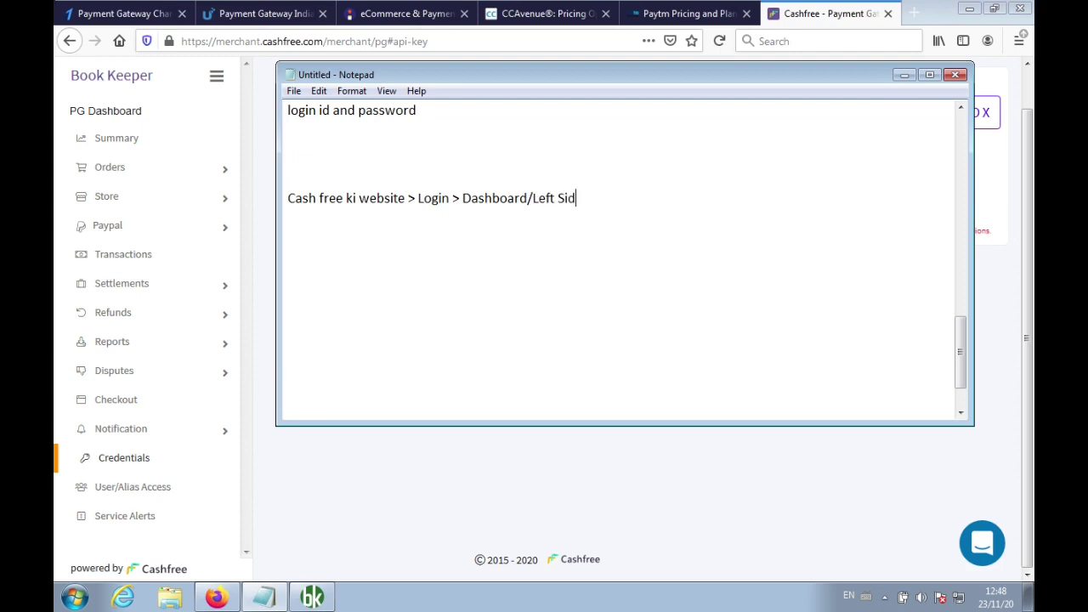
pyautogui.write('e Menu > Credential')
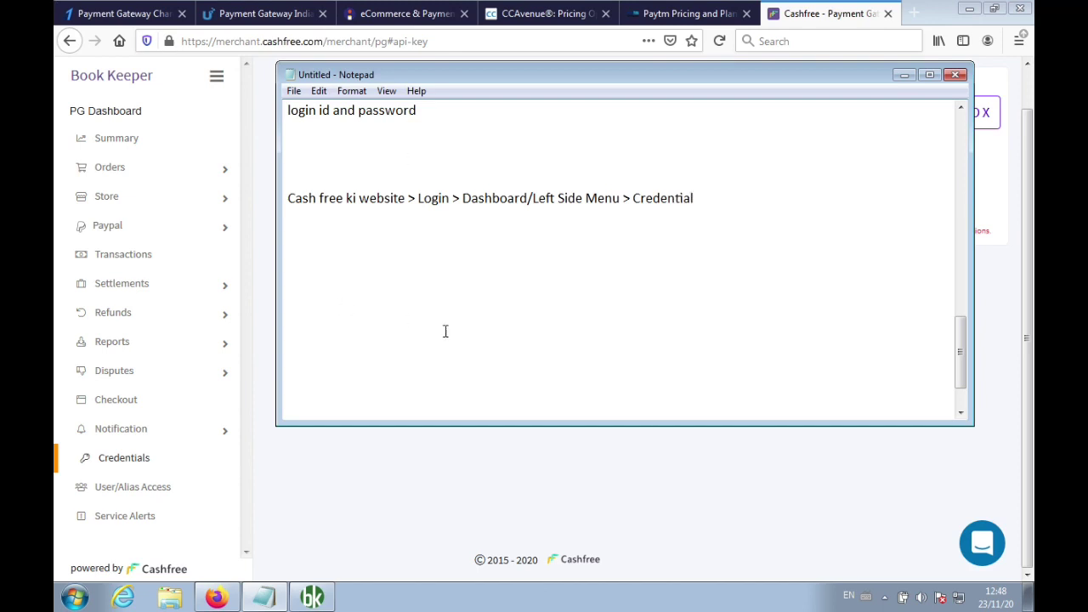
# Confirm the account password on the Credentials page to reveal the production app id and secret key
pyautogui.click(450, 463)
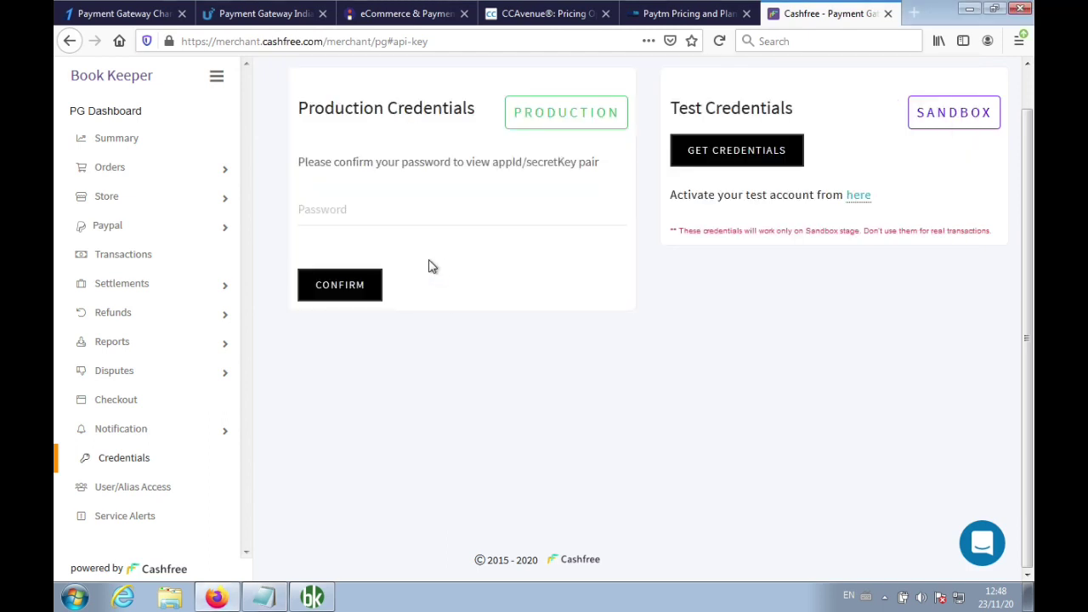
pyautogui.click(354, 209)
pyautogui.hotkey('ctrl', 'v')
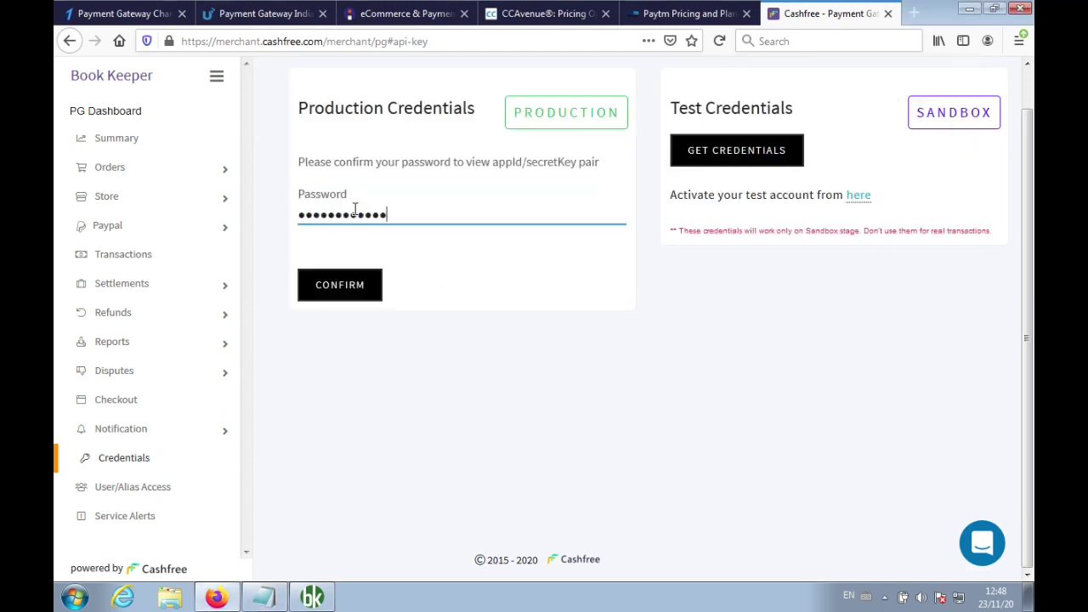
pyautogui.click(343, 295)
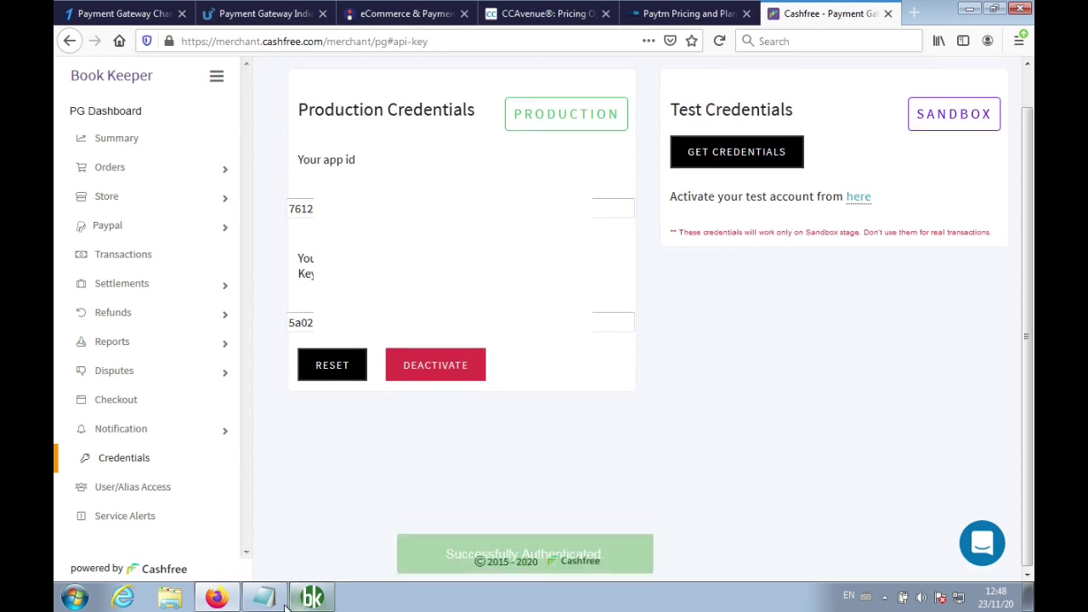
pyautogui.hotkey('alt', 'Tab')
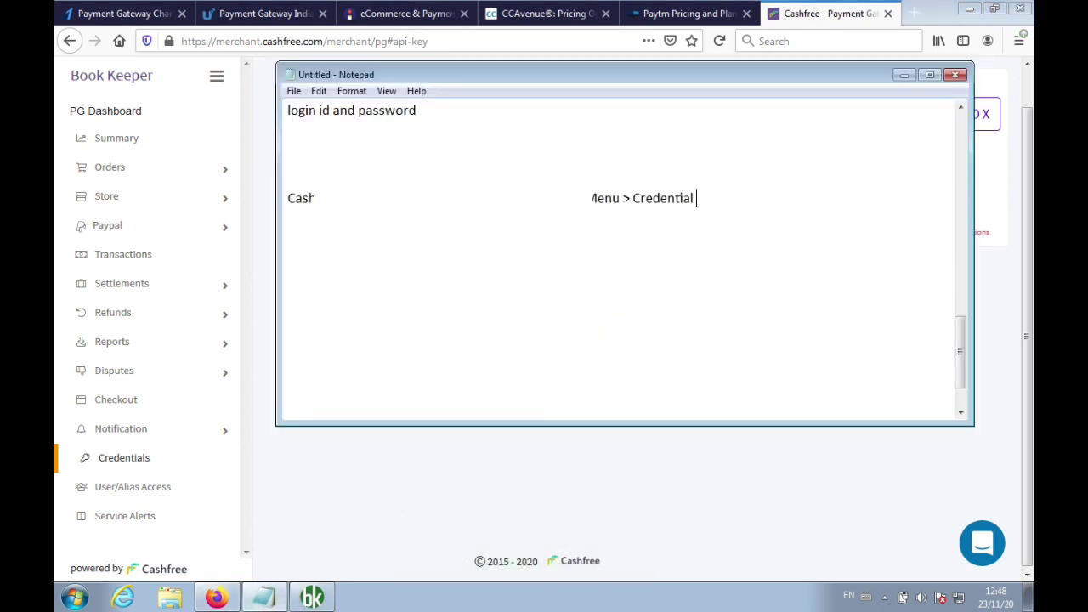
pyautogui.write('>')
pyautogui.press('Return')
pyautogui.write('Ente')
# Copy the production app id and secret key from Cashfree into the notes
pyautogui.click(696, 542)
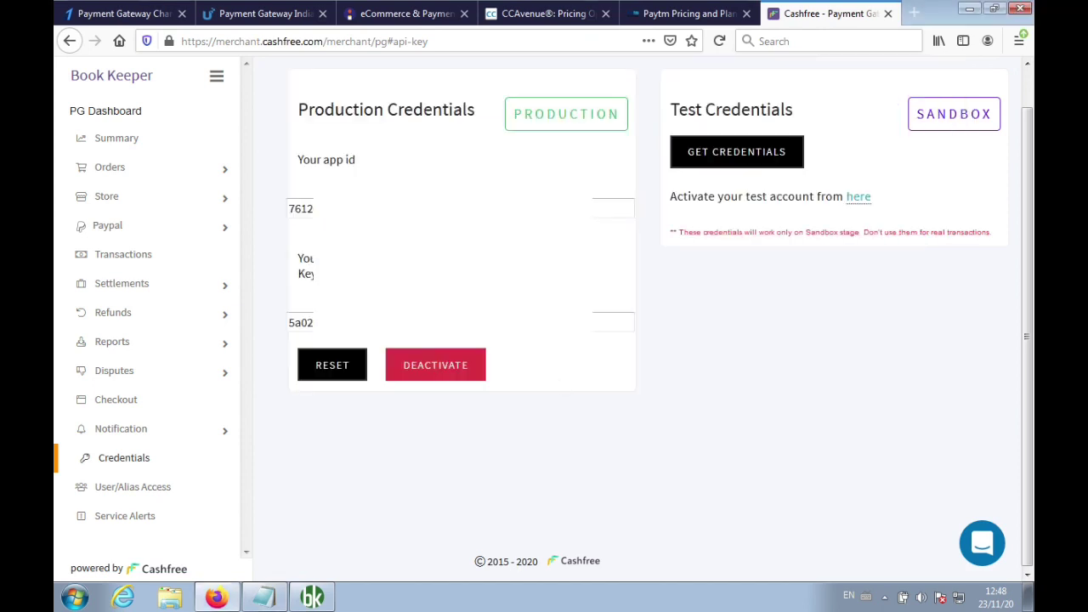
pyautogui.doubleClick(442, 208)
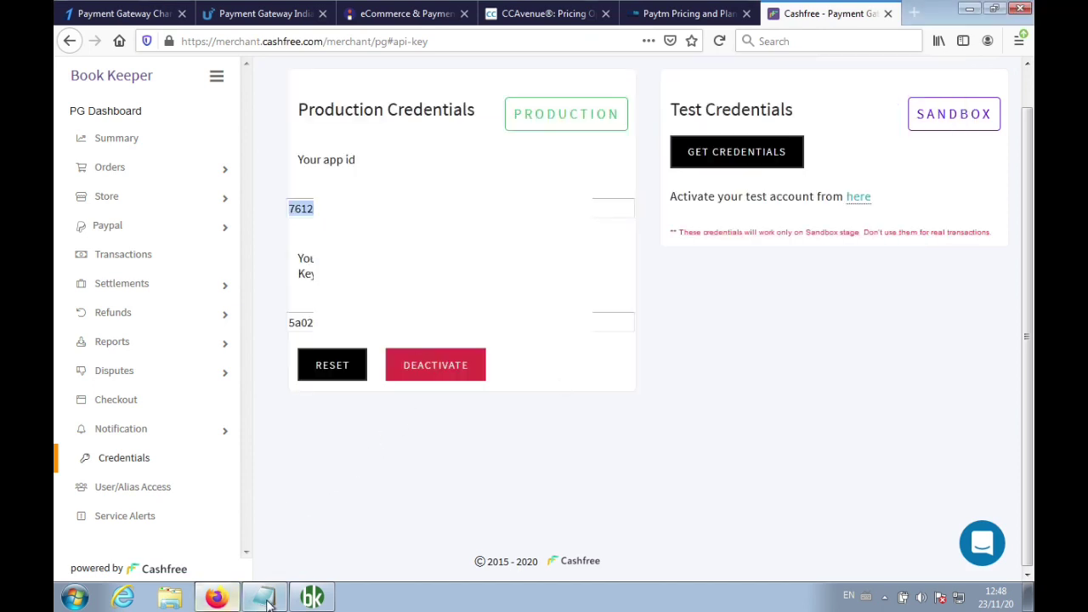
pyautogui.click(265, 597)
pyautogui.press('Return')
pyautogui.press('Return')
pyautogui.press('Return')
pyautogui.press('Return')
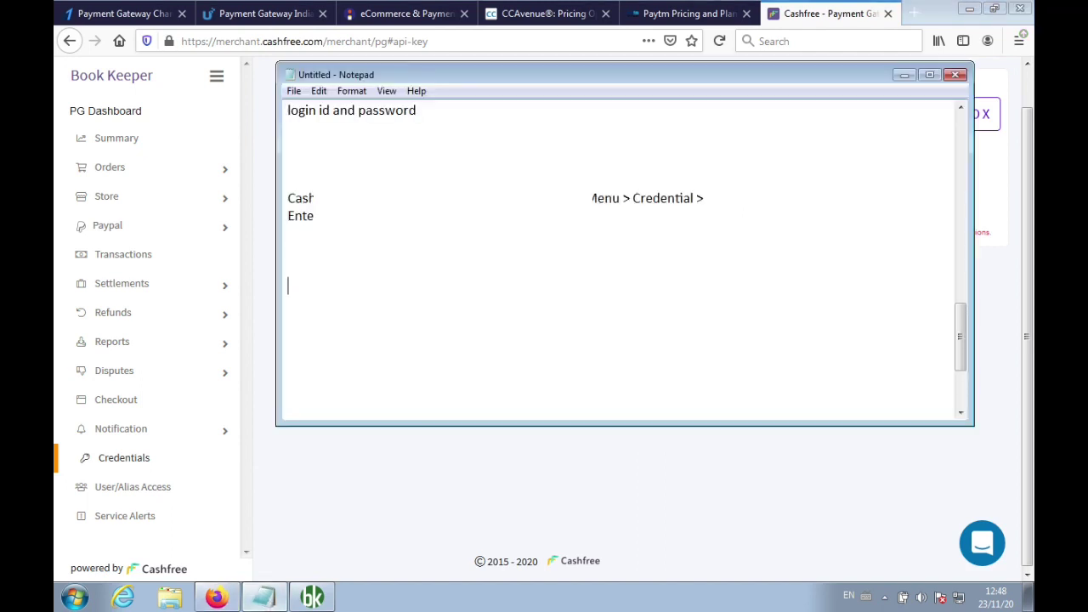
pyautogui.write('app')
pyautogui.click(406, 440)
pyautogui.doubleClick(425, 323)
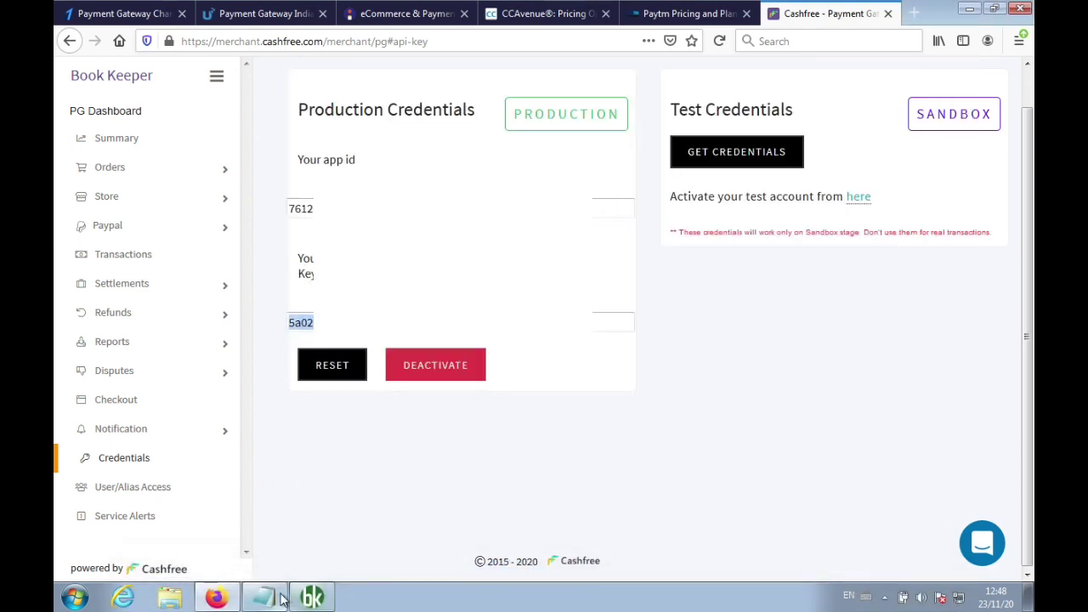
pyautogui.click(277, 599)
pyautogui.press('Return')
pyautogui.write('app')
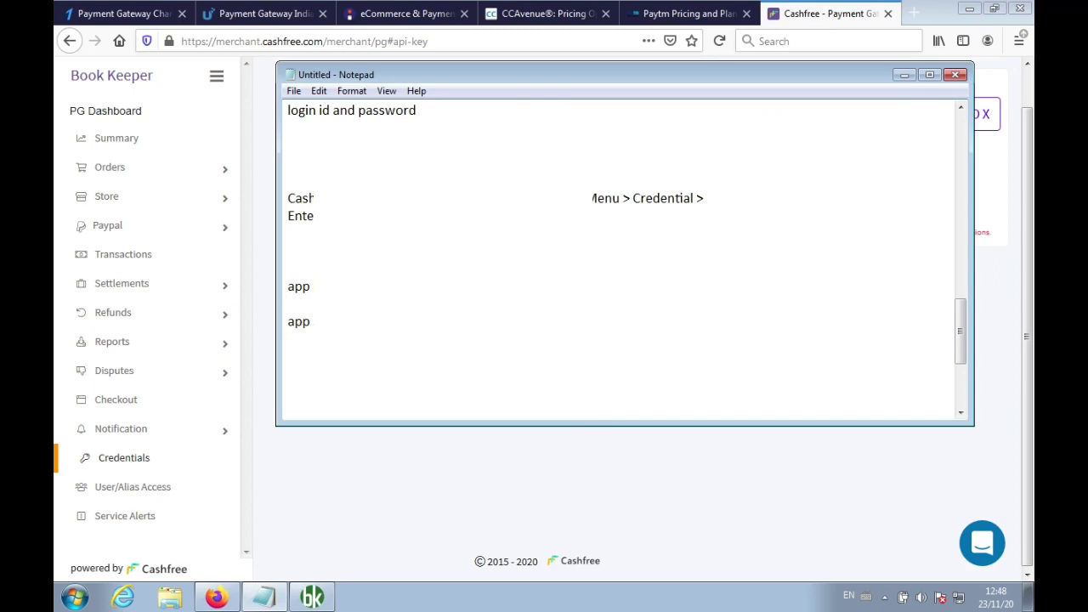
pyautogui.hotkey('ctrl', 'v')
# Open the Cashfree dashboard Summary page and switch back to Book Keeper Windows
pyautogui.click(641, 516)
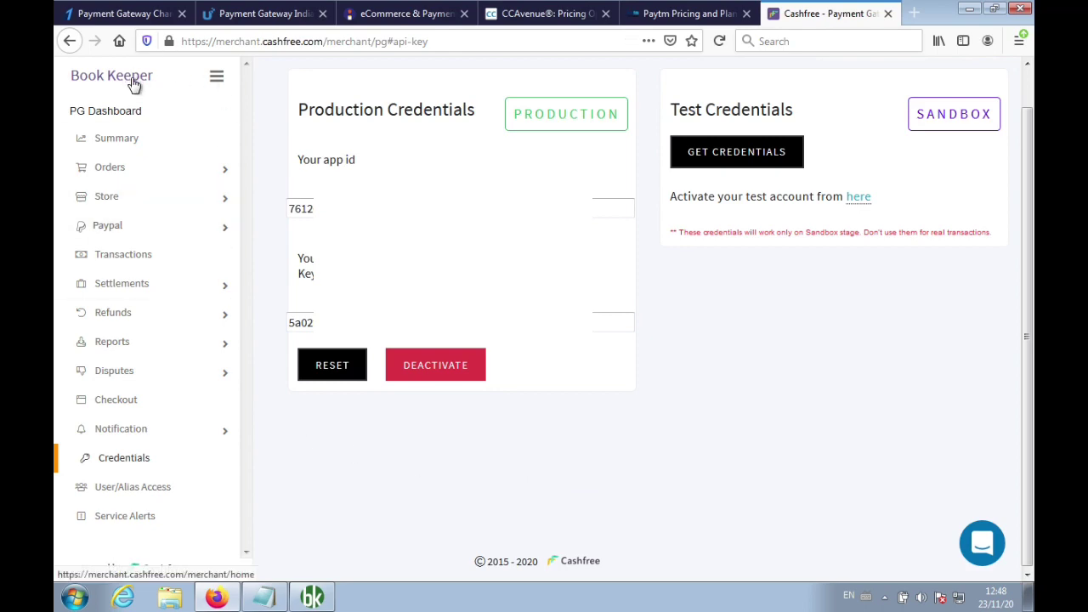
pyautogui.click(132, 140)
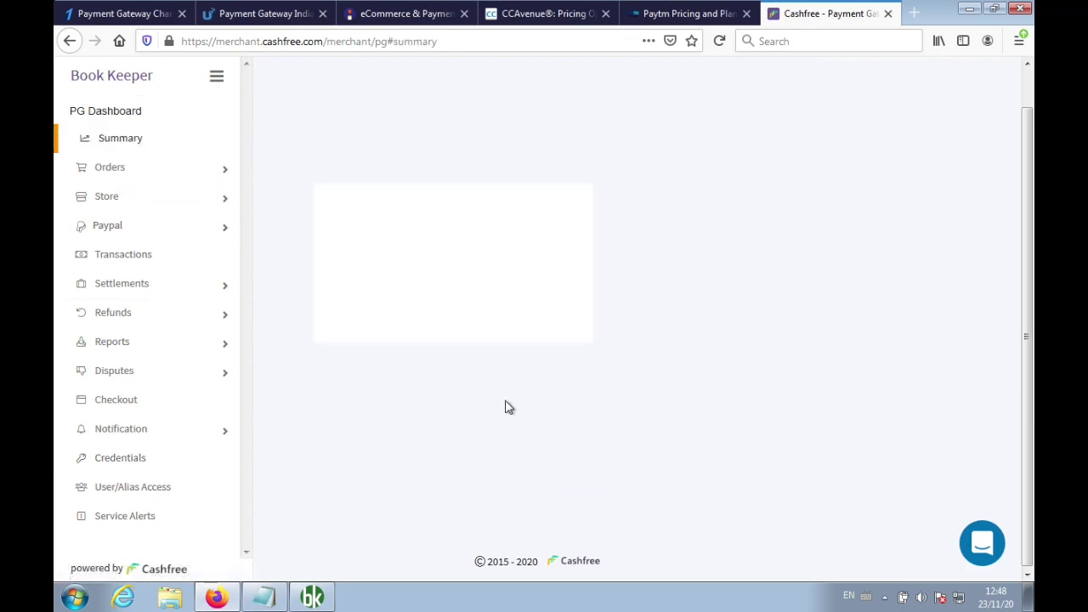
pyautogui.click(312, 598)
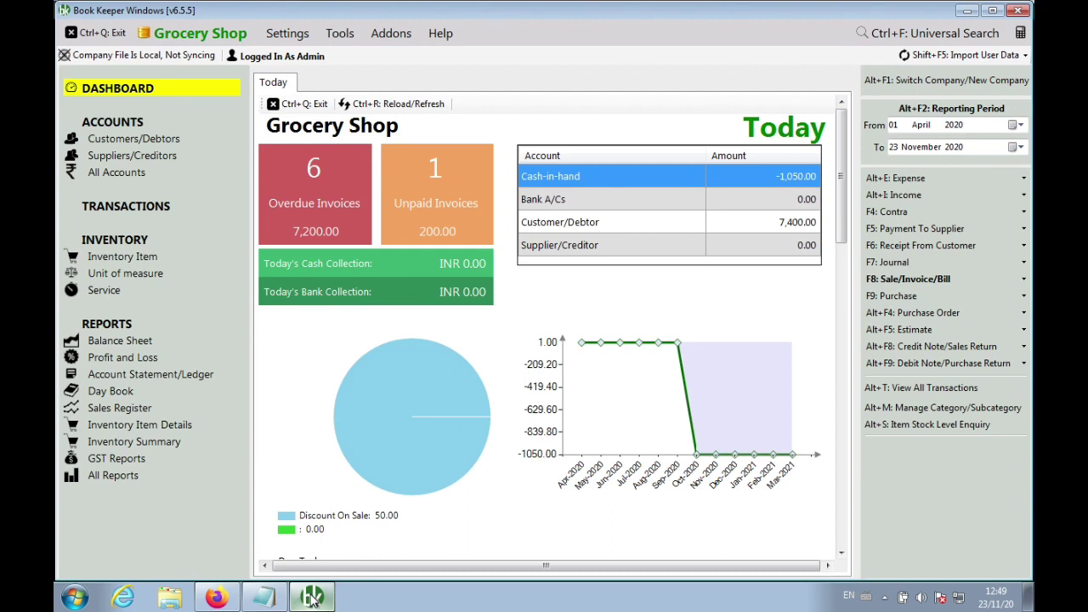
# Set Online Mode to Cashfree with the existing account's App Id and Secret Key, mark it Preffred Mode, save
pyautogui.click(287, 33)
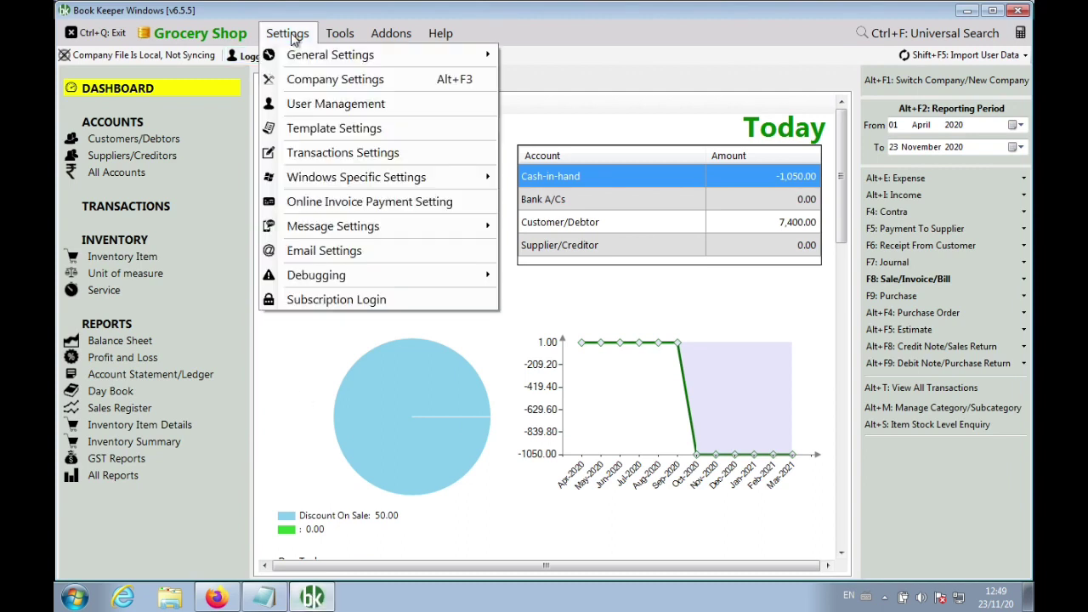
pyautogui.click(337, 203)
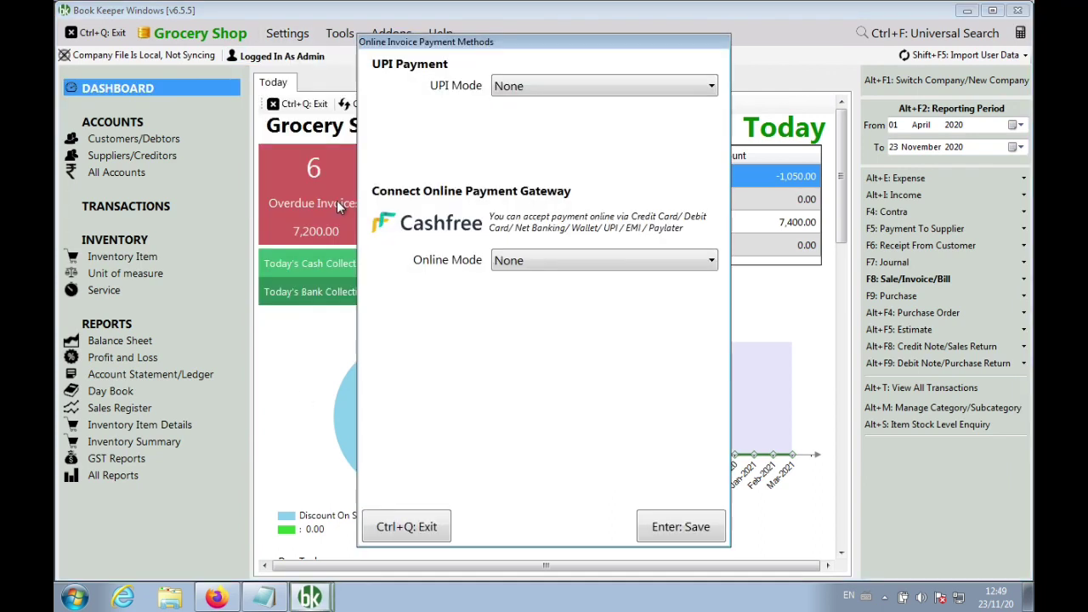
pyautogui.click(504, 262)
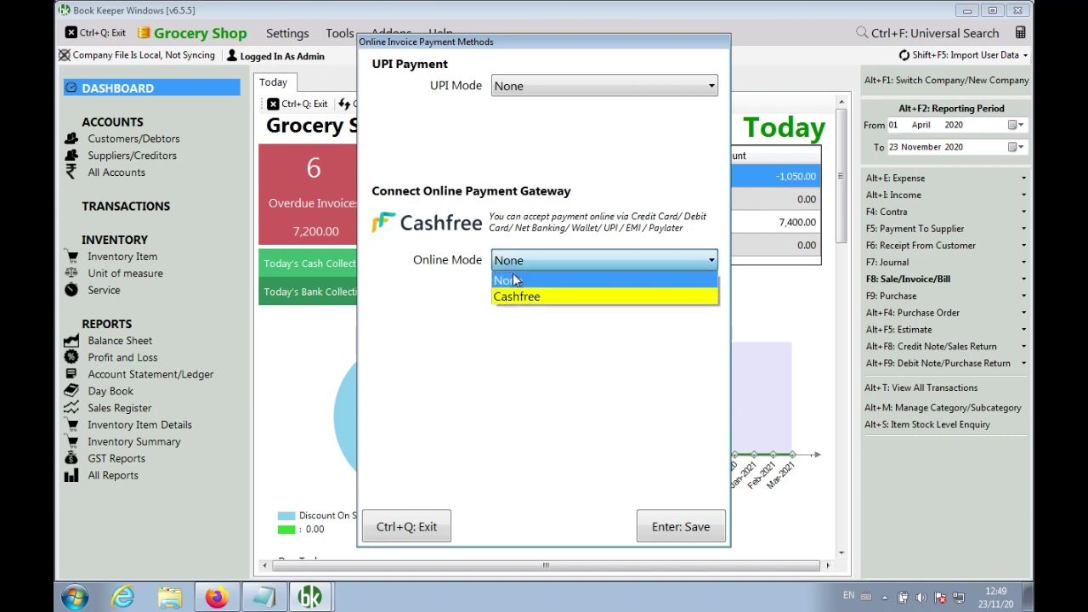
pyautogui.click(526, 297)
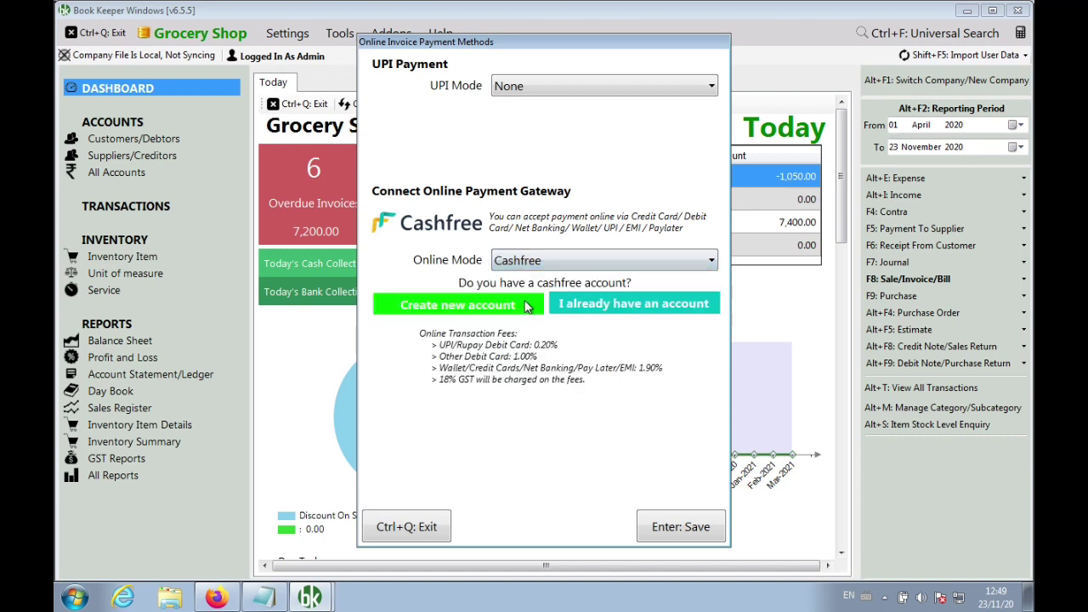
pyautogui.click(595, 306)
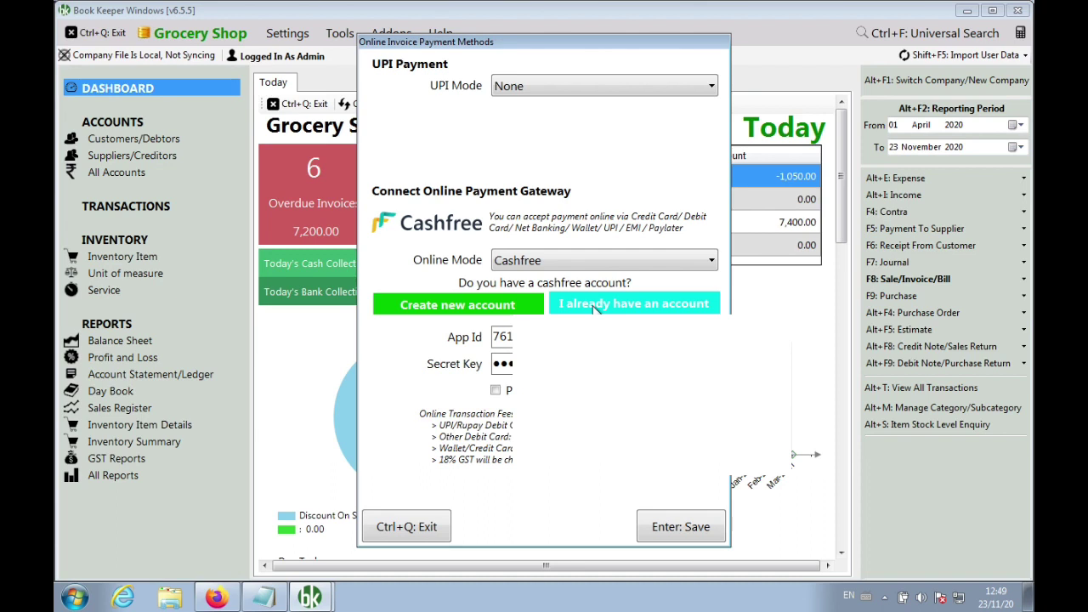
pyautogui.click(263, 598)
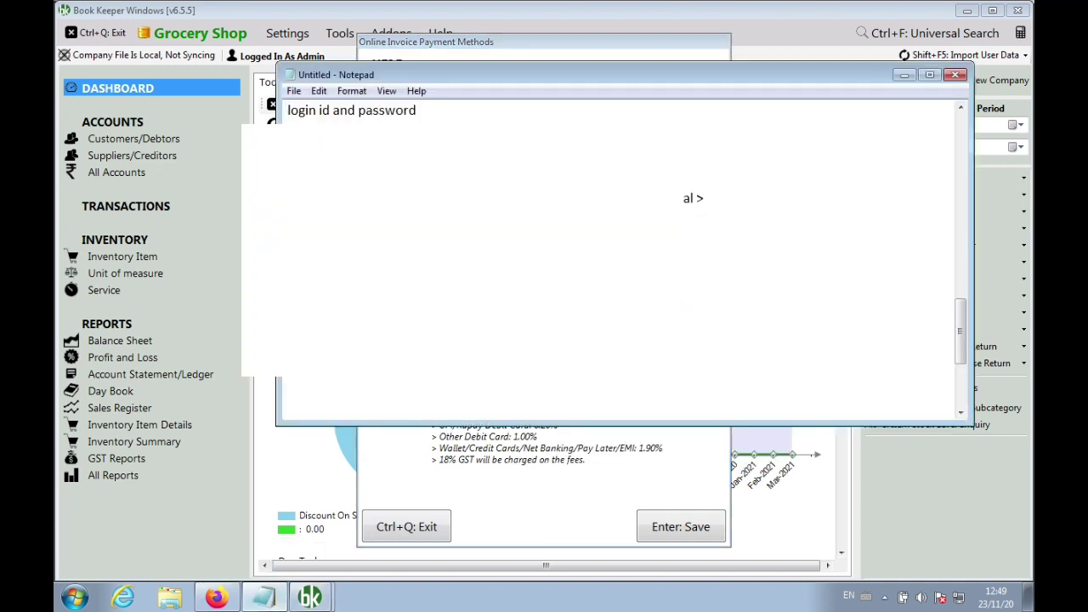
pyautogui.click(585, 462)
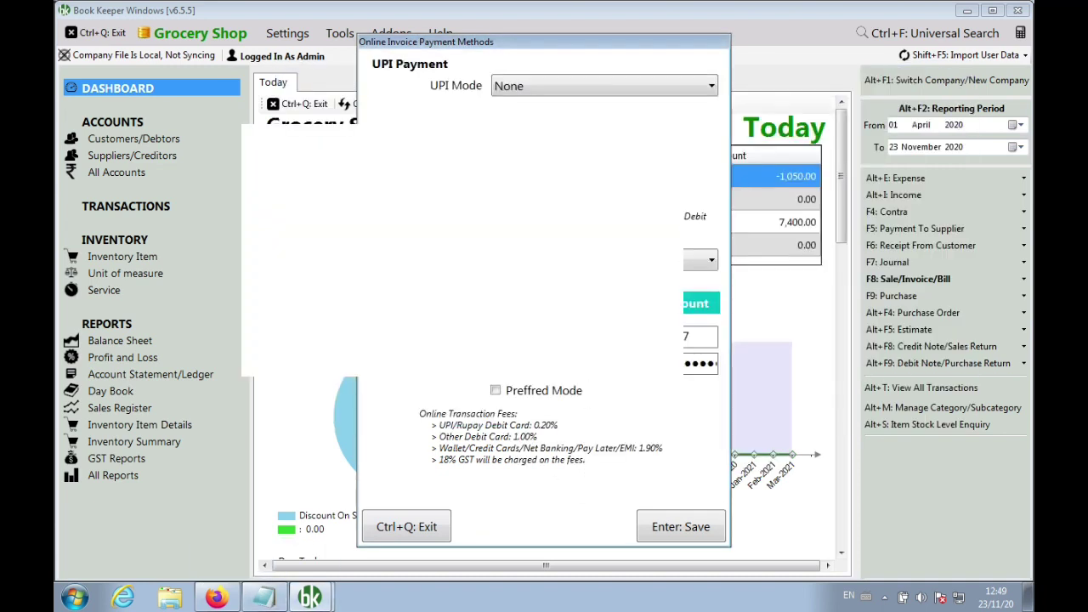
pyautogui.click(265, 598)
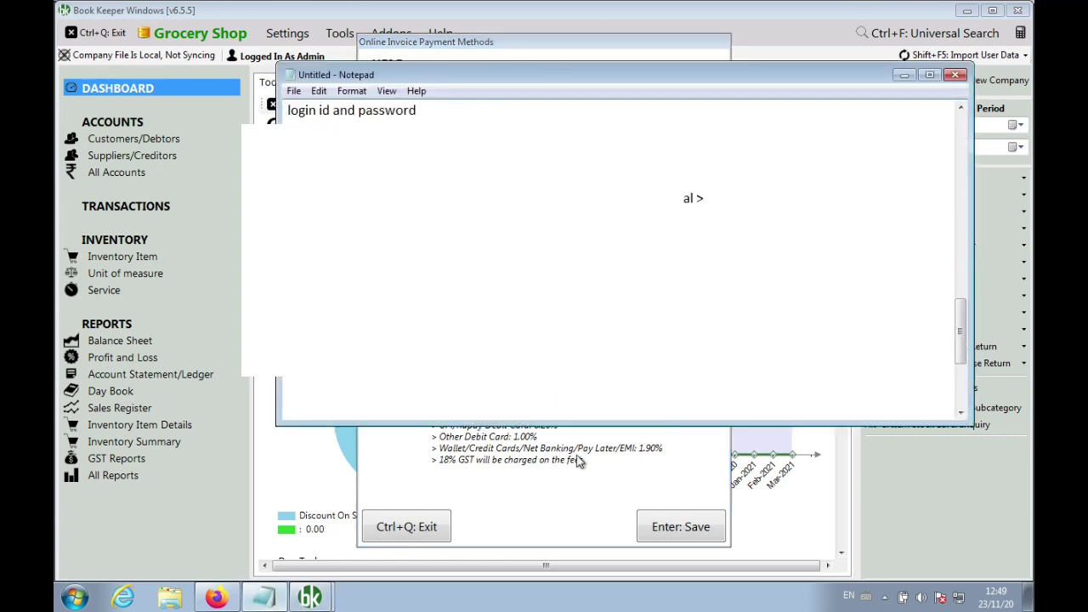
pyautogui.click(581, 480)
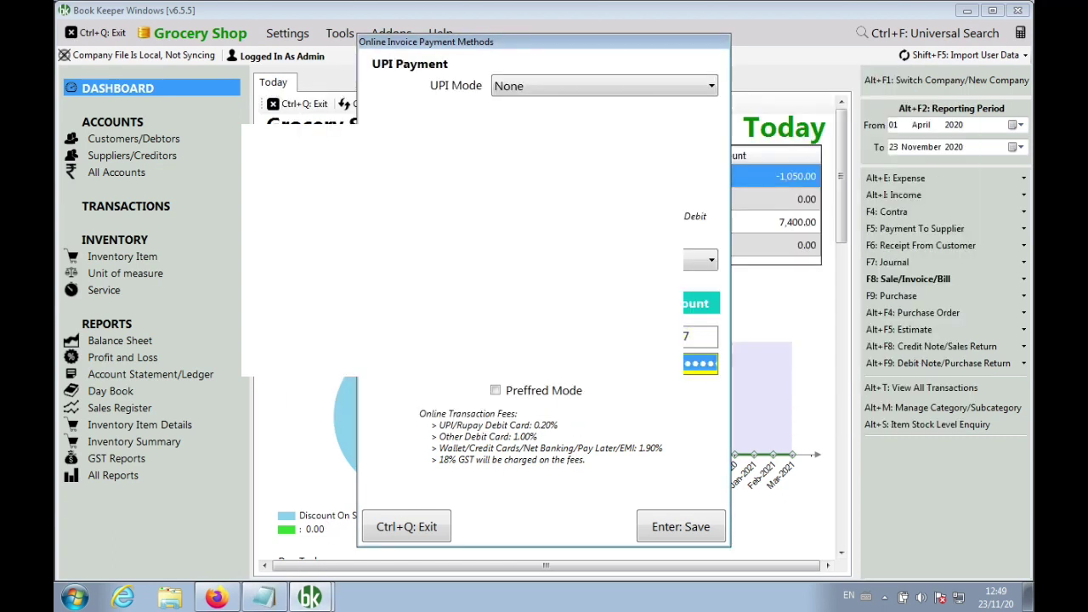
pyautogui.click(525, 391)
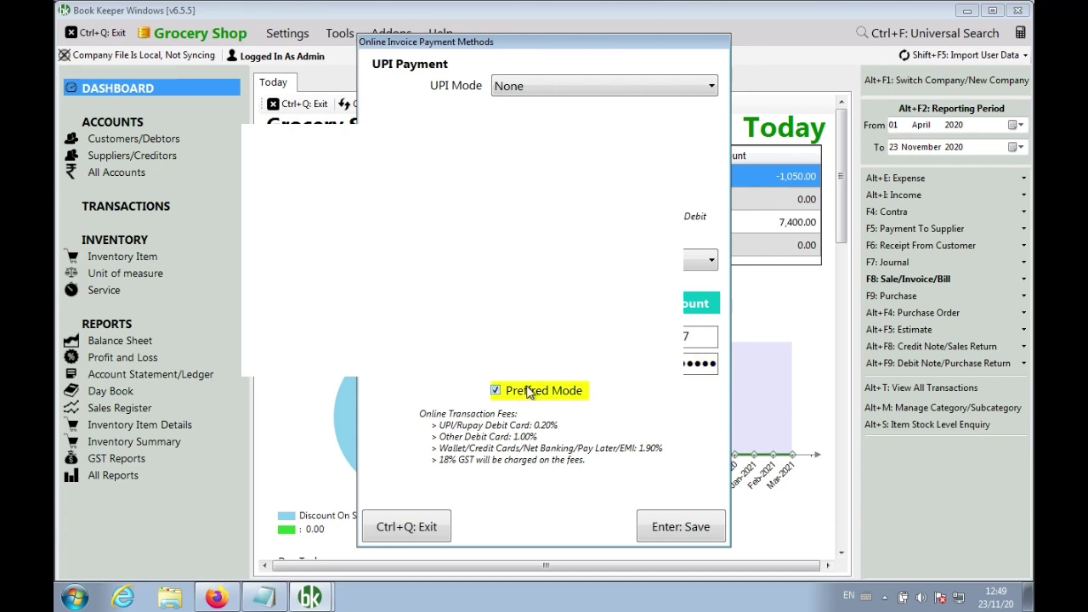
pyautogui.click(677, 529)
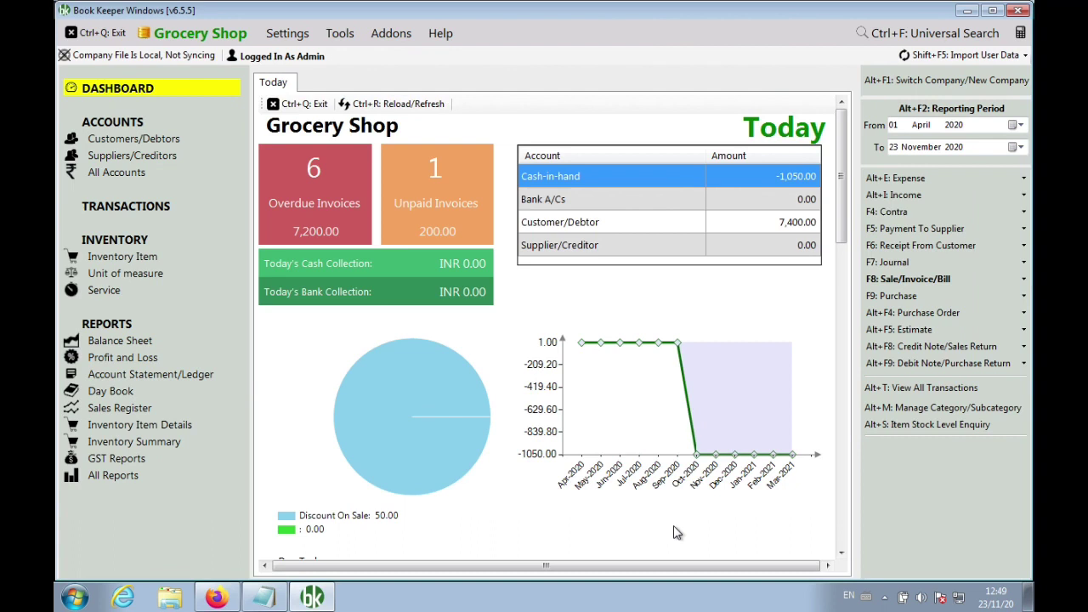
# Write step '1) Book Keeper > Online Invoice Payment > Create Account' in the notes
pyautogui.hotkey('alt', 'Tab')
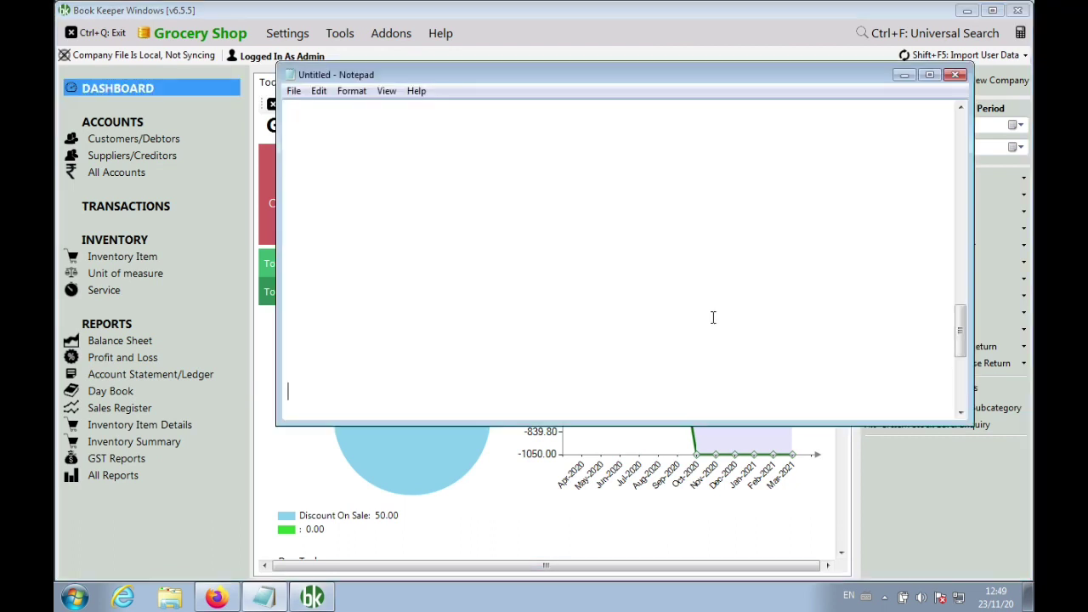
pyautogui.press('BackSpace')
pyautogui.press('BackSpace')
pyautogui.press('BackSpace')
pyautogui.press('BackSpace')
pyautogui.press('BackSpace')
pyautogui.press('BackSpace')
pyautogui.write('1) Cash')
pyautogui.press('BackSpace')
pyautogui.press('BackSpace')
pyautogui.press('BackSpace')
pyautogui.press('BackSpace')
pyautogui.write('Book Keeper >C')
pyautogui.press('BackSpace')
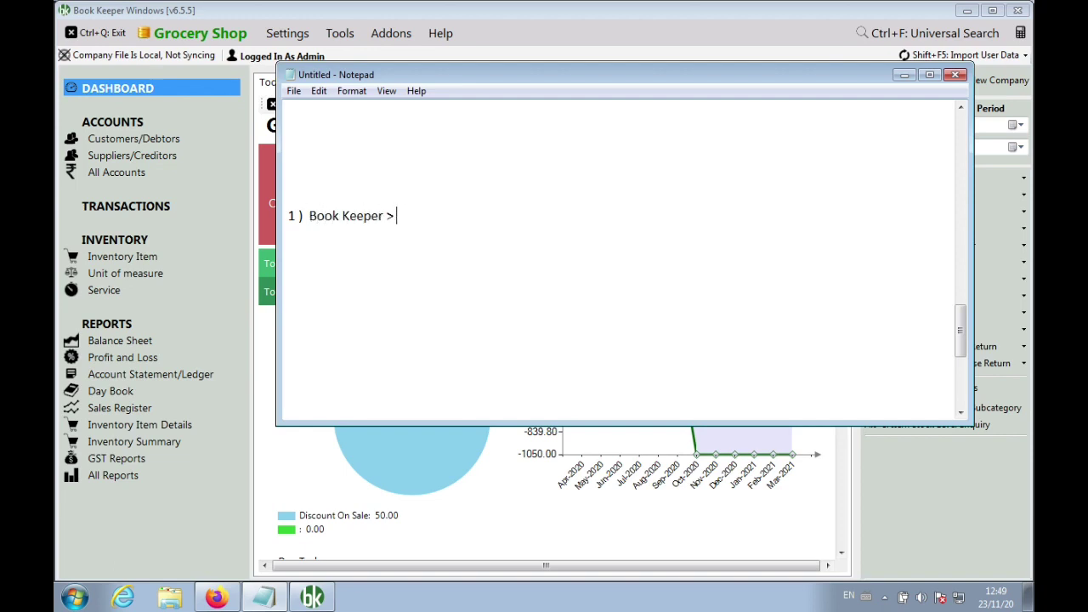
pyautogui.write('Oneline')
pyautogui.press('BackSpace')
pyautogui.press('BackSpace')
pyautogui.press('BackSpace')
pyautogui.press('BackSpace')
pyautogui.press('BackSpace')
pyautogui.write('line P')
pyautogui.press('BackSpace')
pyautogui.press('BackSpace')
pyautogui.press('BackSpace')
pyautogui.press('BackSpace')
pyautogui.press('BackSpace')
pyautogui.press('BackSpace')
pyautogui.write('line Invoice ')
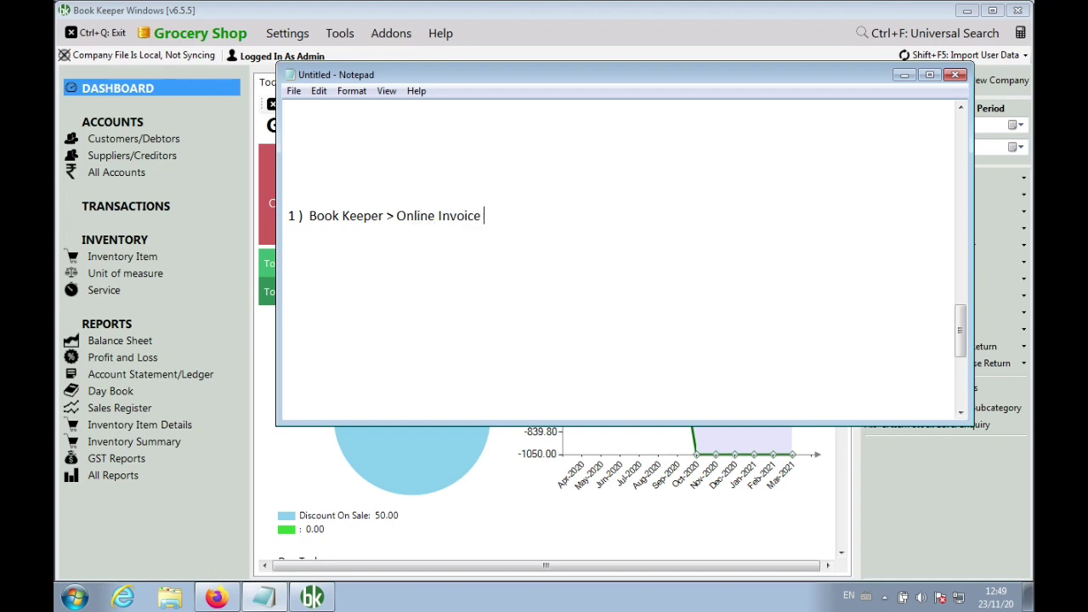
pyautogui.write('a')
pyautogui.press('BackSpace')
pyautogui.write('Payment > Creat')
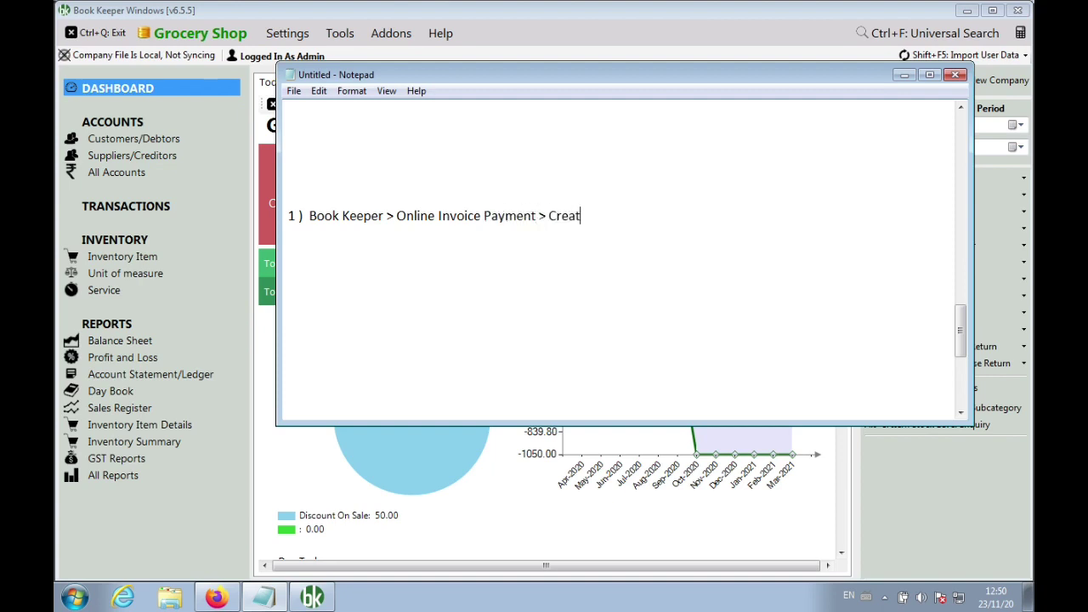
pyautogui.write('e Account')
# Copy the forms.gle link under step 1 and add '2) 24-48 hours mail, login id and password'
pyautogui.scroll(1, 496, 246)
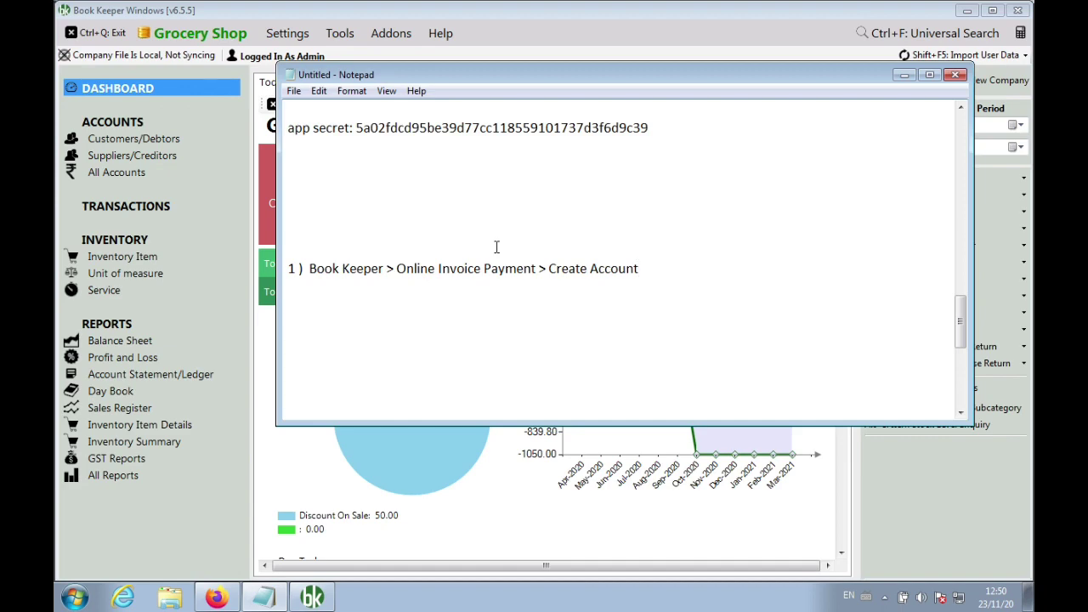
pyautogui.scroll(9, 496, 246)
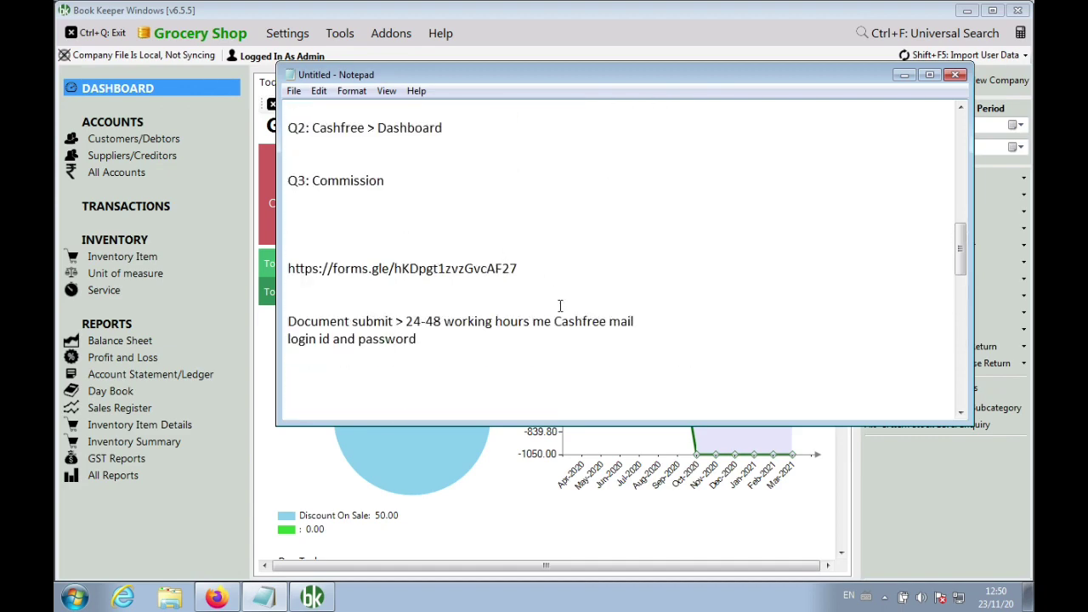
pyautogui.moveTo(517, 269); pyautogui.dragTo(286, 268)
pyautogui.hotkey('ctrl', 'c')
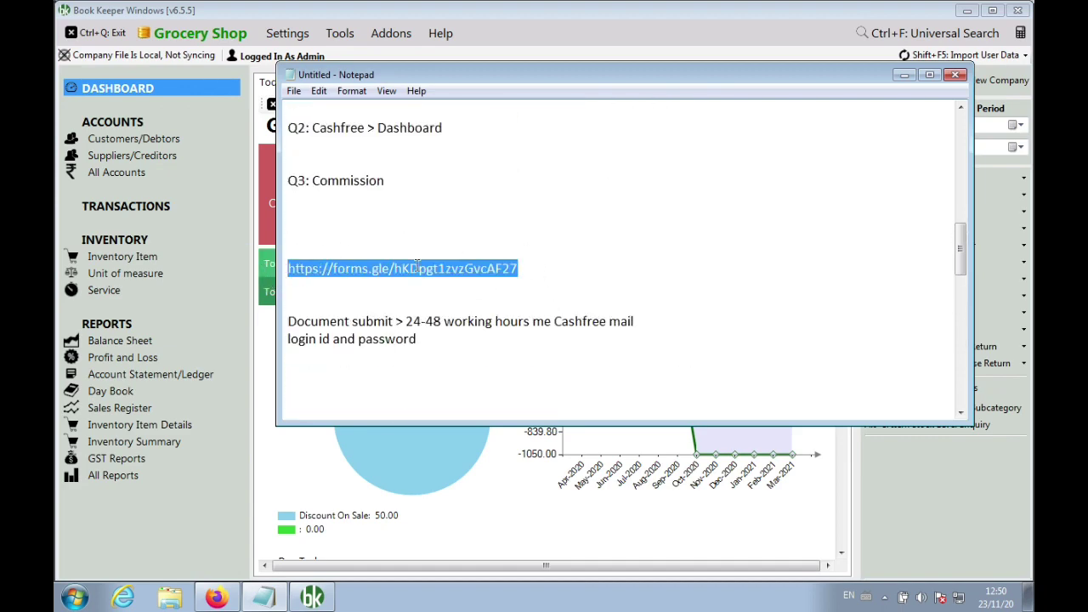
pyautogui.scroll(-5, 600, 316)
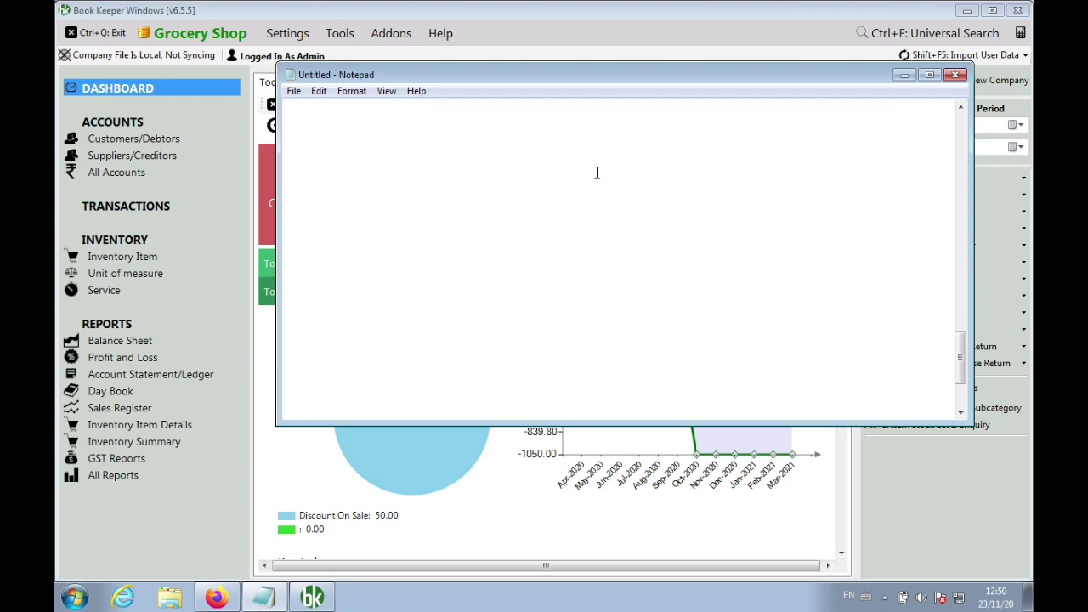
pyautogui.scroll(5, 597, 173)
pyautogui.click(517, 179)
pyautogui.hotkey('ctrl', 'v')
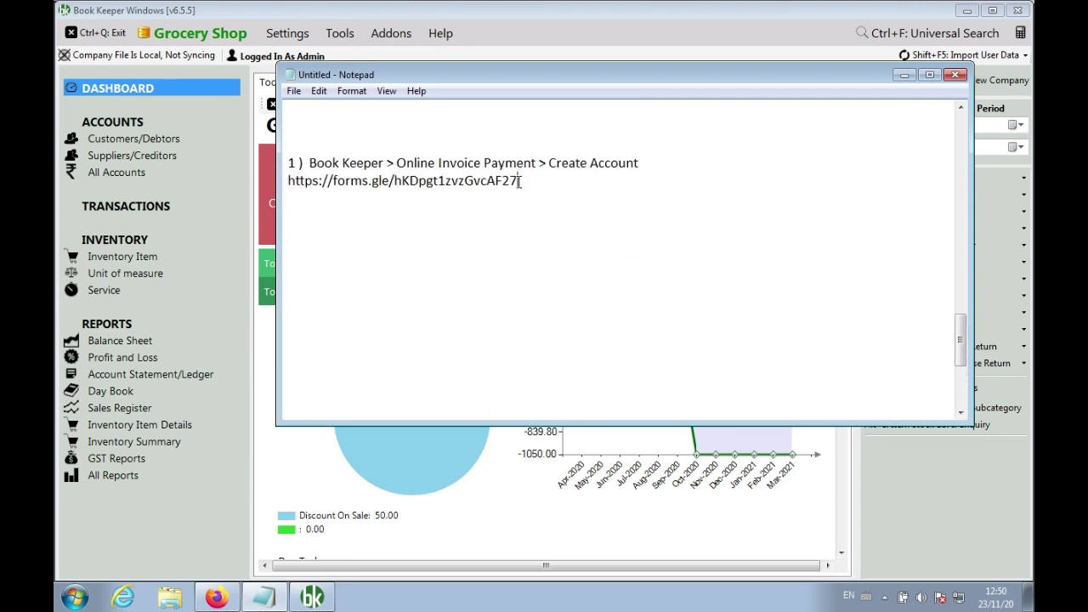
pyautogui.press('Return')
pyautogui.press('Return')
pyautogui.press('Return')
pyautogui.write('2) 24-48 hour')
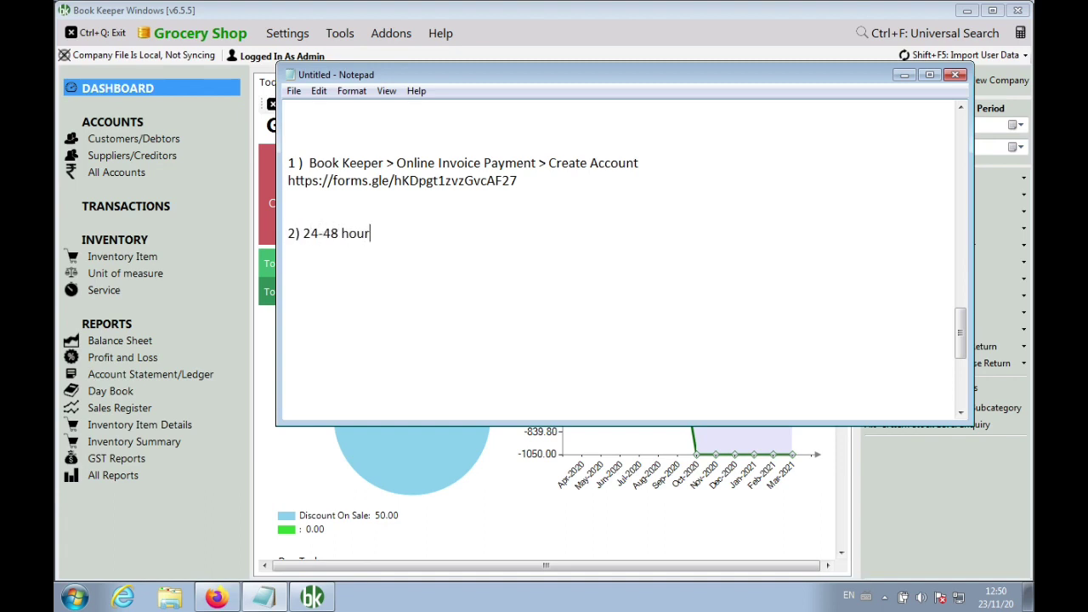
pyautogui.write('s mail, login id and password')
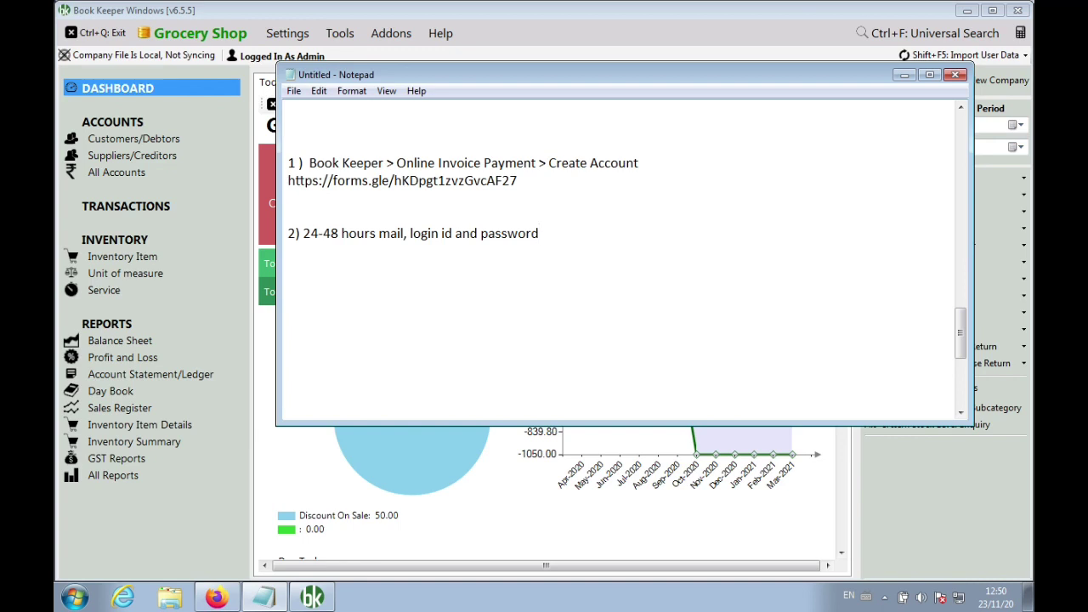
# Add step 3: 'Book Keeper > Online Invoice Payment > I already have an account >' with 'app id and app secret'
pyautogui.press('Return')
pyautogui.press('Return')
pyautogui.write('3) Book Keeper ')
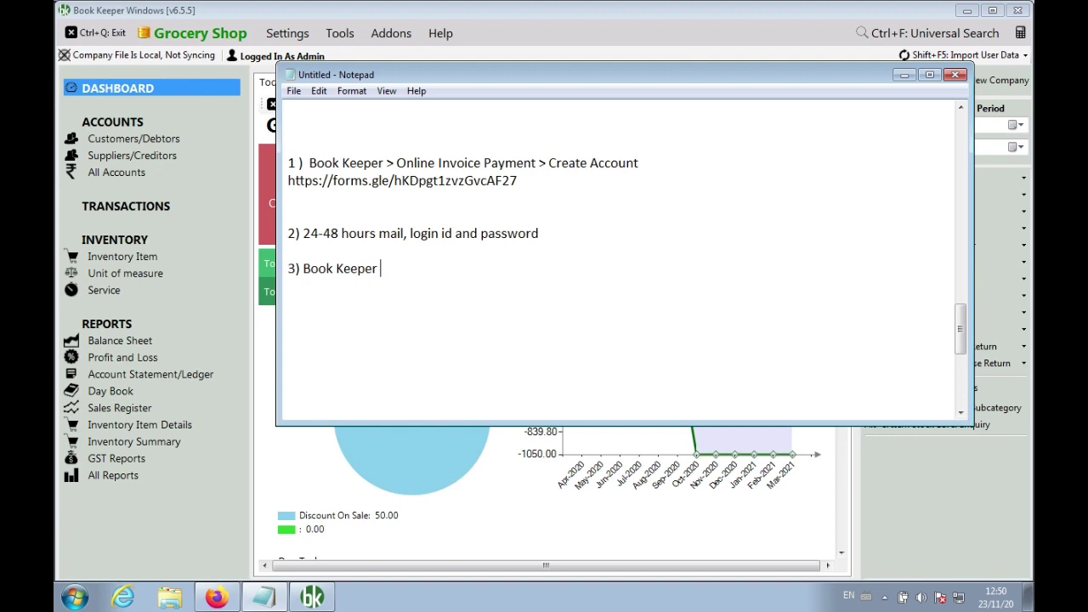
pyautogui.write('> Online Invoice Payment')
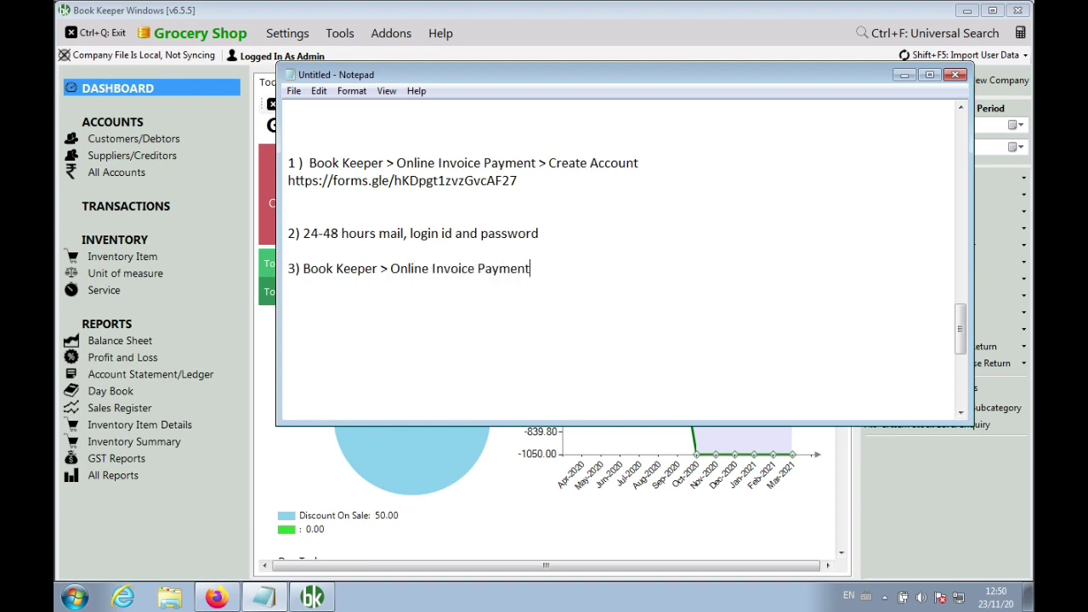
pyautogui.write(' > I already have an acc')
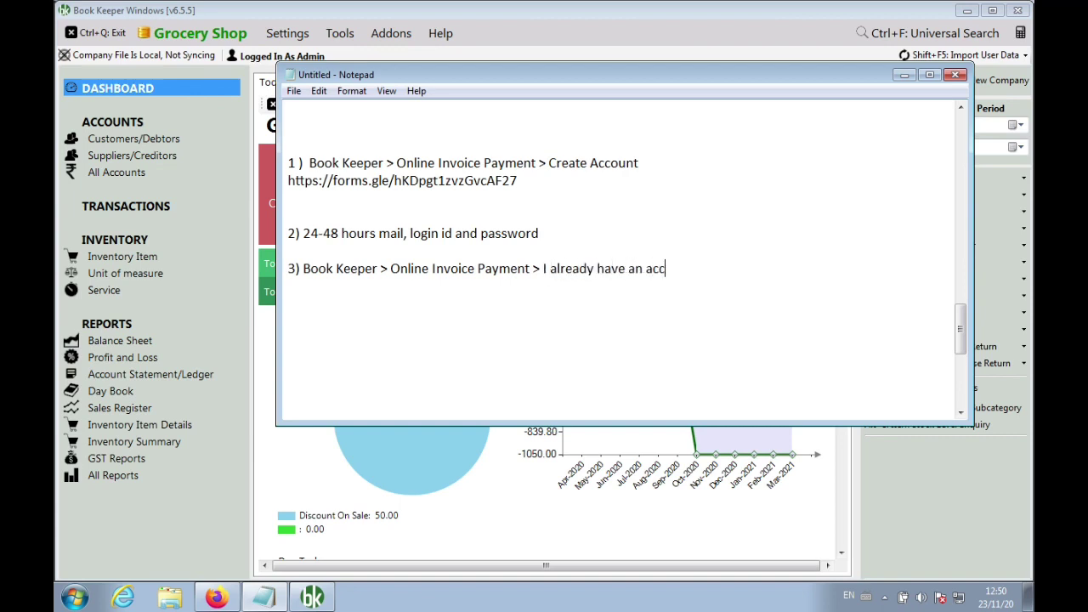
pyautogui.write('ount >')
pyautogui.press('Return')
pyautogui.write('app id ')
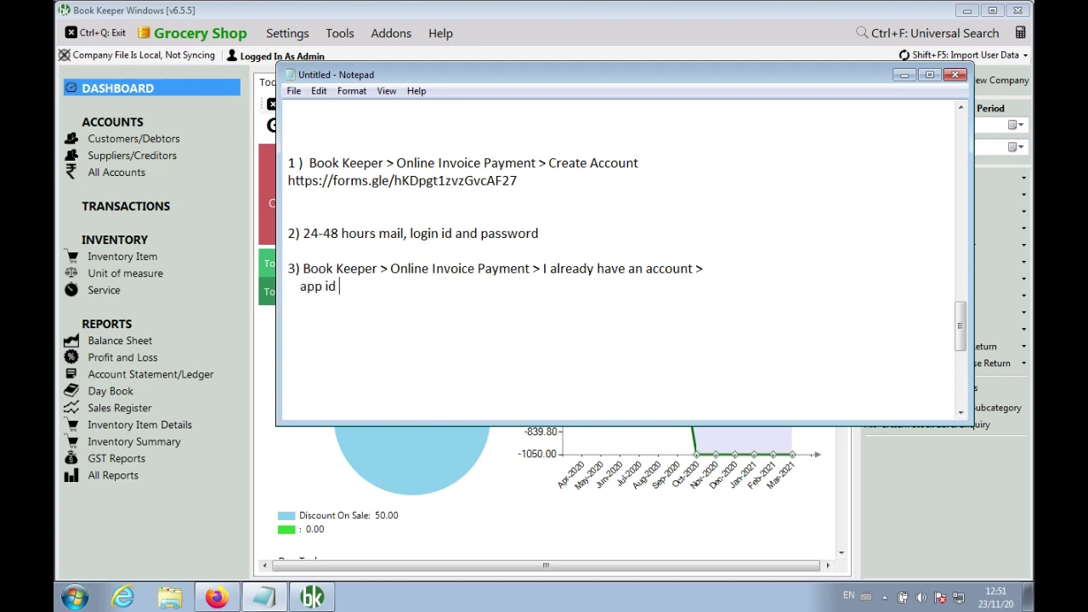
pyautogui.write('and app secret')
# Add the line 'Cashfree > Login > step2 > Dashboard/Left Side Menu > Credentials > password > id and secret'
pyautogui.press('Return')
pyautogui.press('Return')
pyautogui.press('Return')
pyautogui.press('Return')
pyautogui.press('BackSpace')
pyautogui.press('BackSpace')
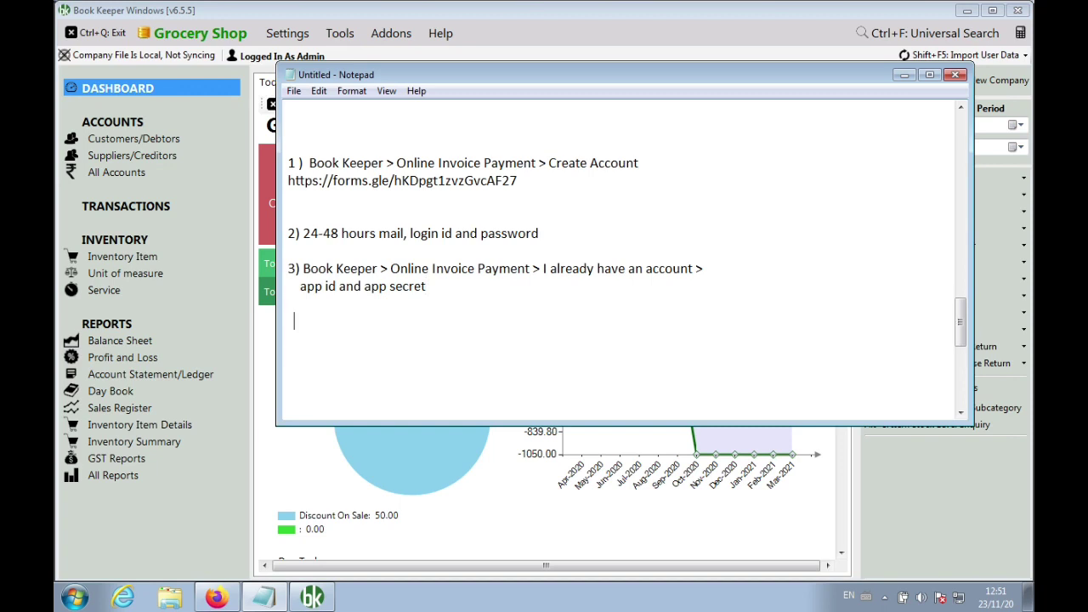
pyautogui.write('Csh')
pyautogui.press('BackSpace')
pyautogui.press('BackSpace')
pyautogui.write('ashfree > Login')
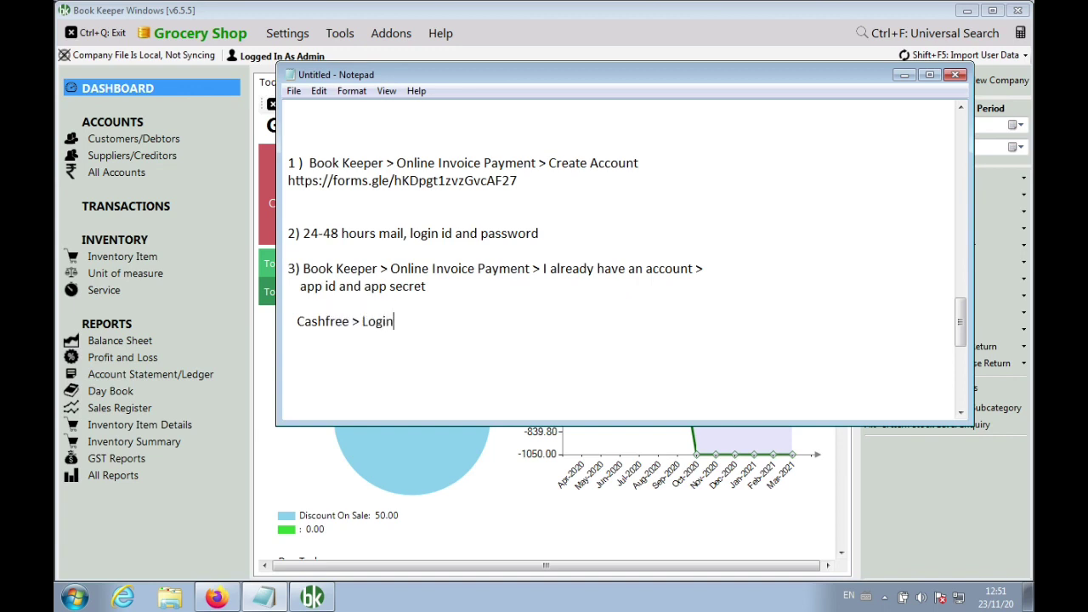
pyautogui.write(' >  step2')
pyautogui.write('> Dashboard/')
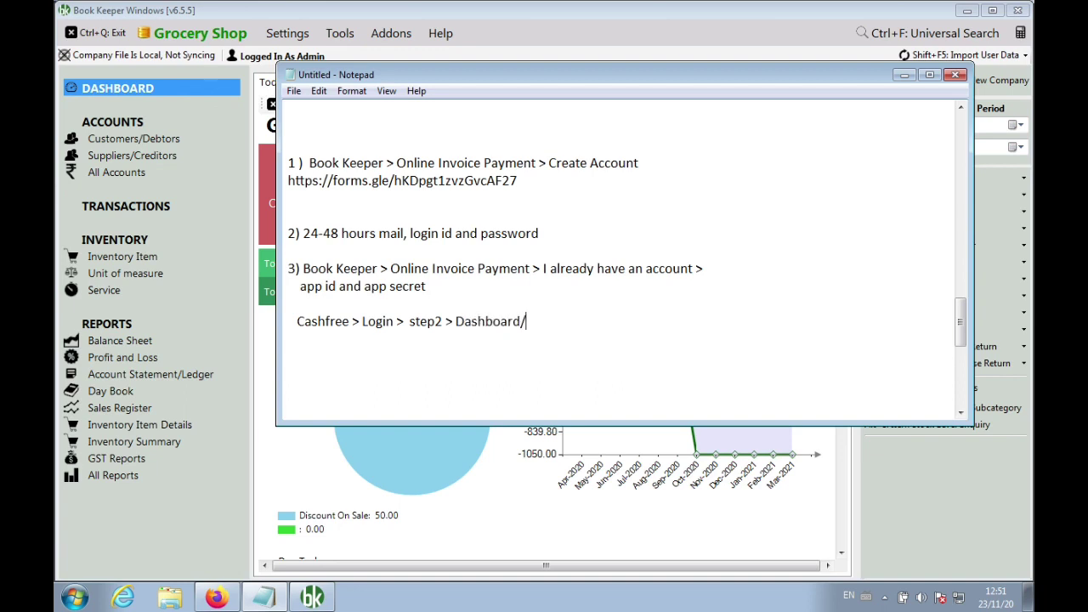
pyautogui.write('Left Side Menu >')
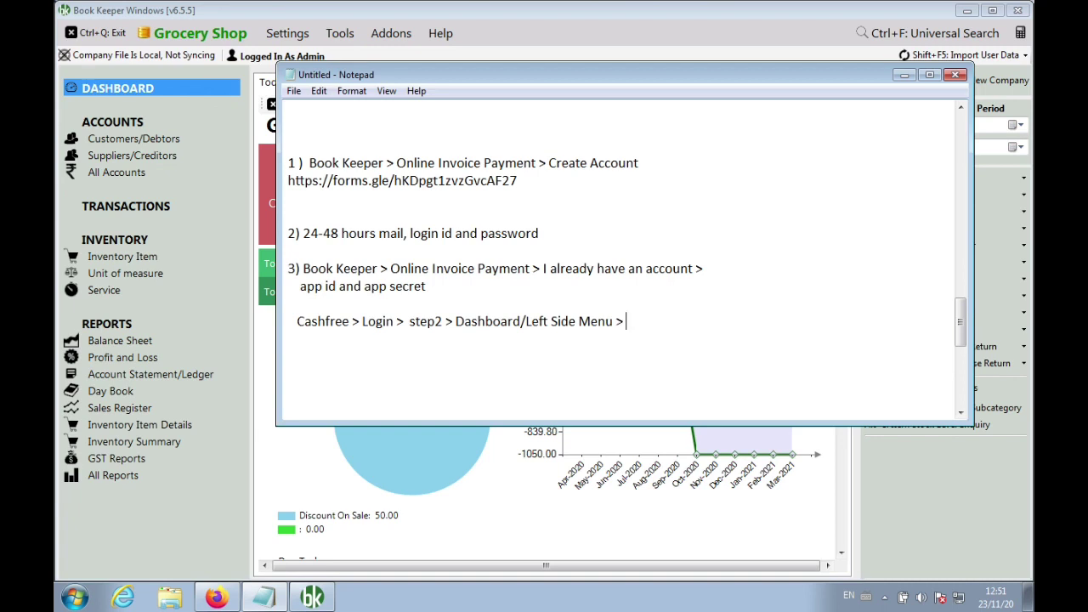
pyautogui.write(' Credeia')
pyautogui.press('BackSpace')
pyautogui.press('BackSpace')
pyautogui.write('ntials > password ')
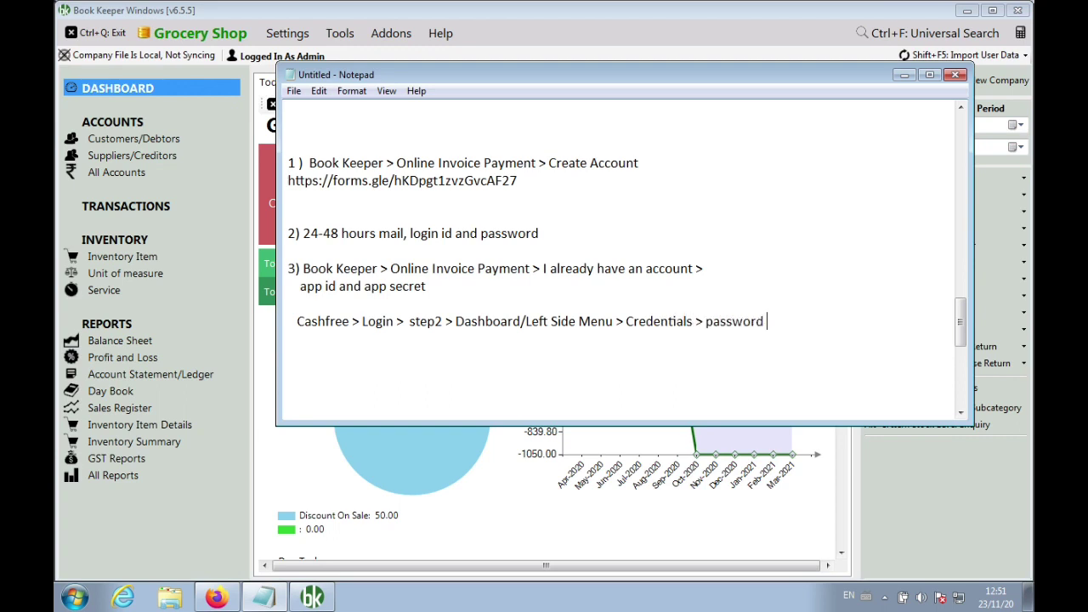
pyautogui.write('> id and secret')
# Move the Book Keeper lines below the Cashfree credentials line, add 'Enter', then close Book Keeper's Today tab
pyautogui.click(549, 312)
pyautogui.press('Right')
pyautogui.press('Right')
pyautogui.hotkey('shift', 'Down')
pyautogui.hotkey('shift', 'Down')
pyautogui.hotkey('ctrl', 'c')
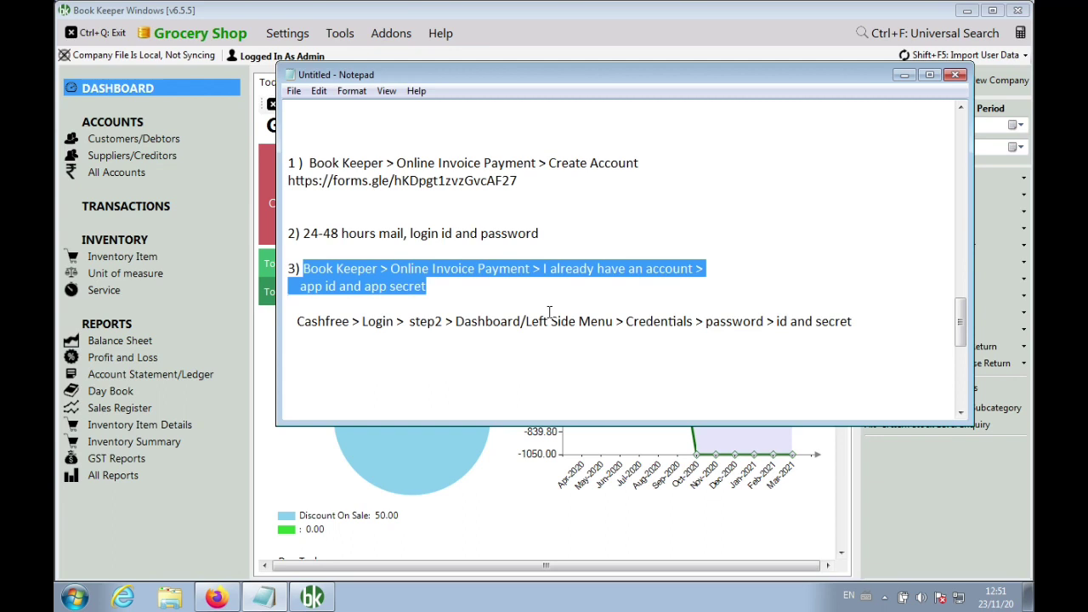
pyautogui.press('Delete')
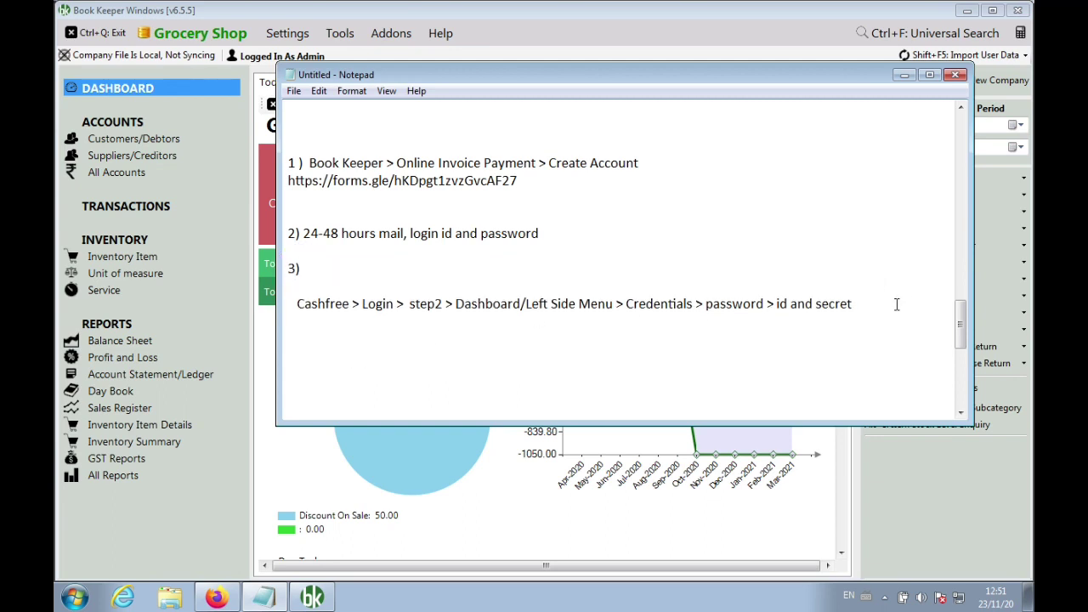
pyautogui.press('Return')
pyautogui.press('Return')
pyautogui.hotkey('ctrl', 'v')
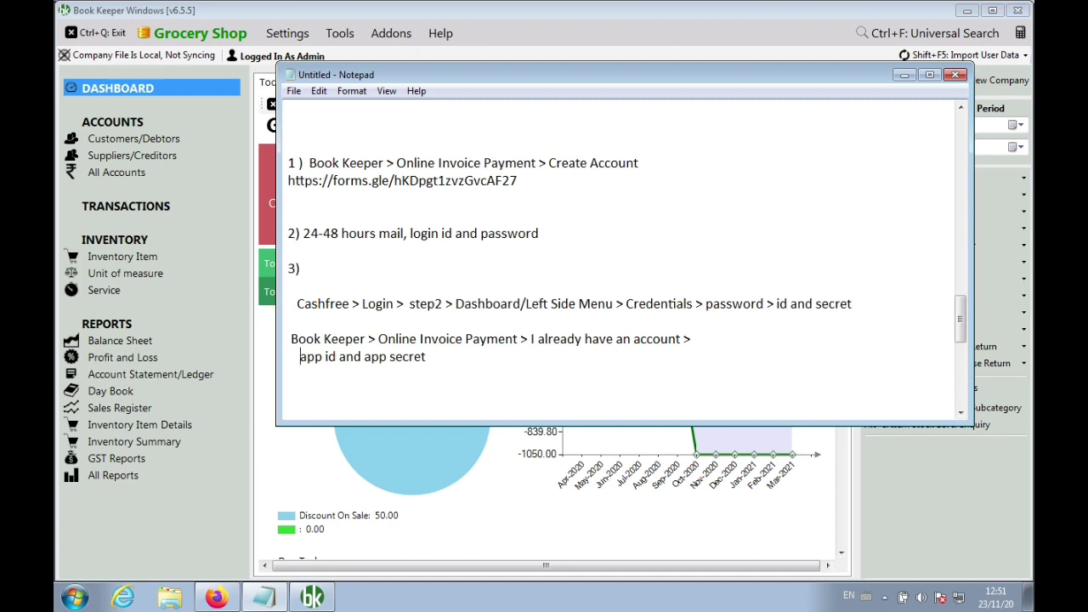
pyautogui.write('Enter')
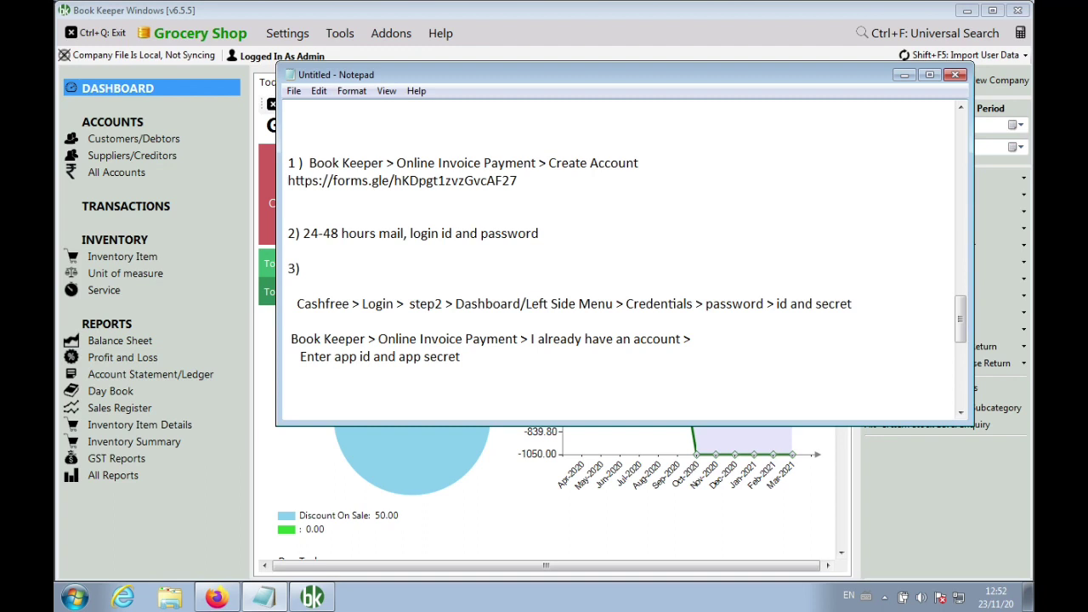
pyautogui.click(536, 496)
pyautogui.click(289, 106)
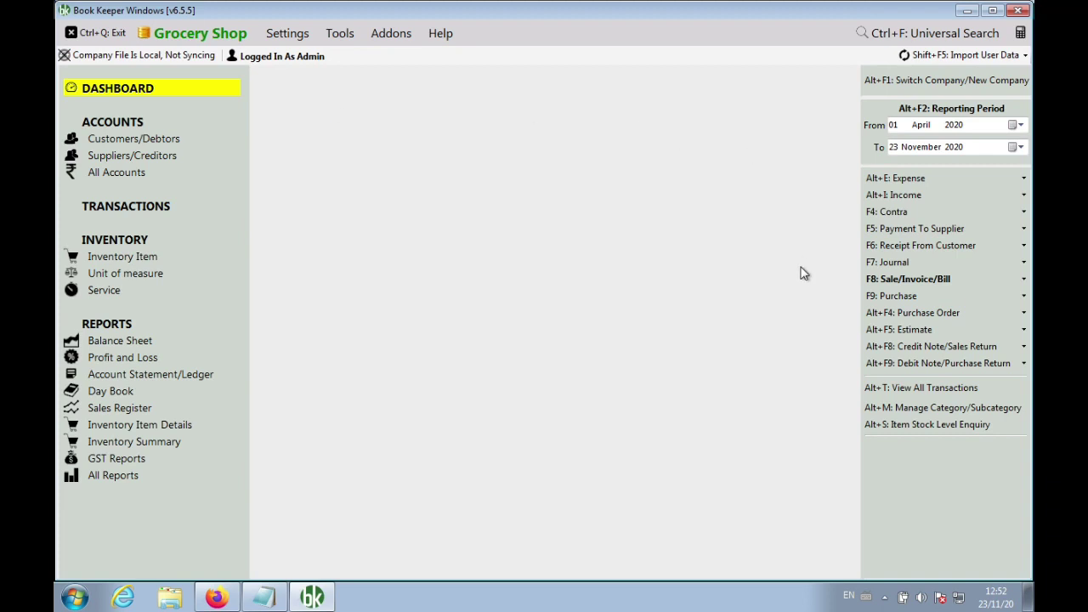
# Start a new sale invoice and replace Cash with the first customer matching 'su'
pyautogui.click(882, 279)
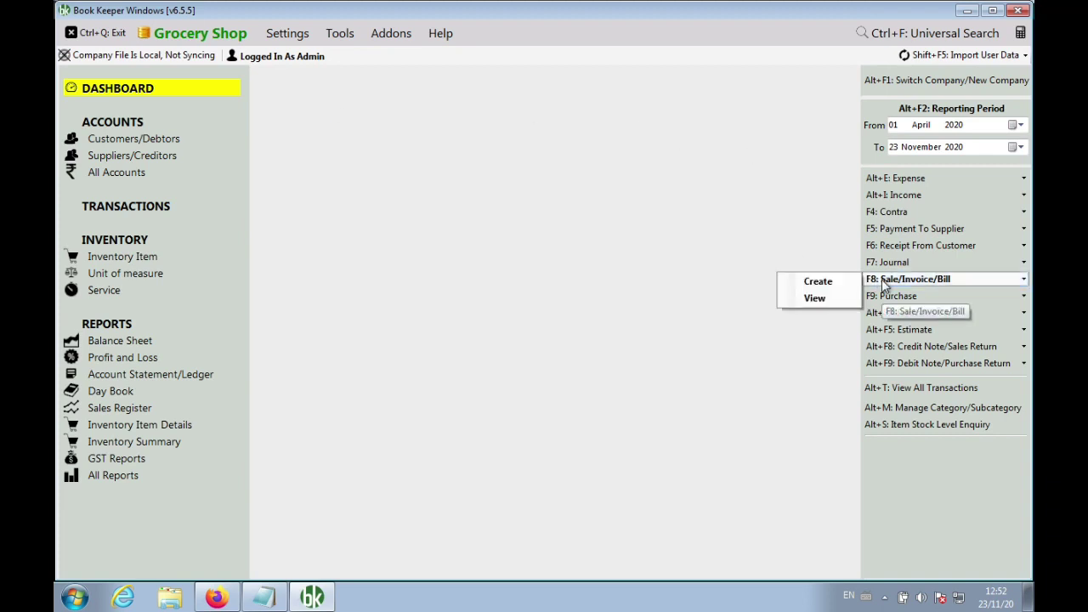
pyautogui.click(824, 289)
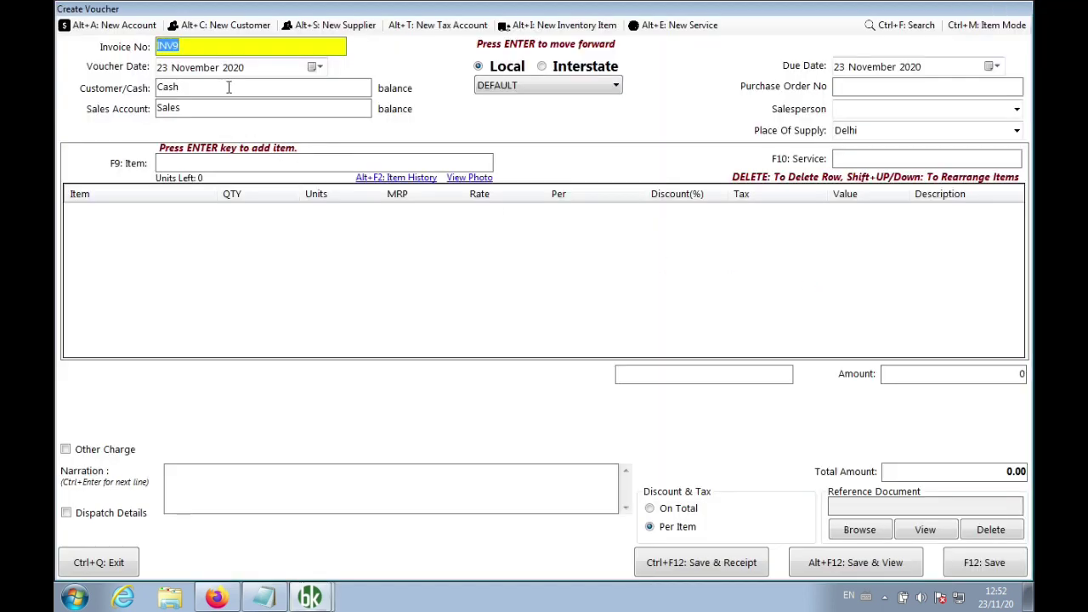
pyautogui.click(227, 86)
pyautogui.press('BackSpace')
pyautogui.press('BackSpace')
pyautogui.press('BackSpace')
pyautogui.press('BackSpace')
pyautogui.write('su')
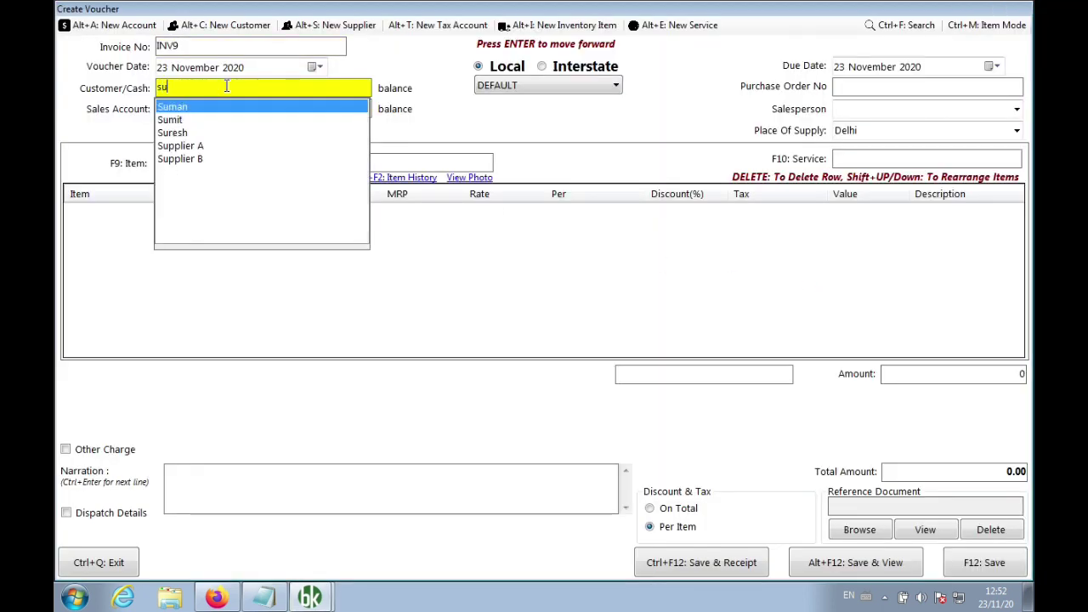
pyautogui.press('Down')
pyautogui.press('Down')
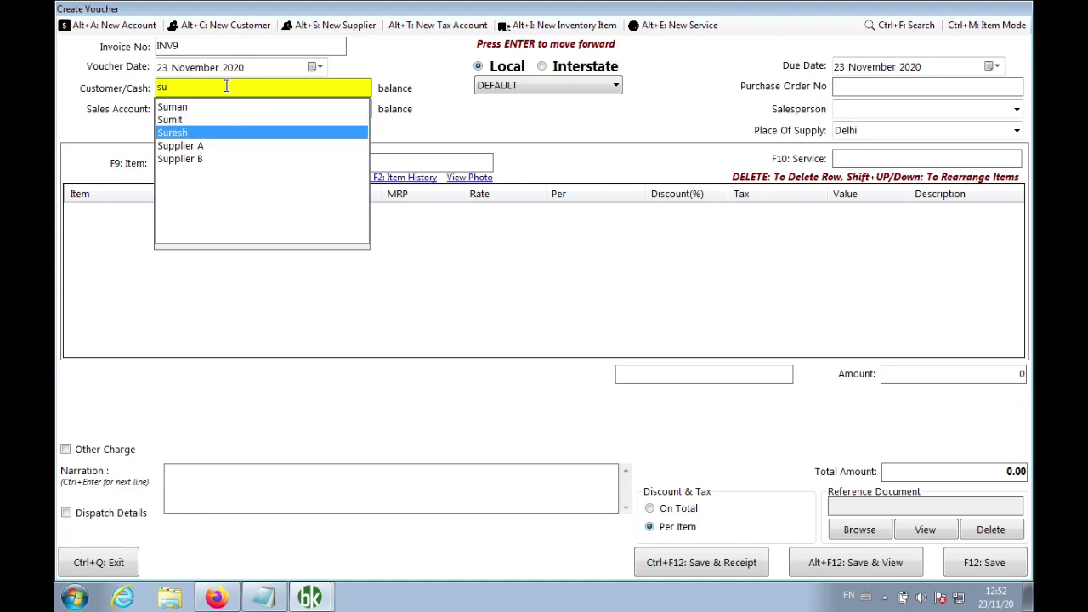
pyautogui.press('Up')
pyautogui.press('Up')
pyautogui.press('Return')
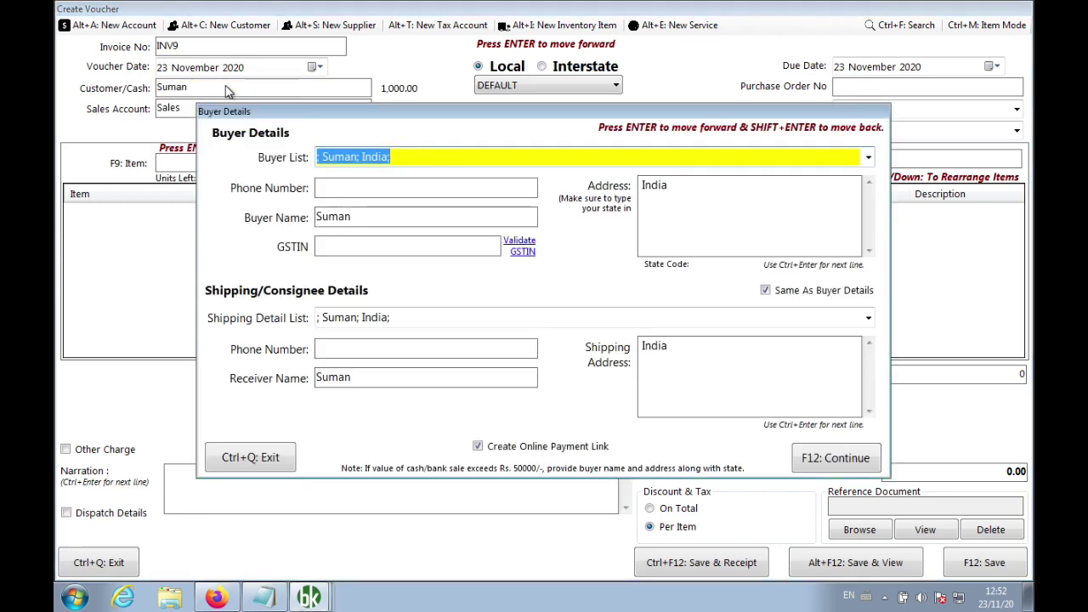
# Enter the buyer's phone number and finish the buyer details, continuing without a state
pyautogui.press('Return')
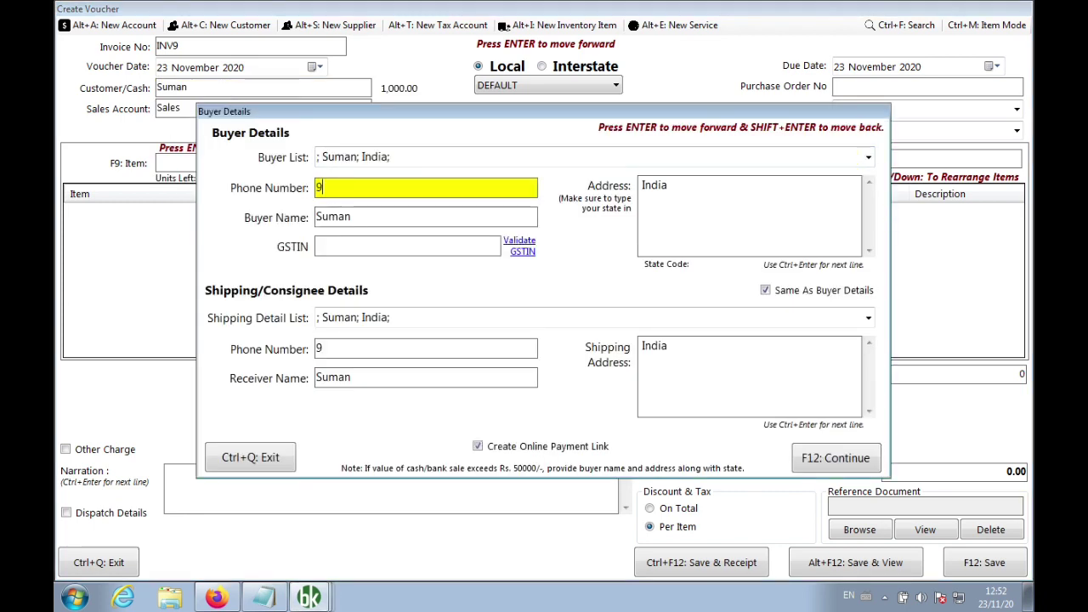
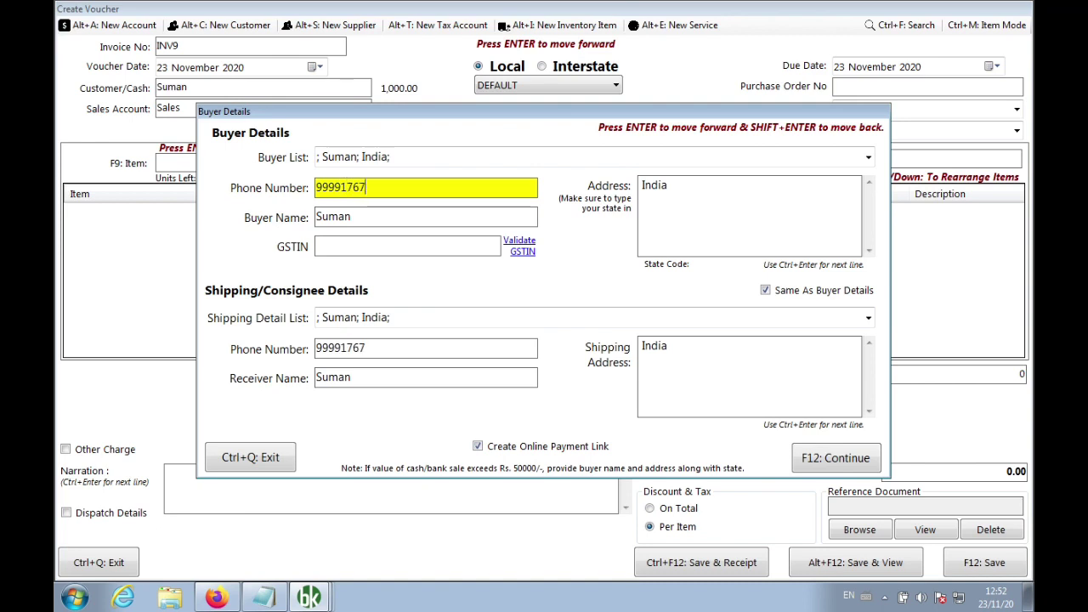
pyautogui.press('Return')
pyautogui.press('Return')
pyautogui.press('Return')
pyautogui.press('Return')
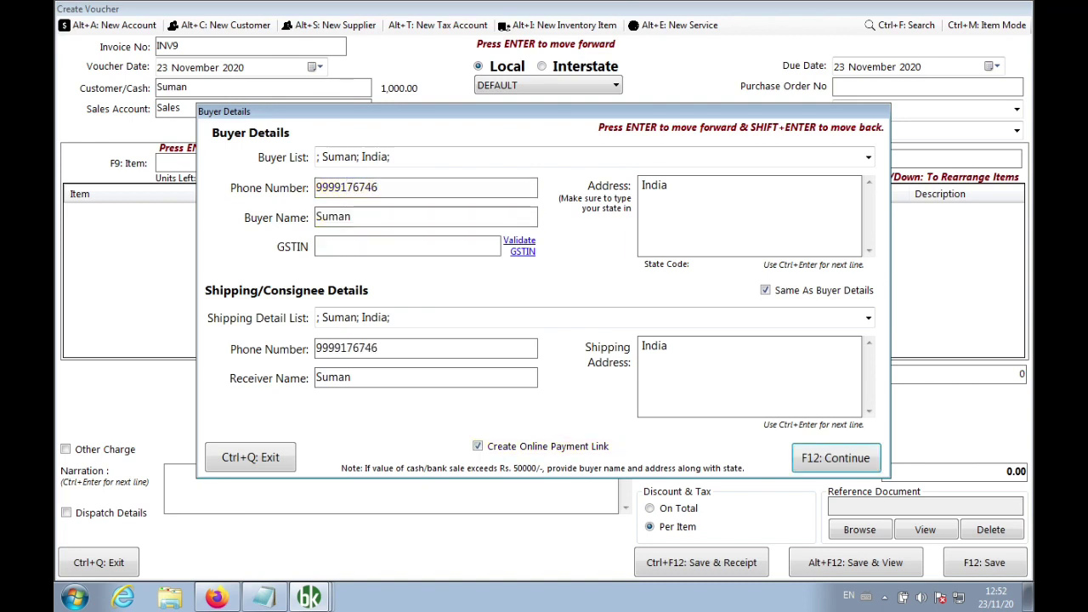
pyautogui.press('Return')
pyautogui.click(609, 393)
pyautogui.press('Return')
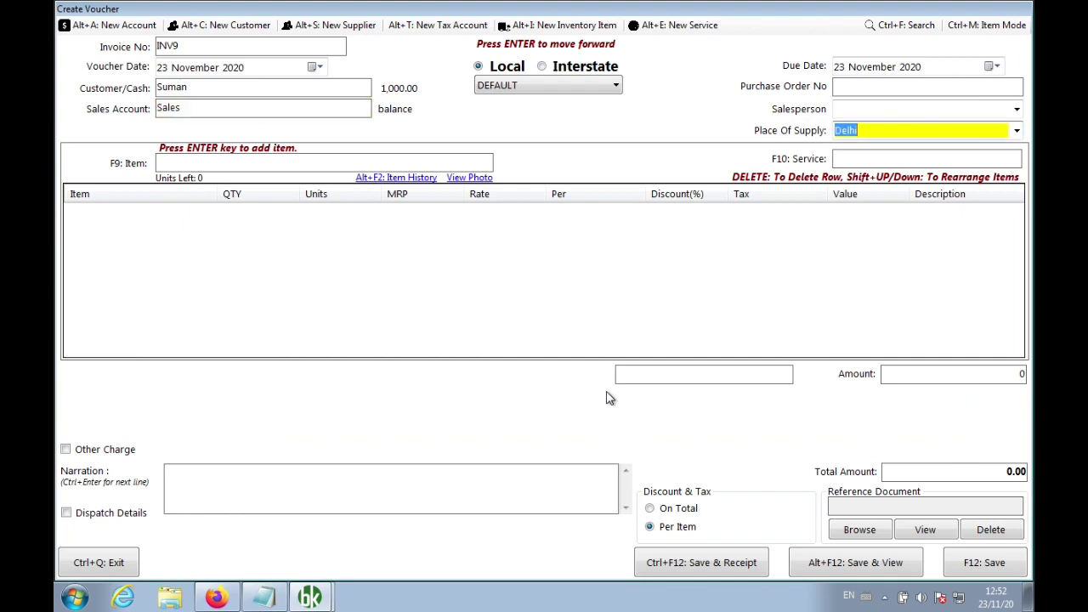
pyautogui.press('Return')
# Add Aashirvad Aata, quantity 1, with GST@5%, then save and view the invoice
pyautogui.write('i')
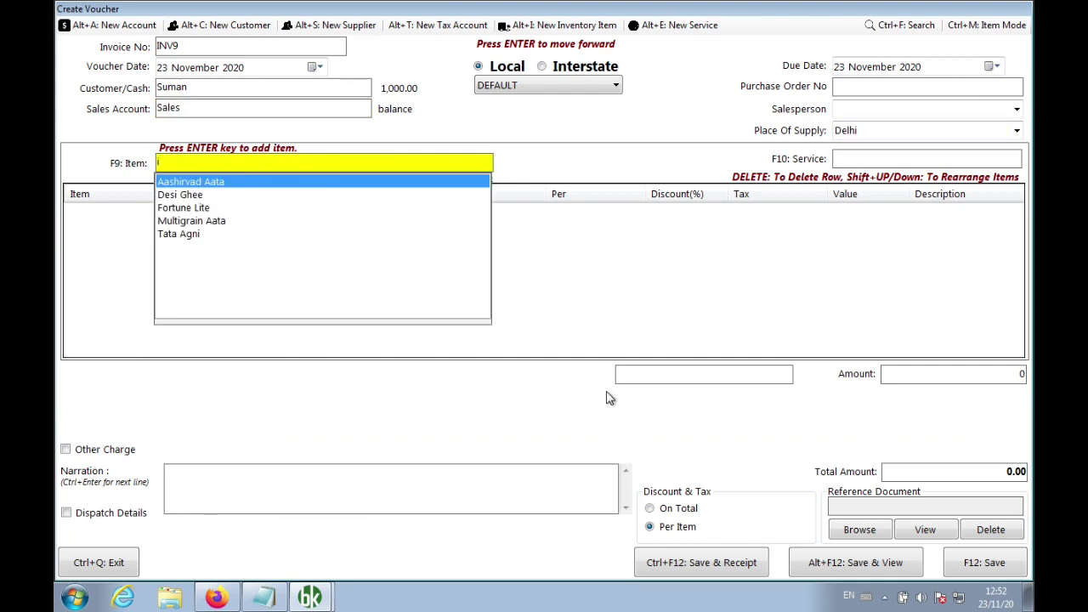
pyautogui.press('Return')
pyautogui.write('1')
pyautogui.press('Return')
pyautogui.press('Return')
pyautogui.press('Return')
pyautogui.press('Return')
pyautogui.press('Return')
pyautogui.press('Return')
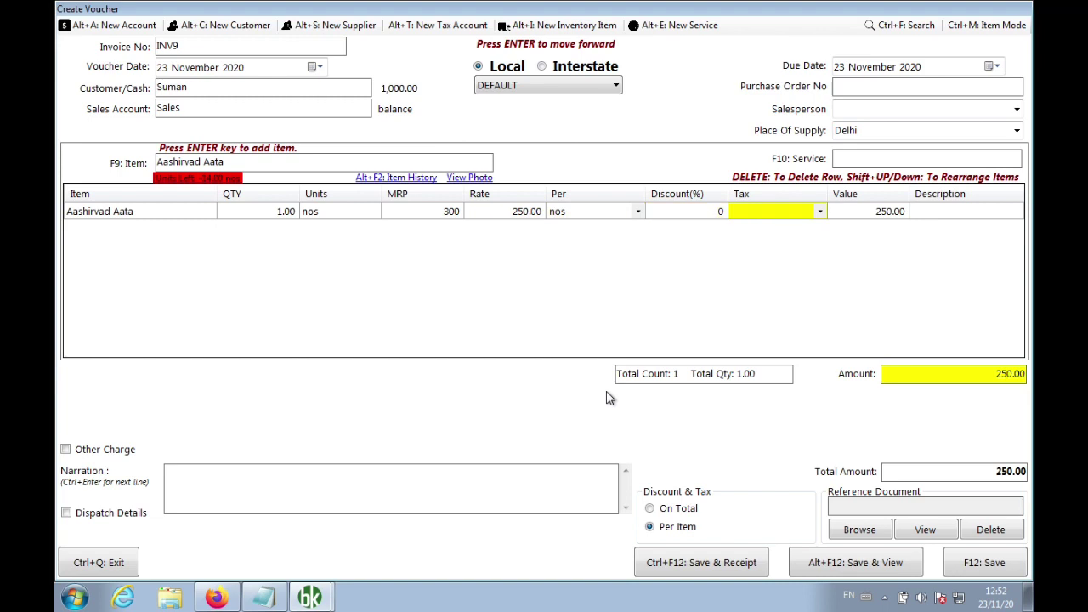
pyautogui.press('g')
pyautogui.press('Return')
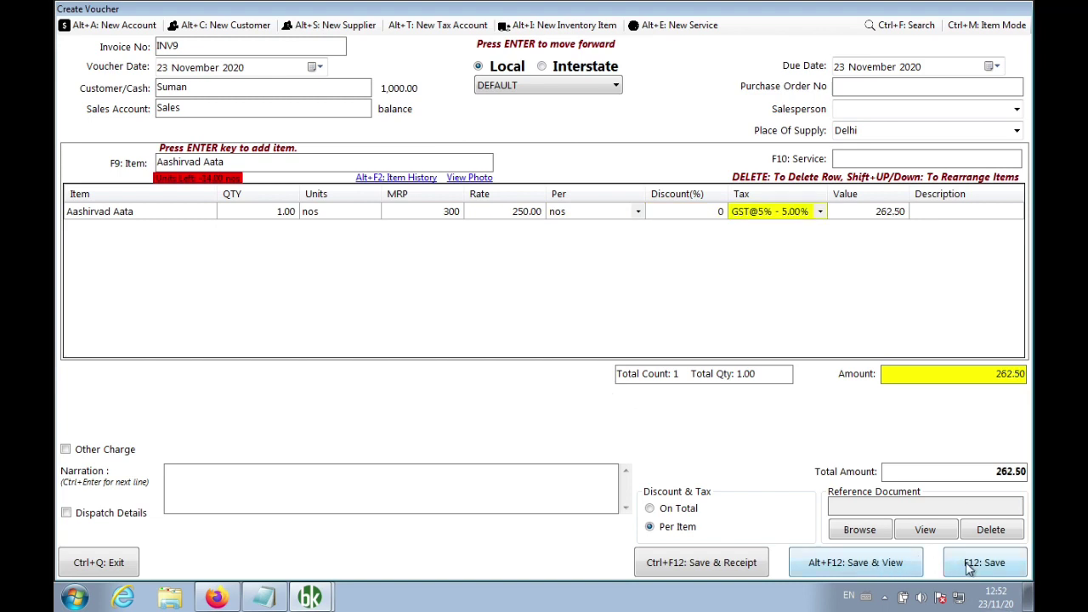
pyautogui.click(886, 562)
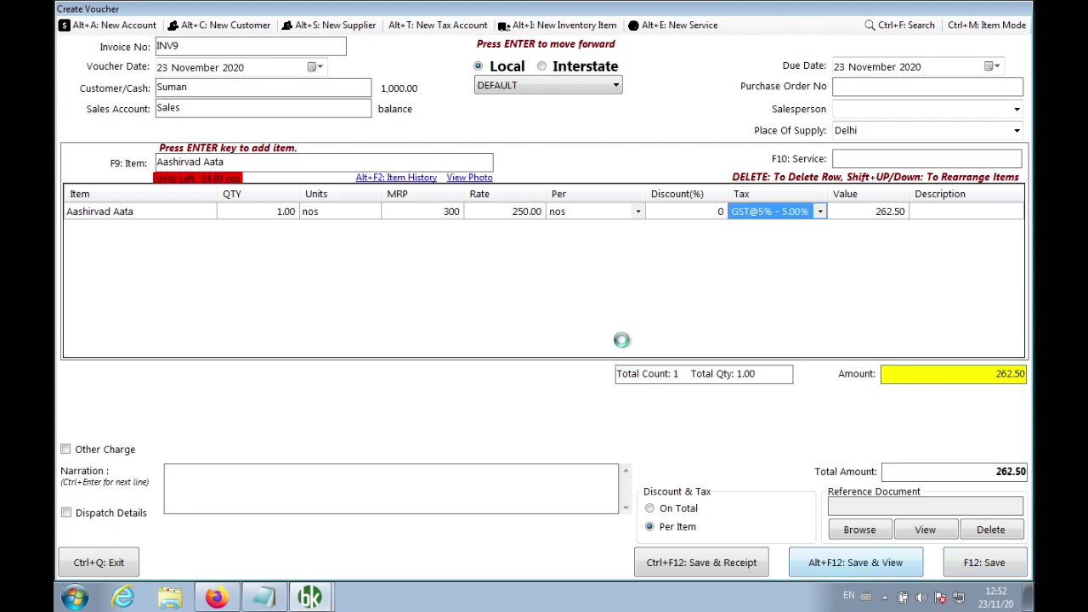
pyautogui.click(580, 350)
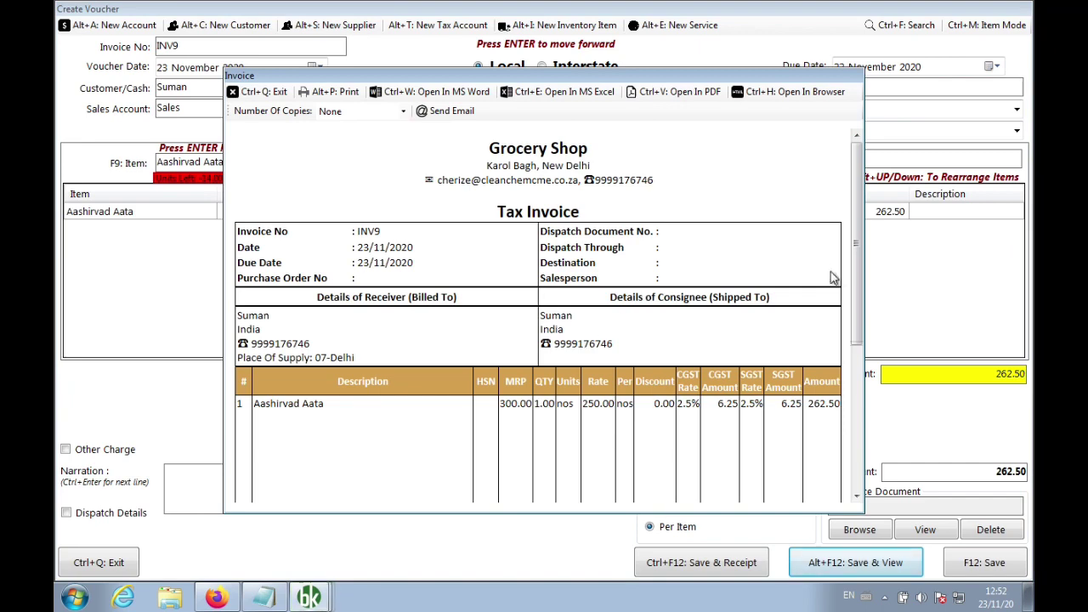
# Scroll the INV9 preview down to the payment QR code, raise the window, and export as PDF
pyautogui.moveTo(857, 276); pyautogui.dragTo(860, 457)
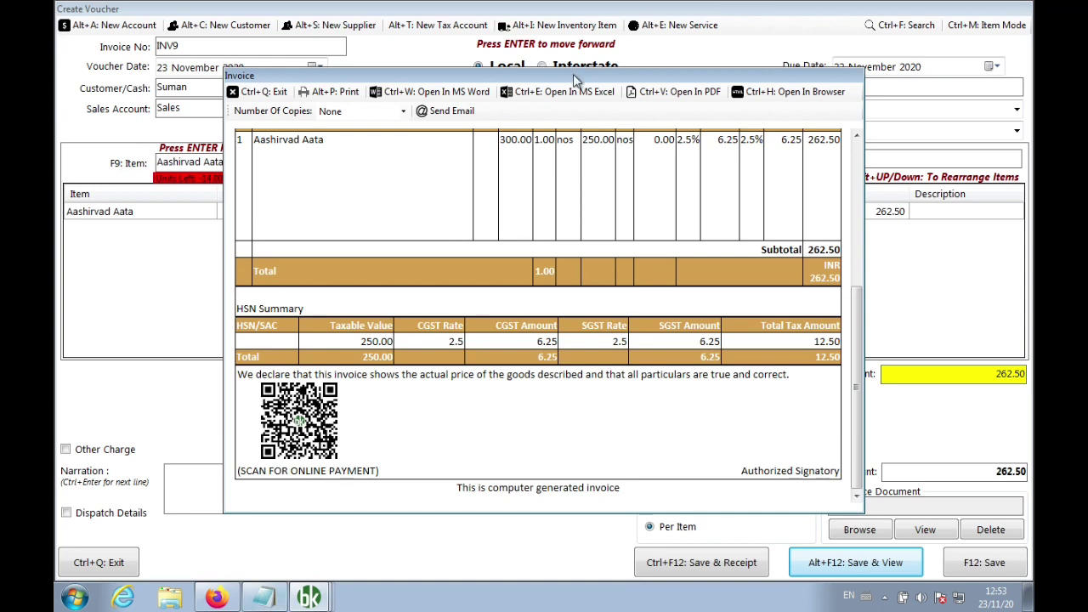
pyautogui.moveTo(577, 79); pyautogui.dragTo(588, 44)
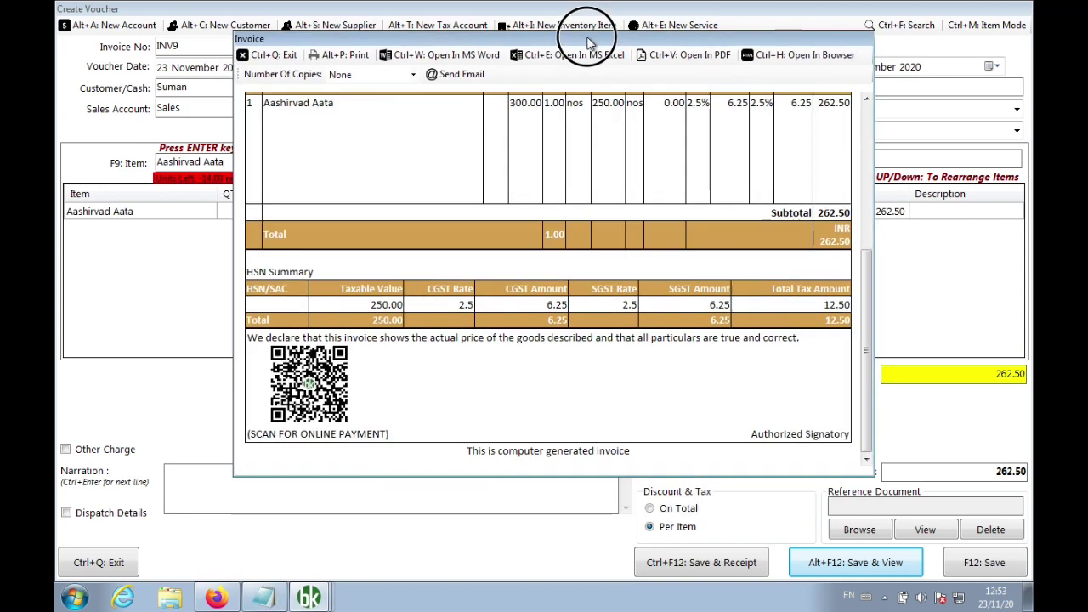
pyautogui.click(695, 64)
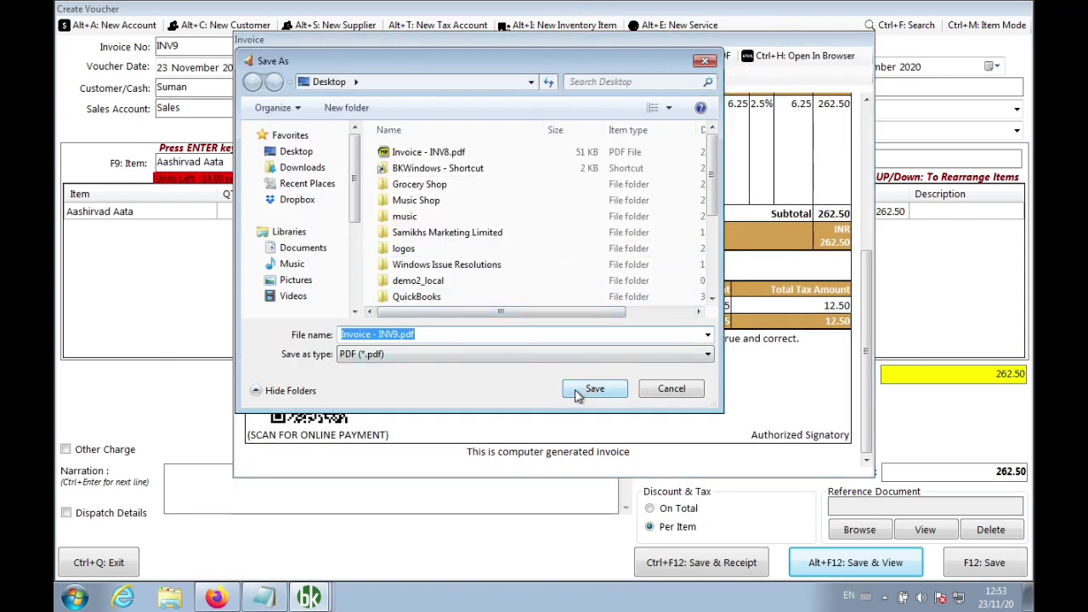
# Save Invoice - INV9.pdf to the Desktop, open it, and zoom in on the totals and QR code
pyautogui.click(579, 391)
pyautogui.click(555, 357)
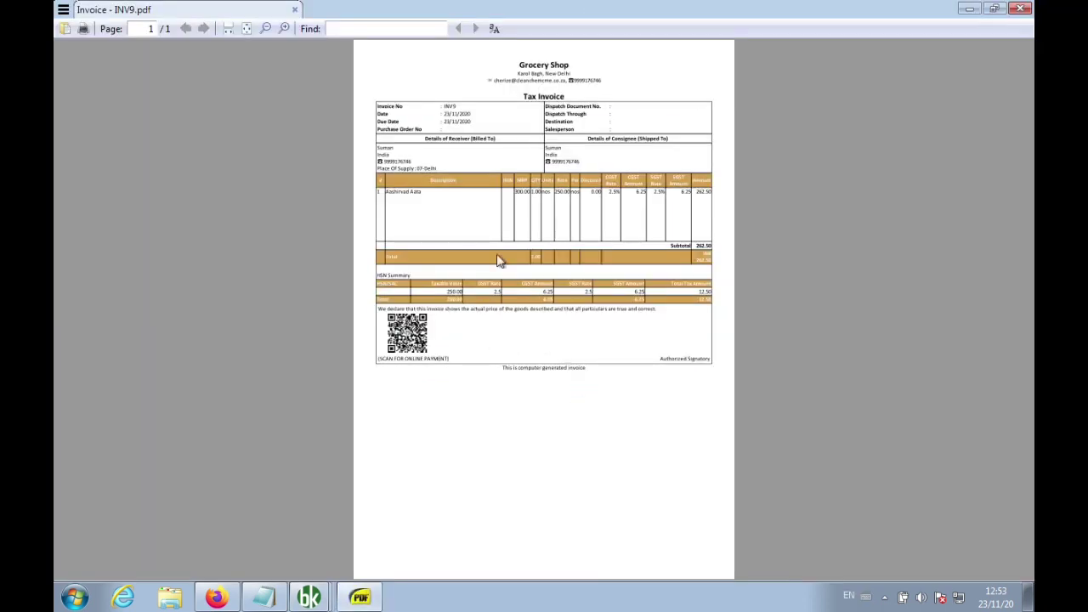
pyautogui.click(284, 29)
pyautogui.click(284, 28)
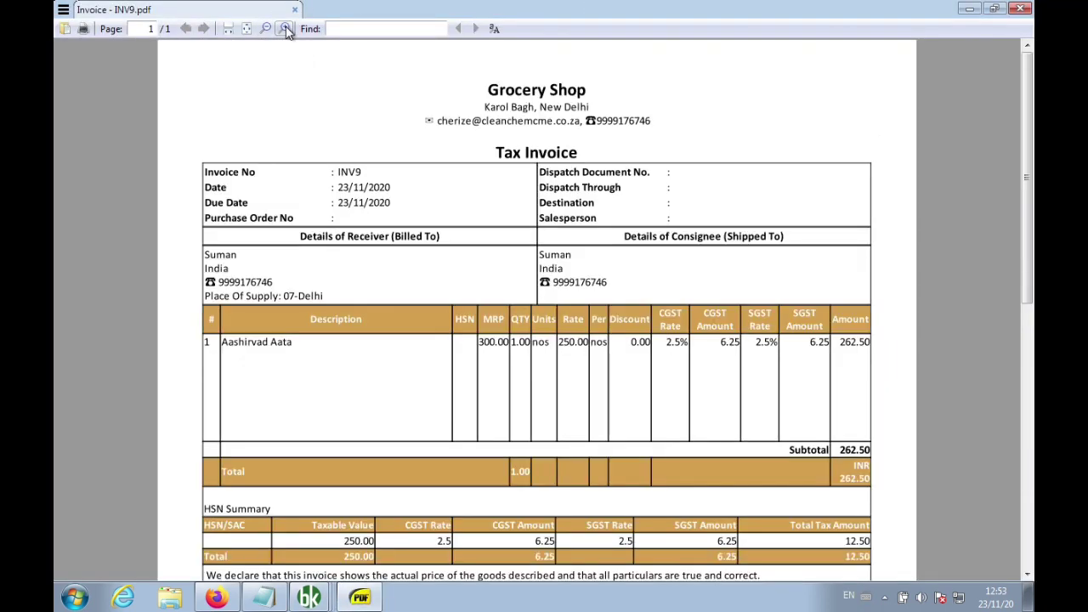
pyautogui.moveTo(1027, 161); pyautogui.dragTo(1028, 338)
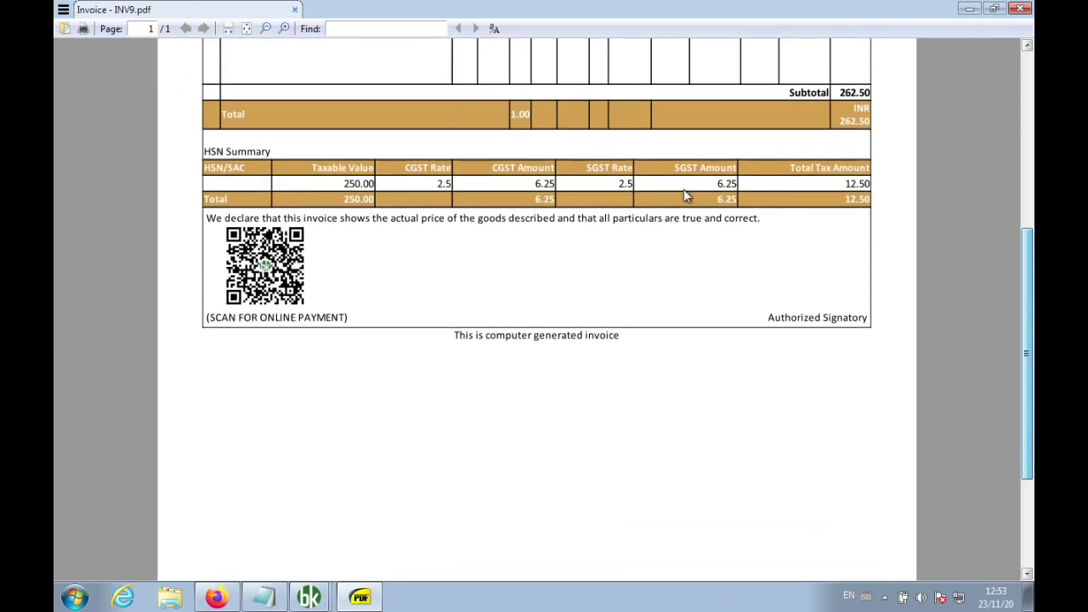
pyautogui.click(286, 29)
pyautogui.click(286, 28)
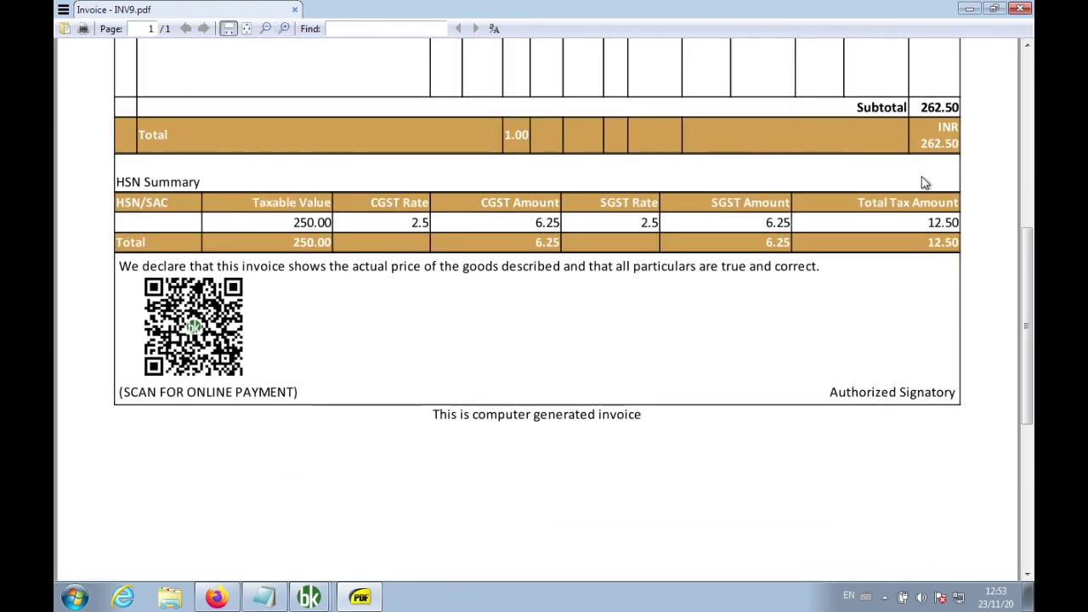
pyautogui.scroll(-1, 1028, 298)
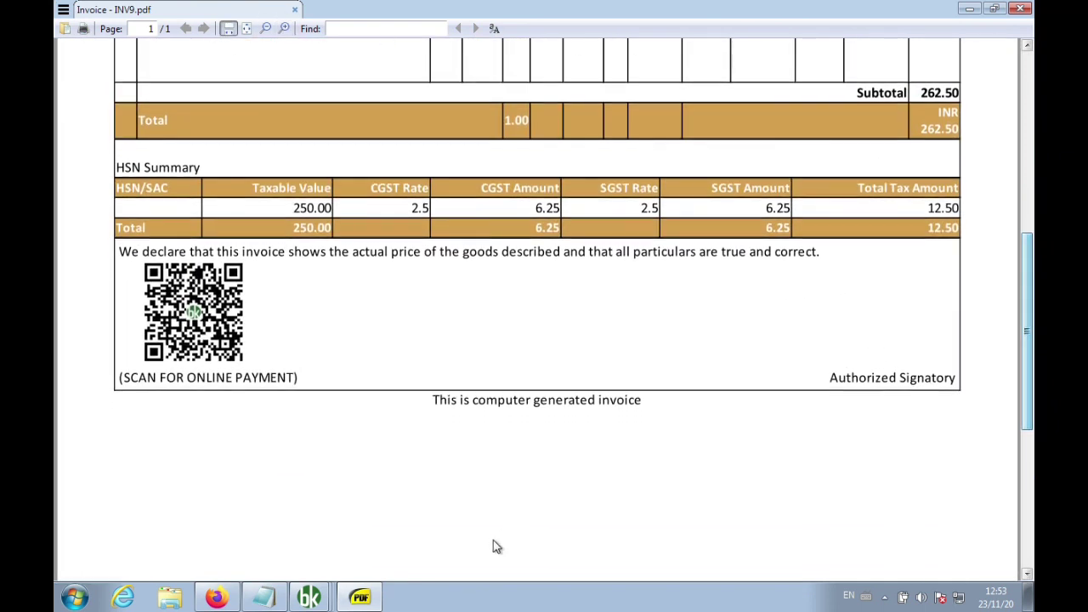
# Note 'How to receive the payment or how customer will pay ?' in Notepad, then hide Notepad
pyautogui.click(265, 598)
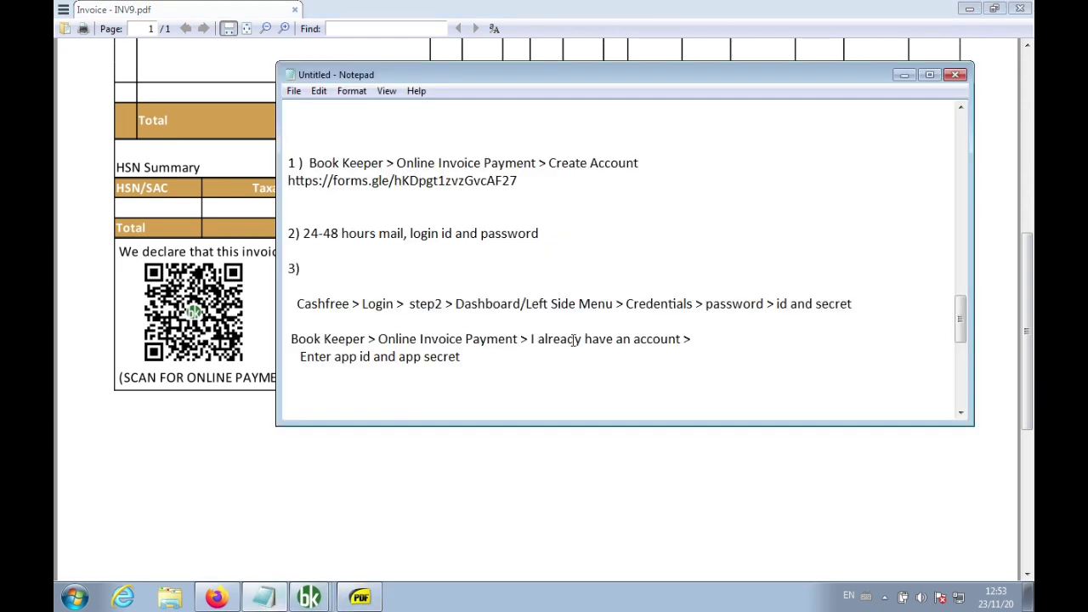
pyautogui.click(569, 375)
pyautogui.press('Return')
pyautogui.press('Return')
pyautogui.press('Return')
pyautogui.press('Return')
pyautogui.press('Return')
pyautogui.press('Return')
pyautogui.press('Return')
pyautogui.press('Return')
pyautogui.press('Return')
pyautogui.press('Return')
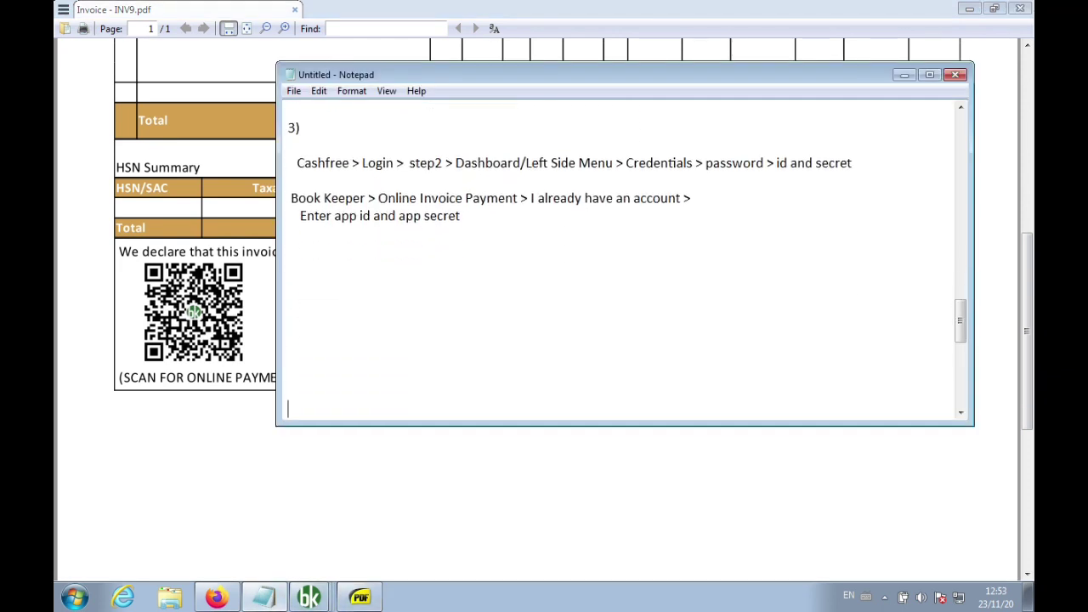
pyautogui.write('How')
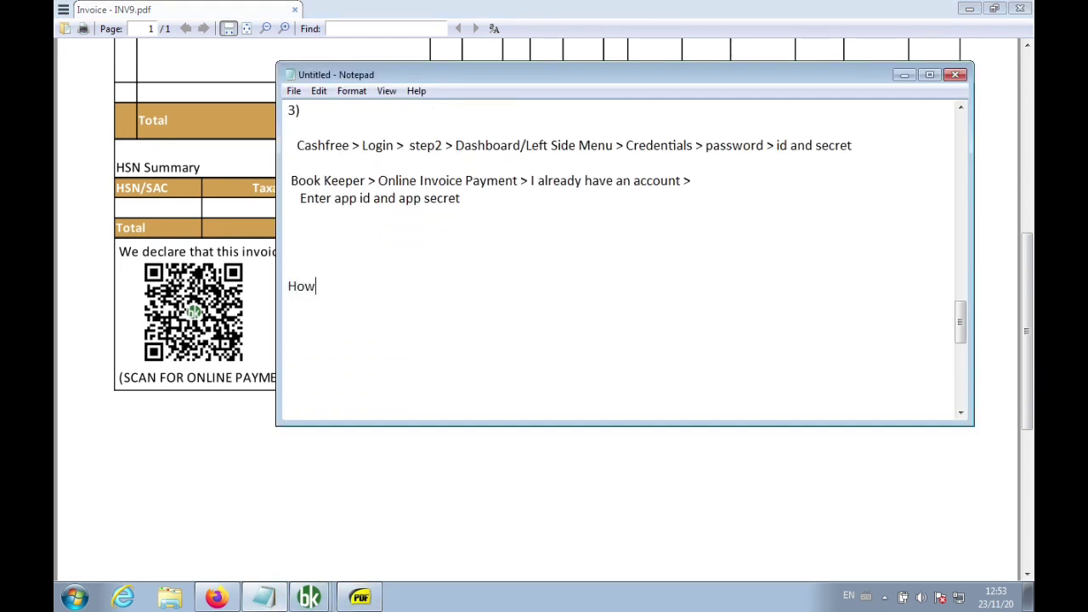
pyautogui.write(' to receive the payment or ')
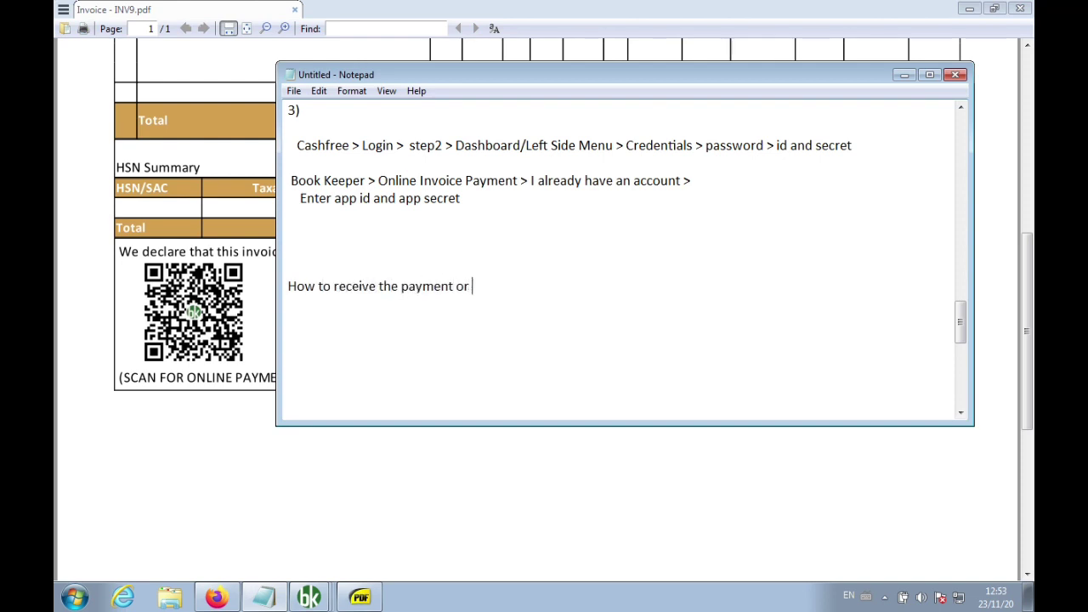
pyautogui.write('how customer will pay ?')
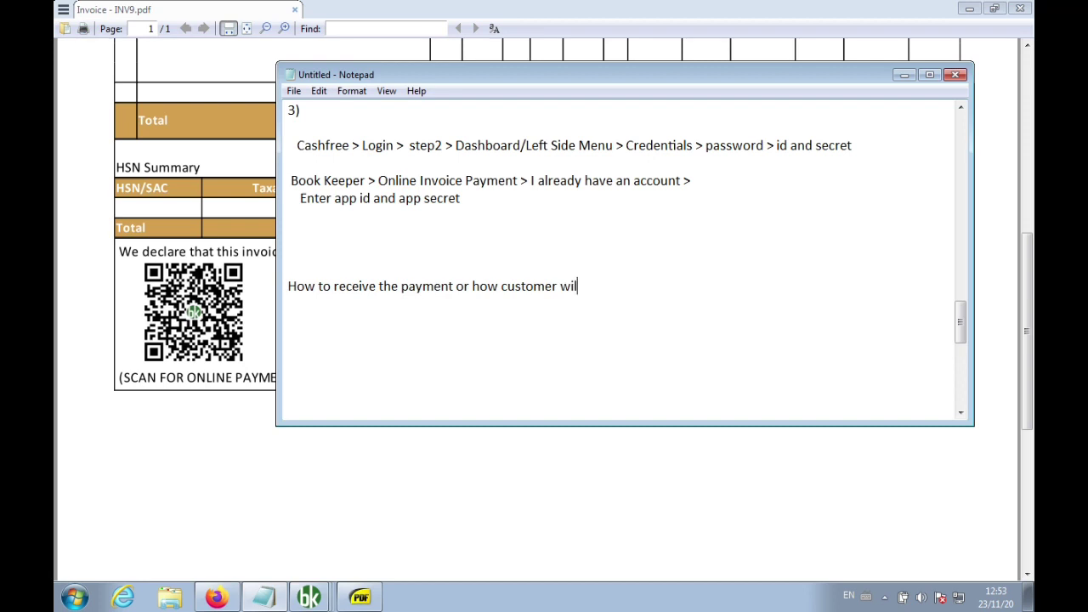
pyautogui.click(685, 29)
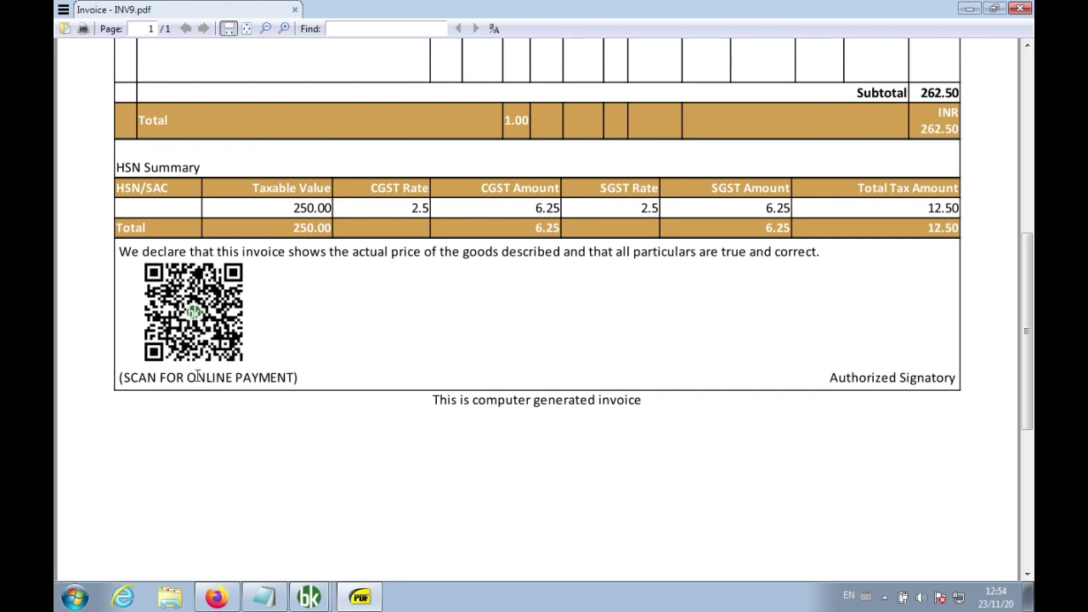
# Open the ₹262.50 Cashfree payment page, browse UPI, wallets, net banking and Paylater, then choose Card
pyautogui.click(183, 361)
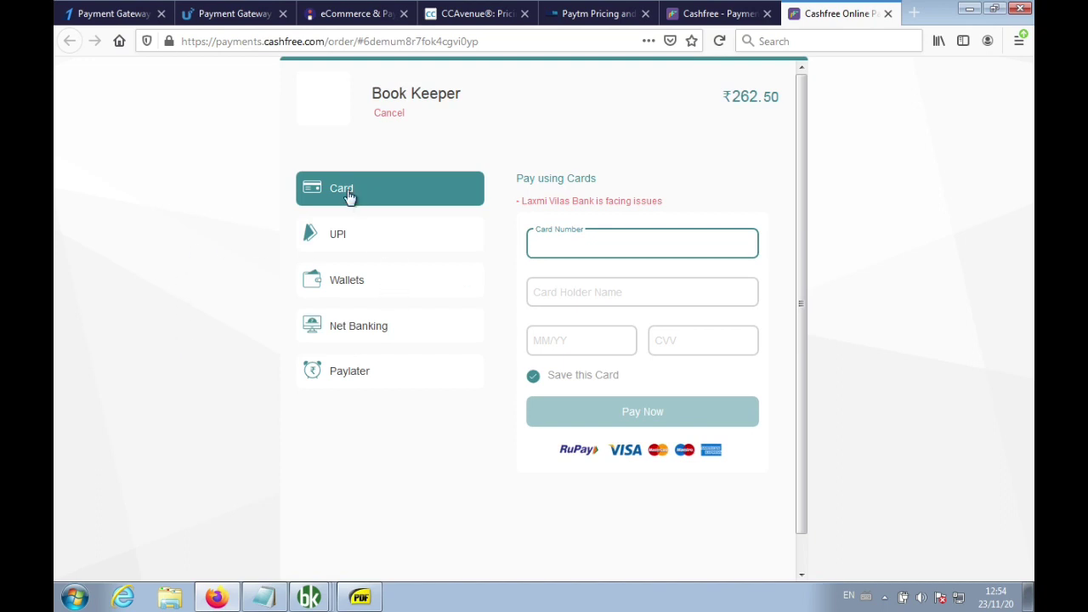
pyautogui.click(345, 239)
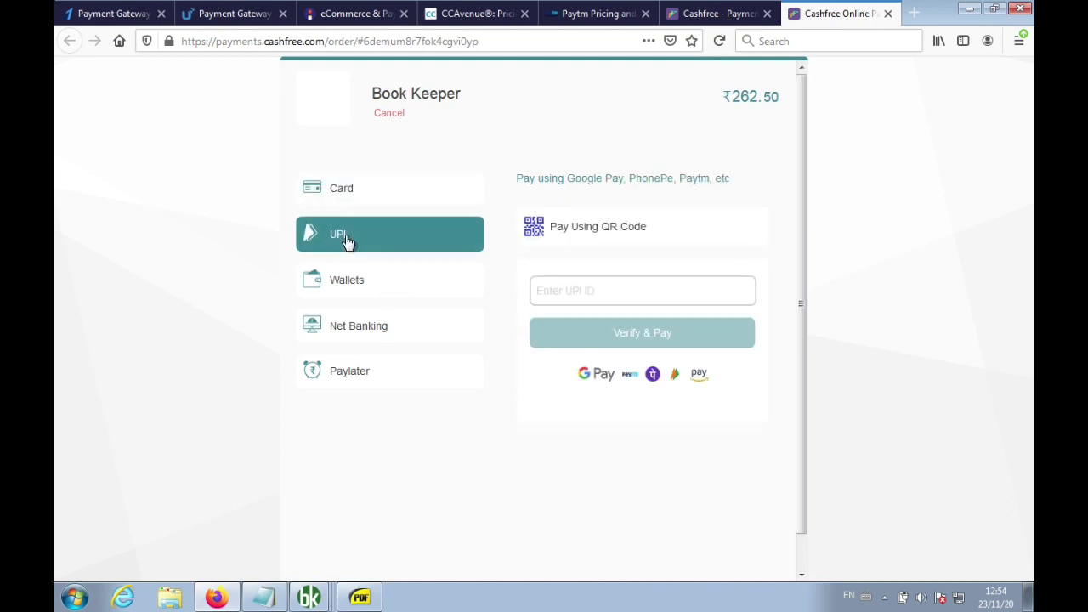
pyautogui.click(397, 292)
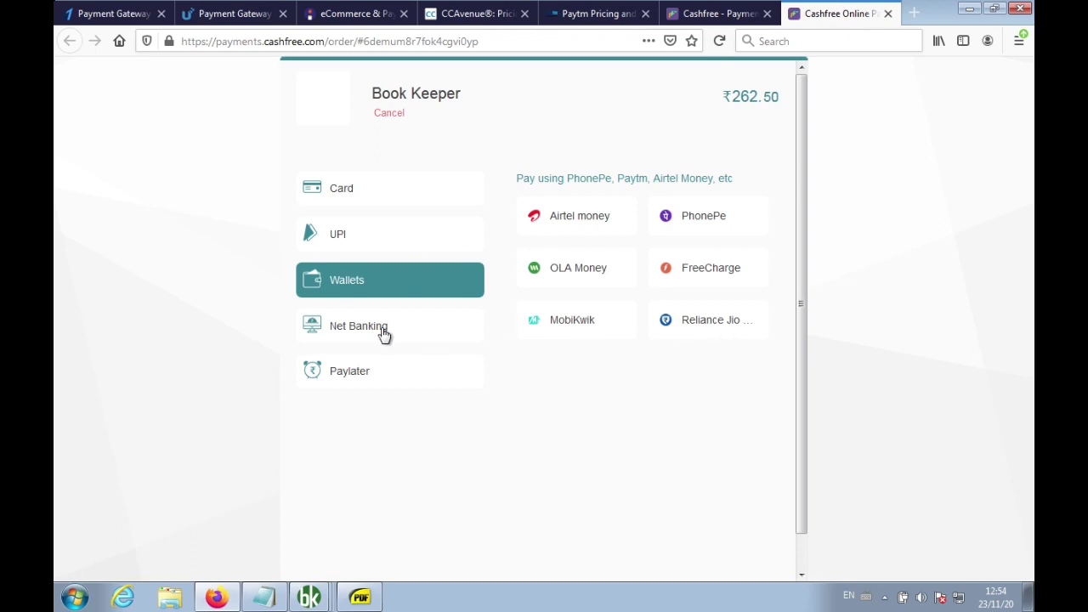
pyautogui.click(359, 341)
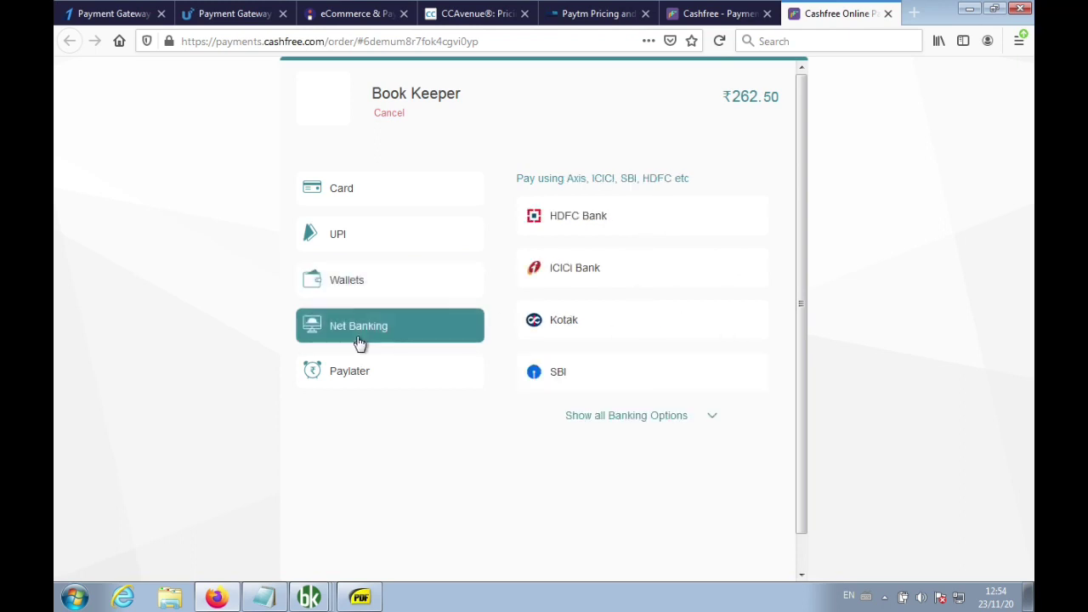
pyautogui.click(669, 422)
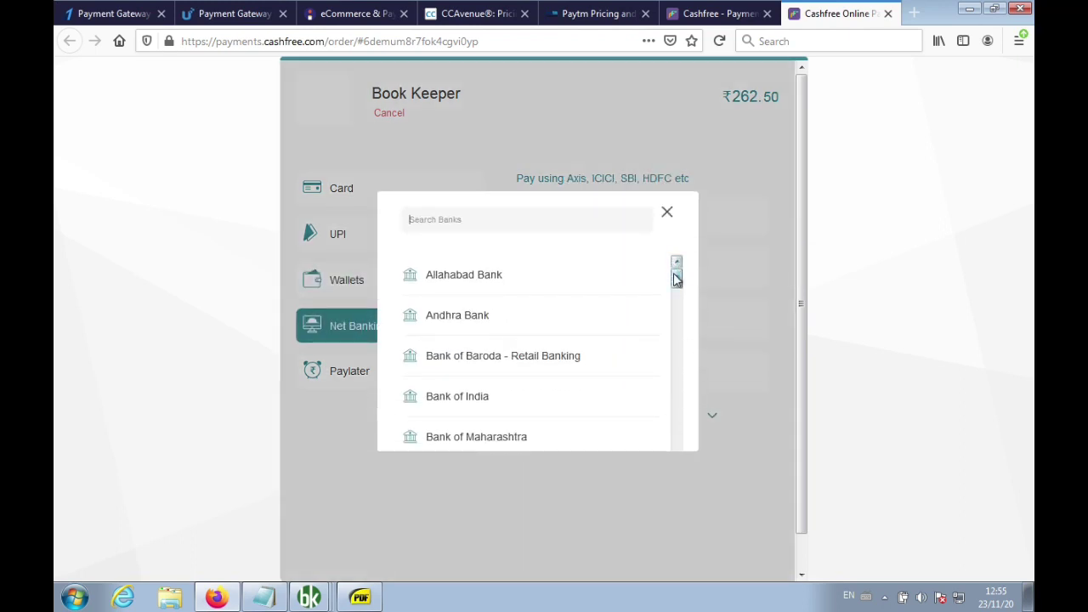
pyautogui.moveTo(676, 281); pyautogui.dragTo(714, 174)
pyautogui.click(668, 211)
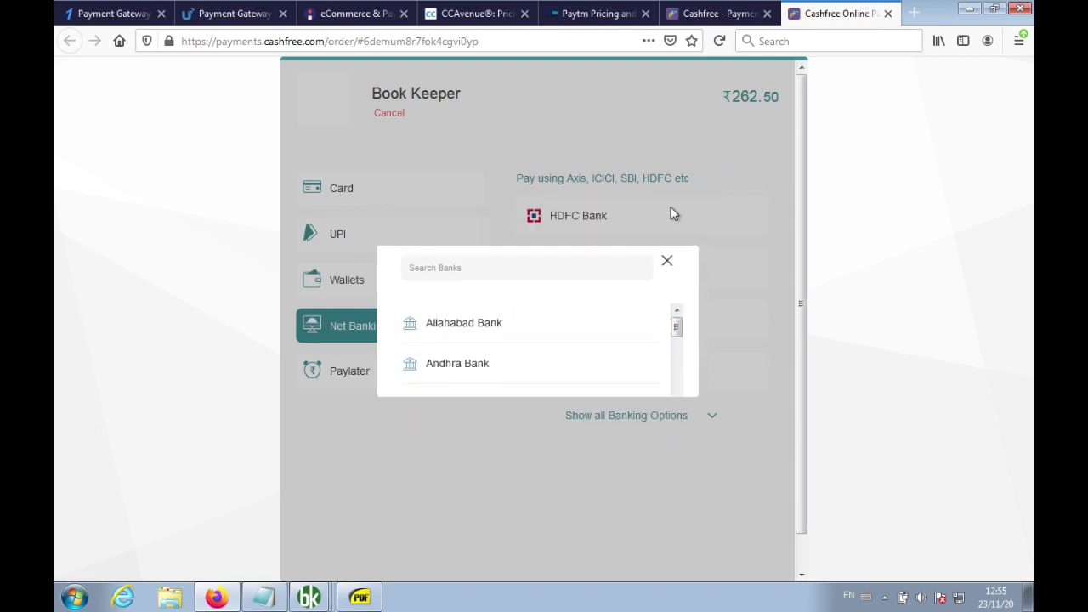
pyautogui.click(352, 388)
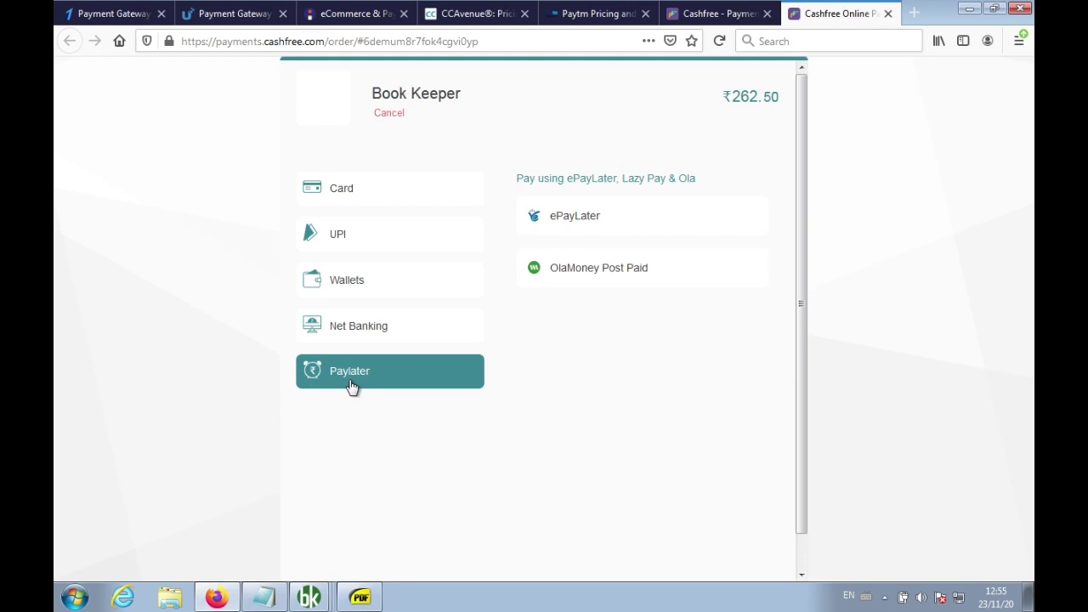
pyautogui.click(364, 188)
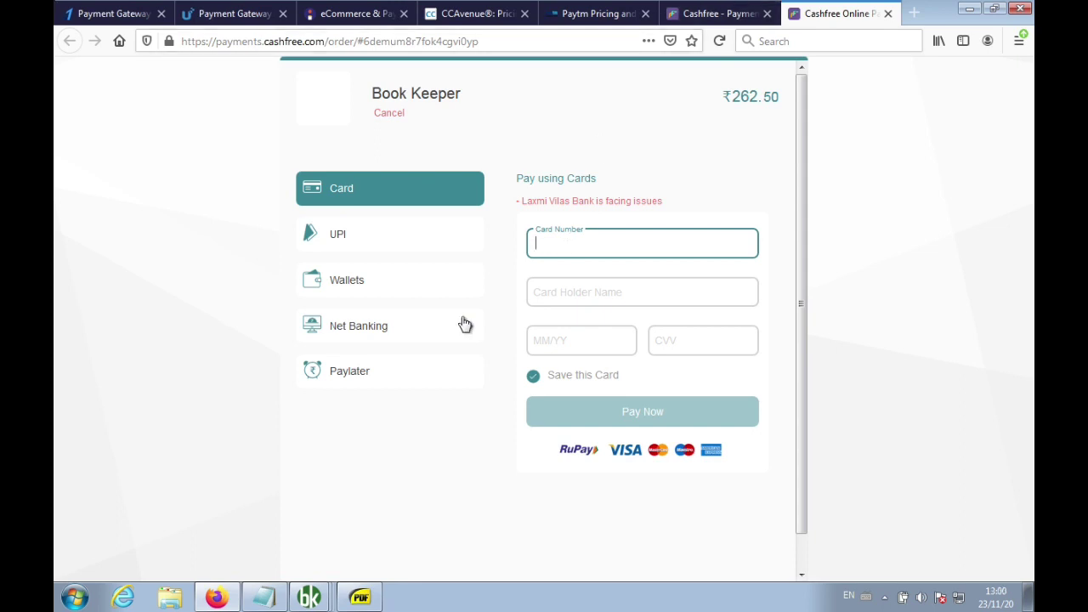
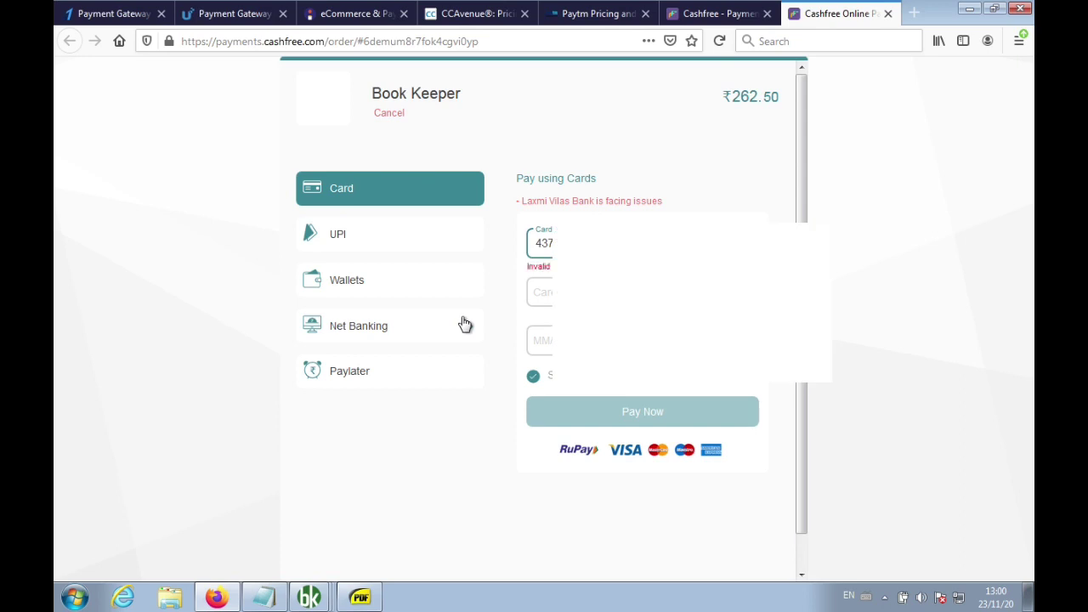
# Enter the card number, holder name and expiry date, untick Save this Card, and pay
pyautogui.press('Tab')
pyautogui.press('Tab')
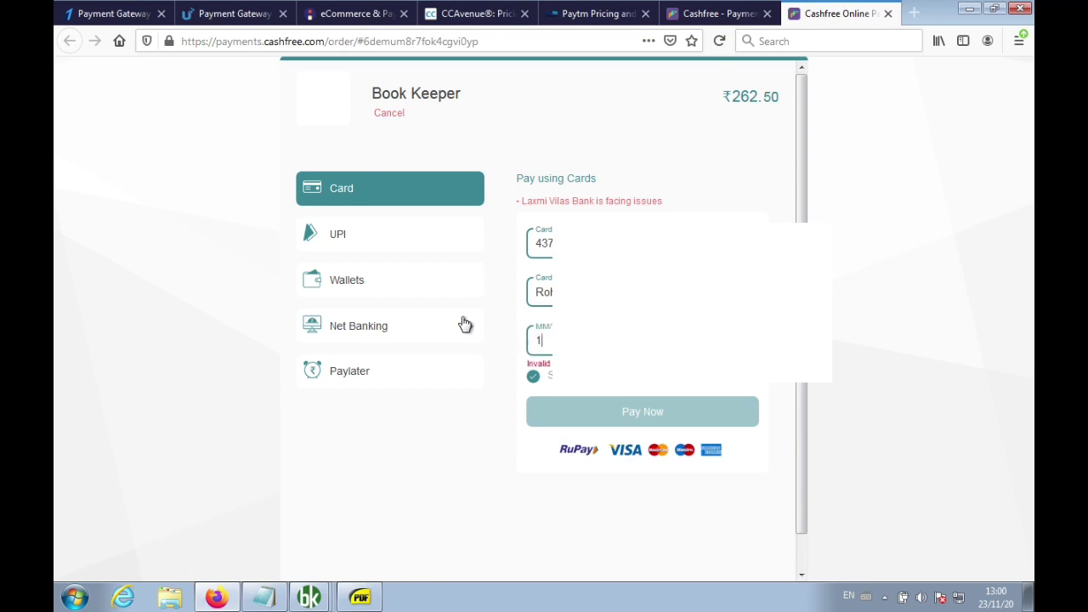
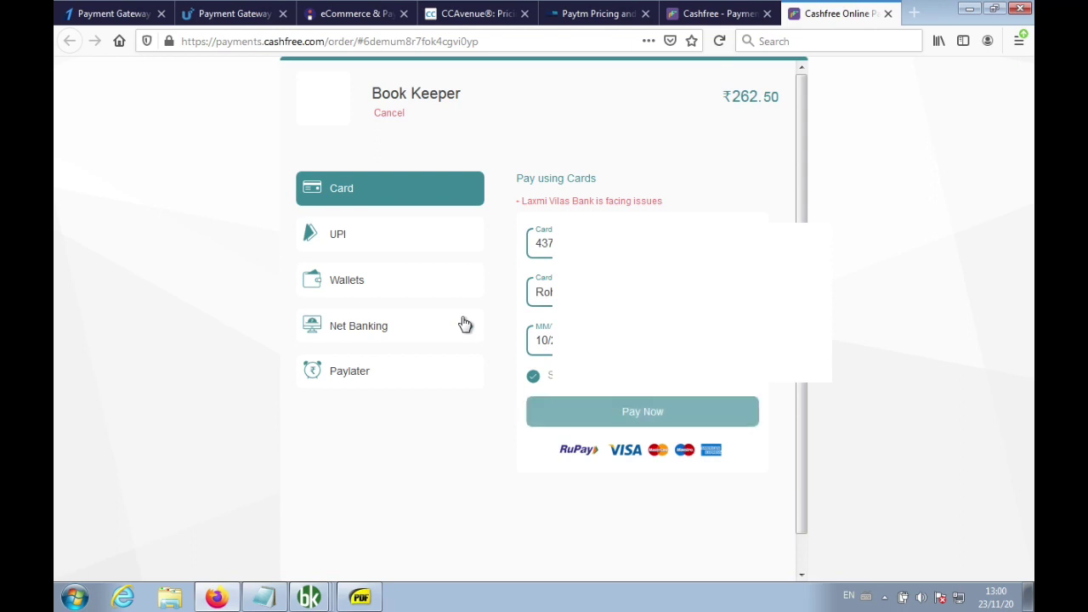
pyautogui.click(533, 378)
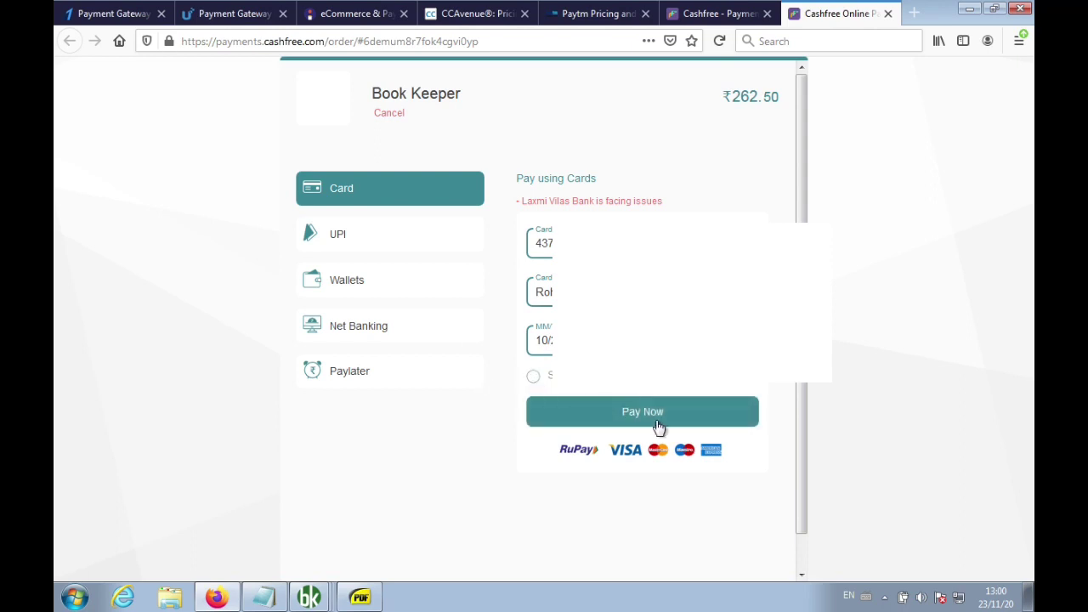
pyautogui.click(651, 415)
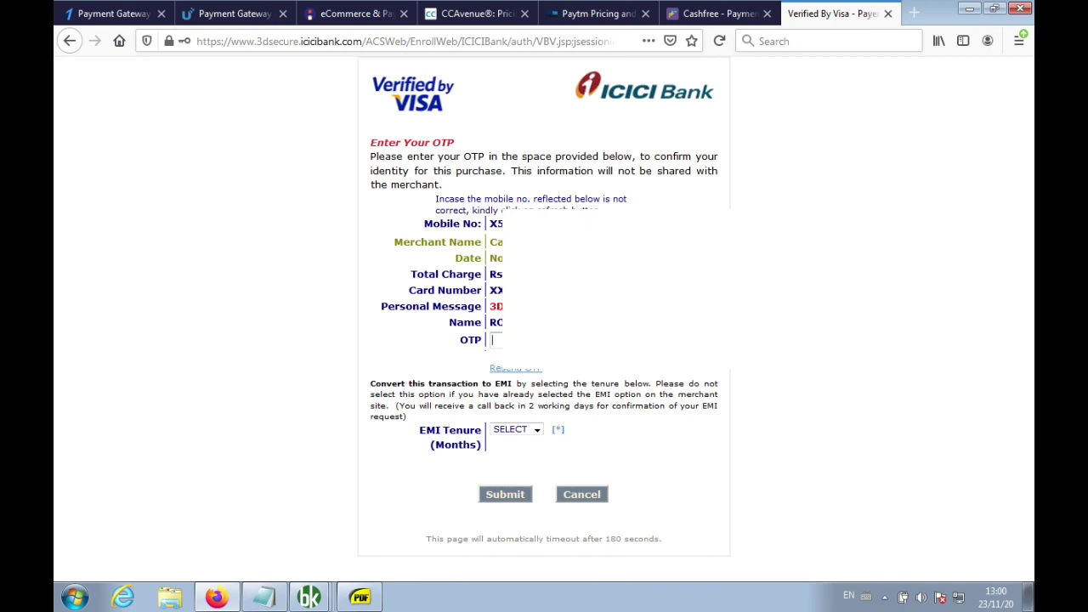
# Submit the bank OTP and decline saving the bank page password
pyautogui.write('••')
pyautogui.click(505, 495)
pyautogui.click(357, 177)
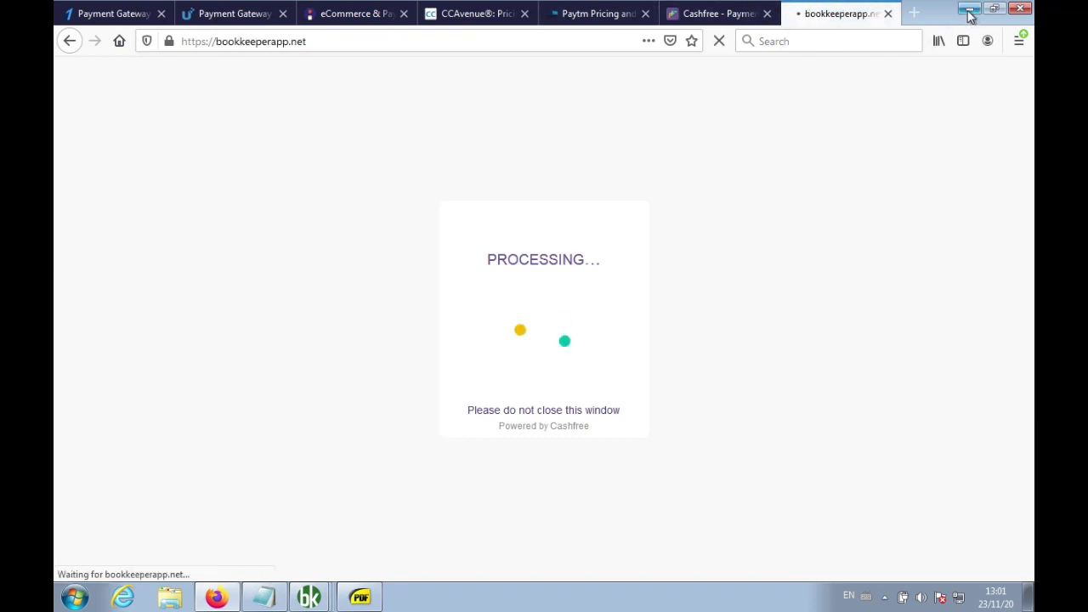
# Minimize Firefox and close the INV9 invoice preview and voucher in Book Keeper
pyautogui.click(969, 12)
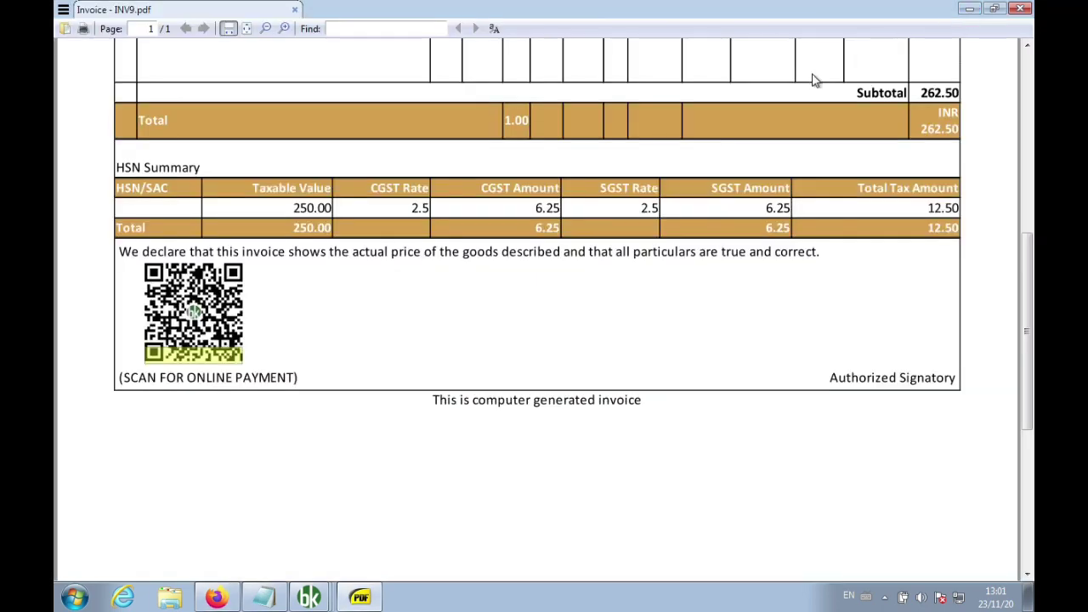
pyautogui.click(310, 598)
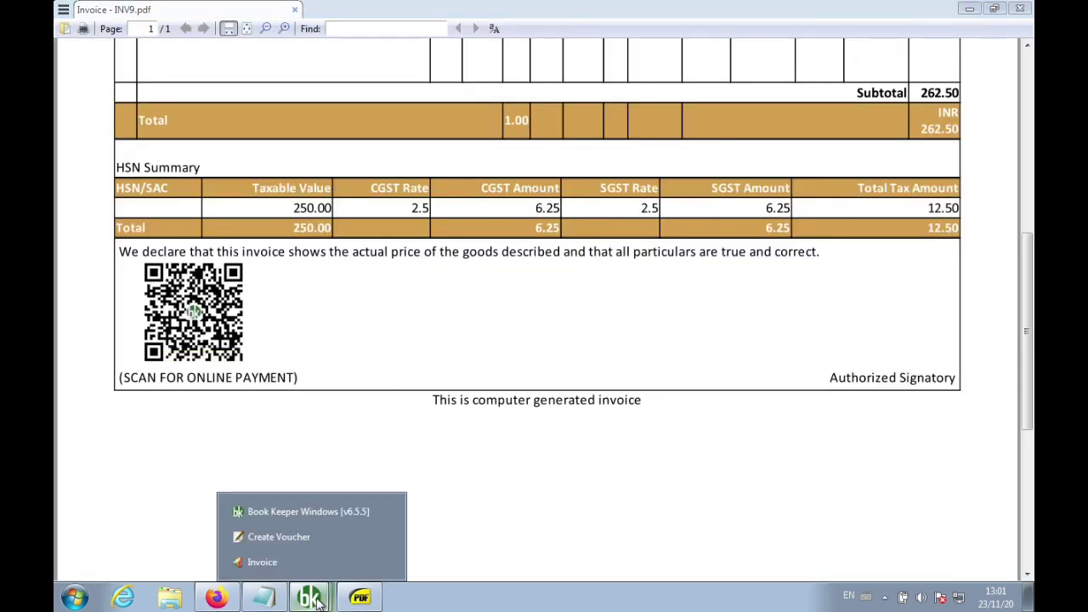
pyautogui.click(322, 559)
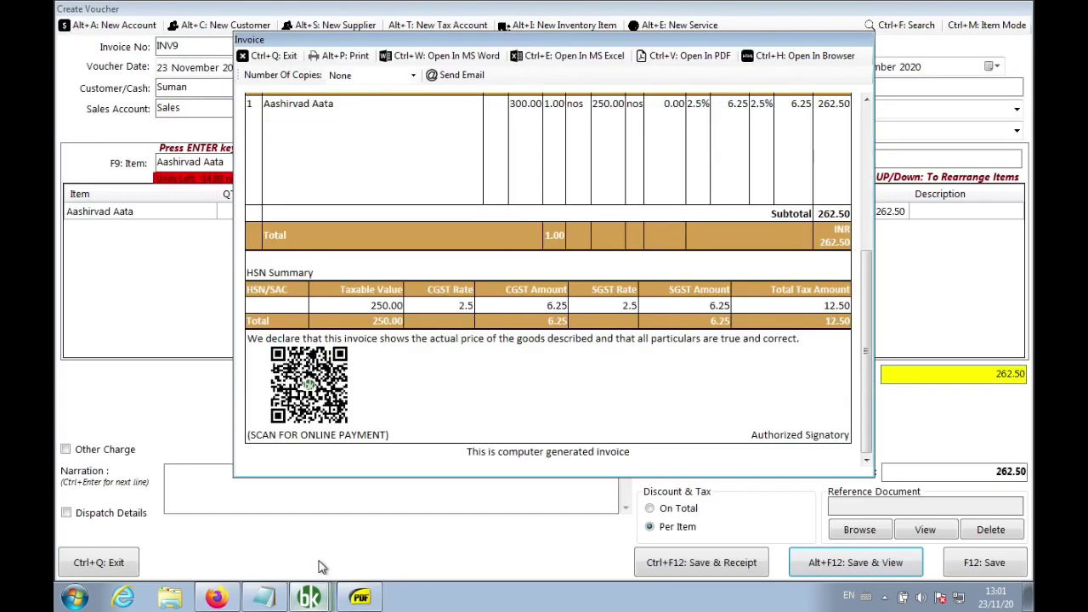
pyautogui.click(277, 56)
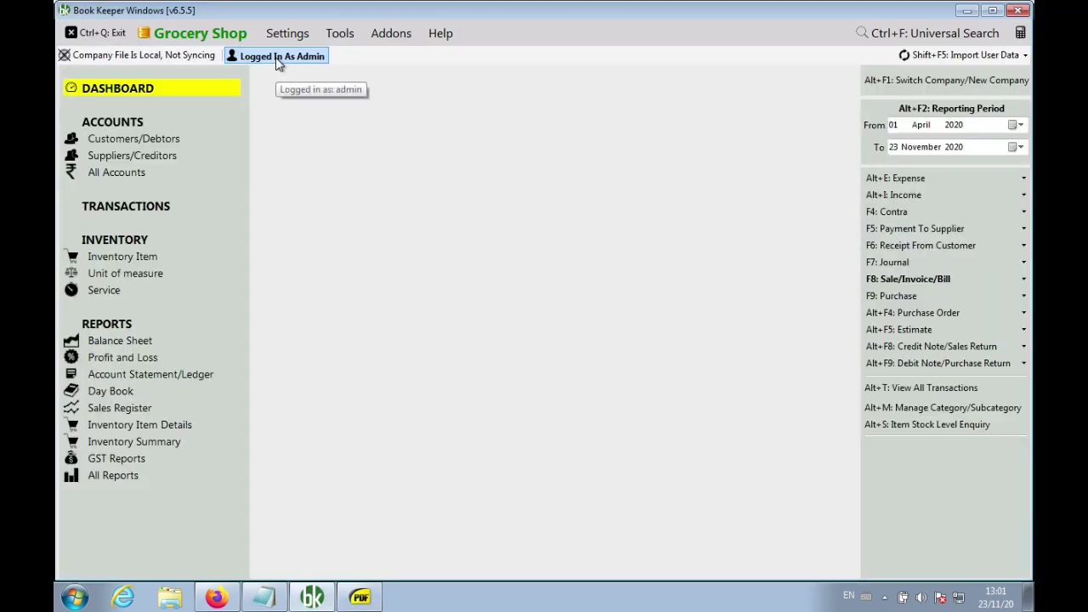
# Refresh the Cashfree dashboard summary and check Today's Transaction of ₹ 263.00
pyautogui.click(216, 598)
pyautogui.click(716, 15)
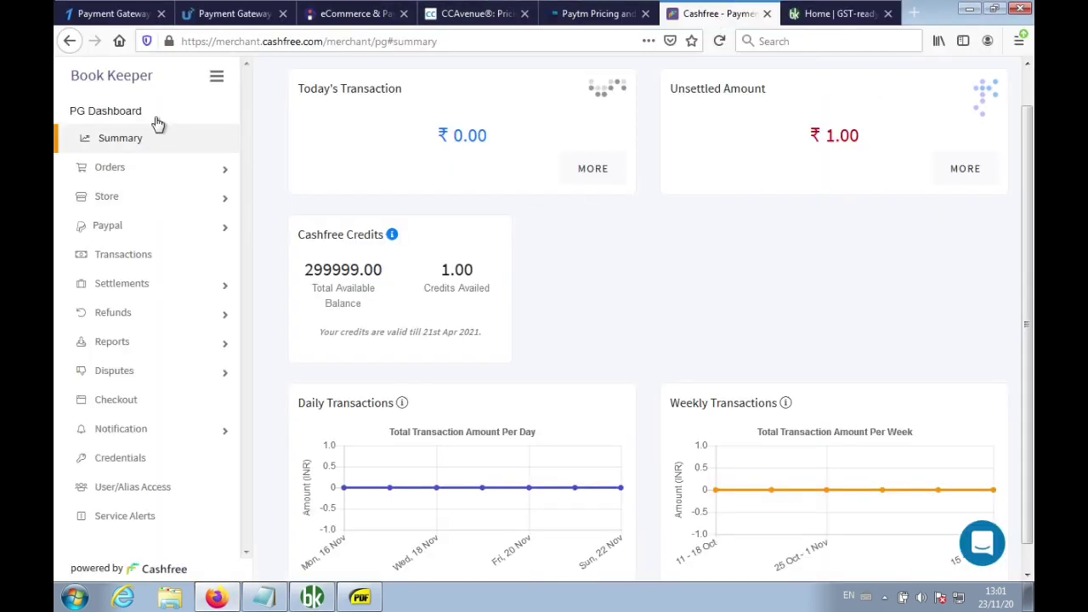
pyautogui.click(130, 152)
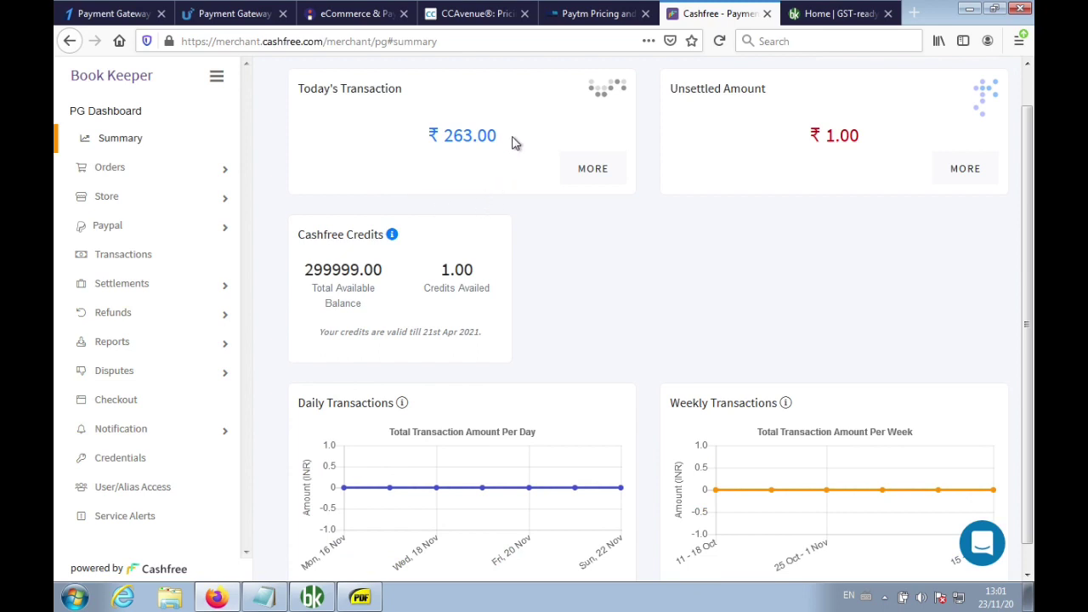
pyautogui.moveTo(512, 143); pyautogui.dragTo(420, 141)
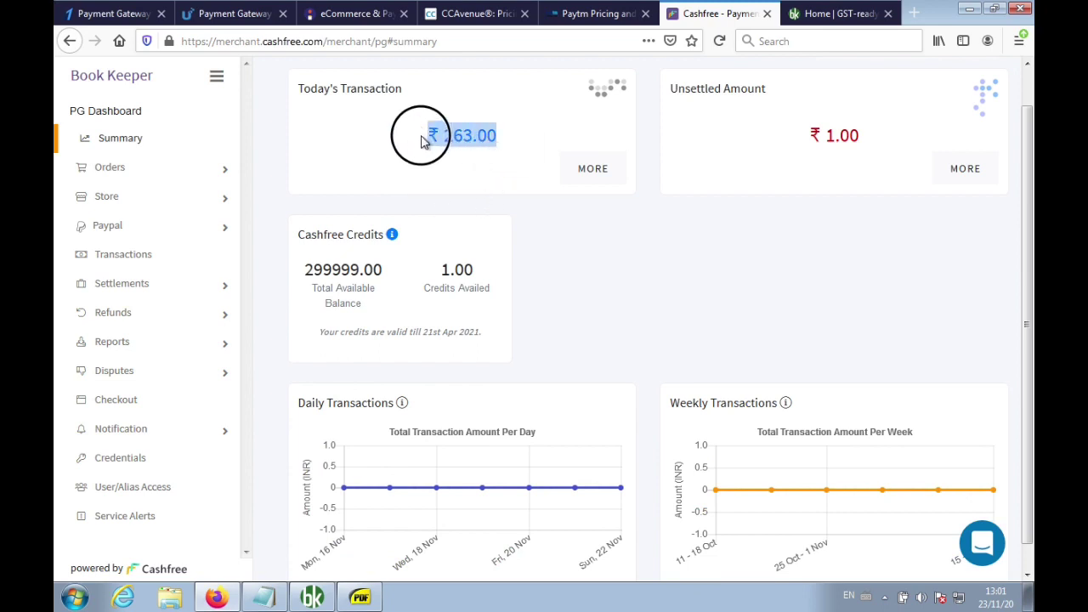
pyautogui.click(558, 268)
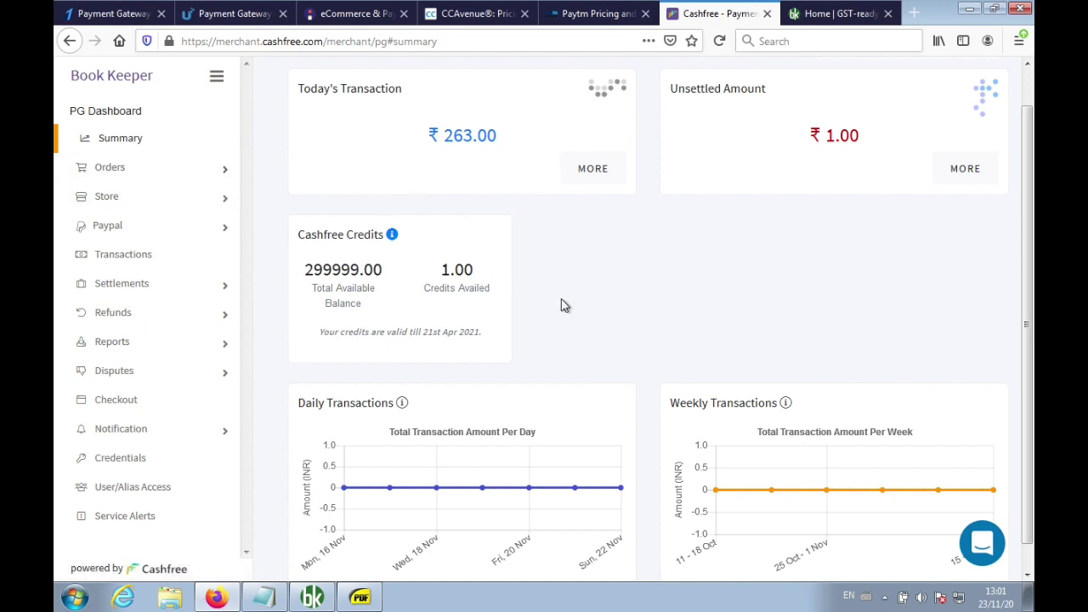
pyautogui.click(265, 597)
# Add the Notepad line 'Live: Cashfree > Dashboard' under the how-customers-pay question, then minimize Firefox
pyautogui.press('Return')
pyautogui.press('Return')
pyautogui.press('Return')
pyautogui.press('Return')
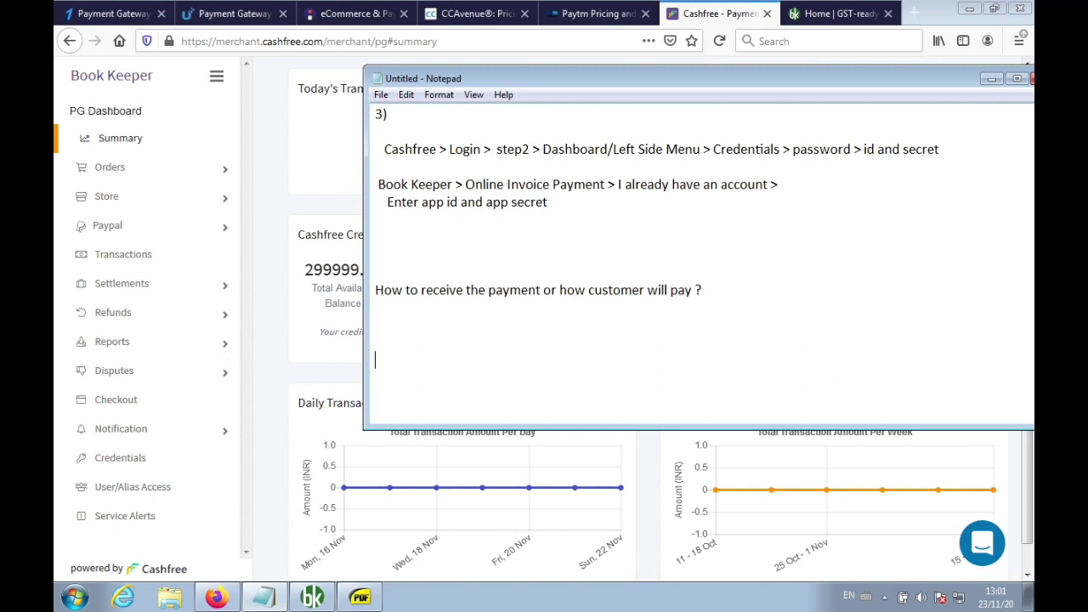
pyautogui.press('BackSpace')
pyautogui.write('Live: Cashfre')
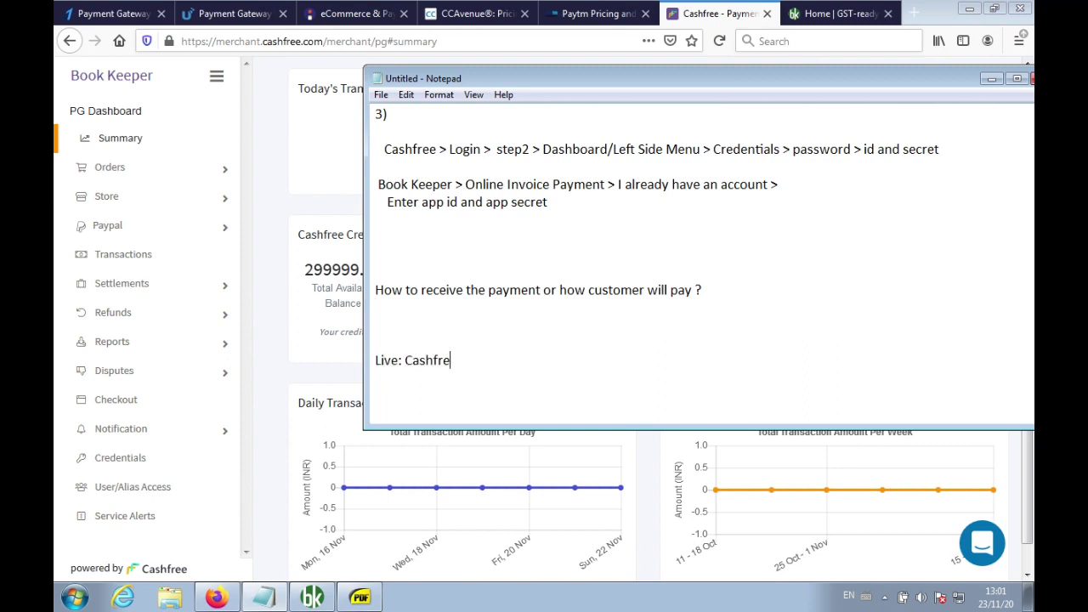
pyautogui.write('e > Dashboard')
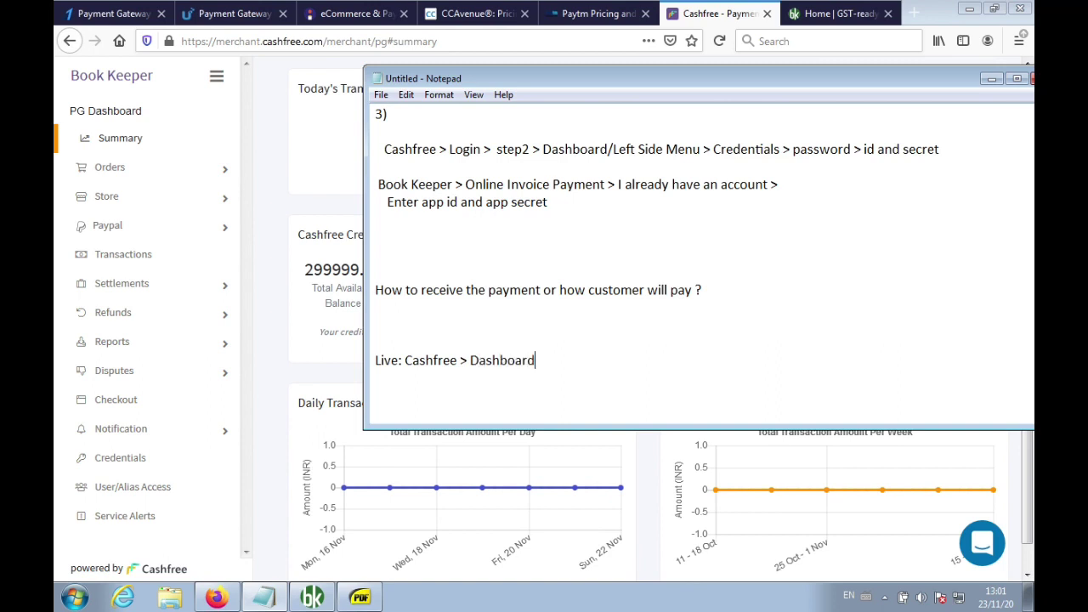
pyautogui.click(269, 231)
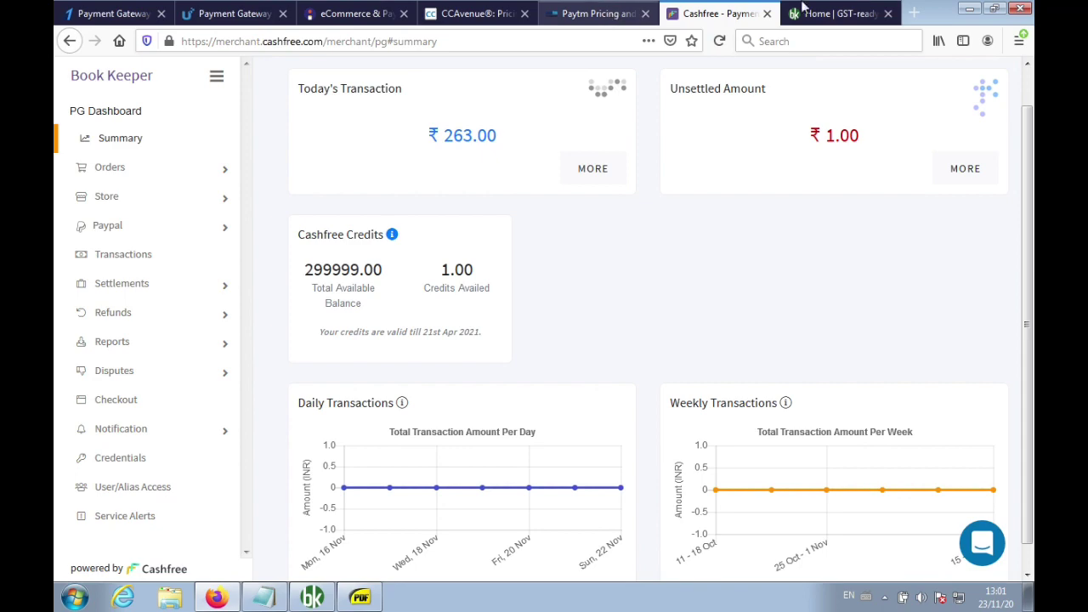
pyautogui.click(970, 10)
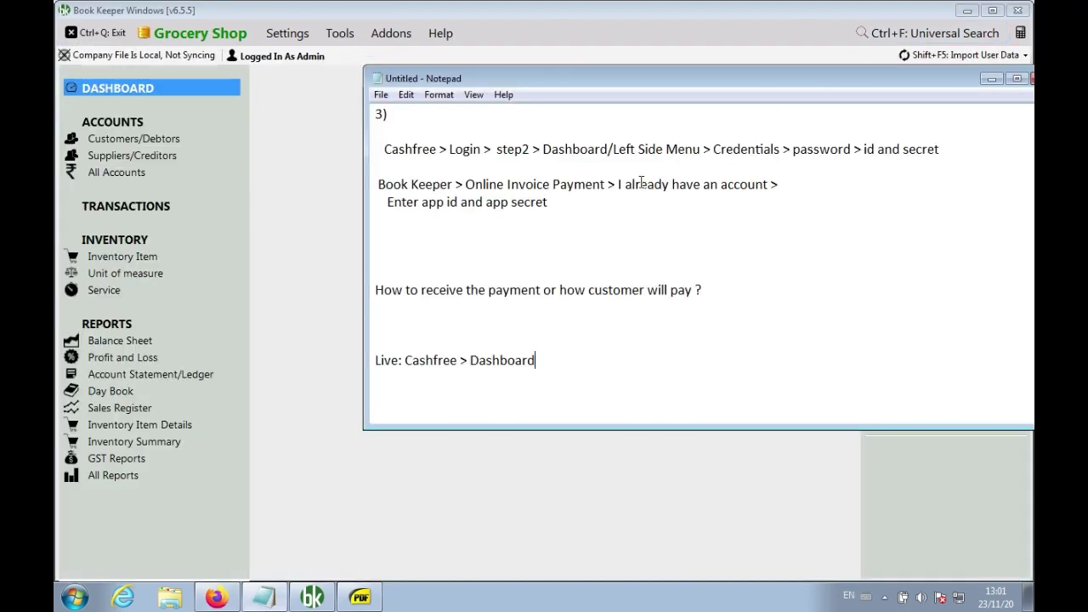
# Open Tools > Online Invoice Payment Status, showing INV9 as Payment Received and INV8 Unpaid
pyautogui.click(331, 248)
pyautogui.click(287, 33)
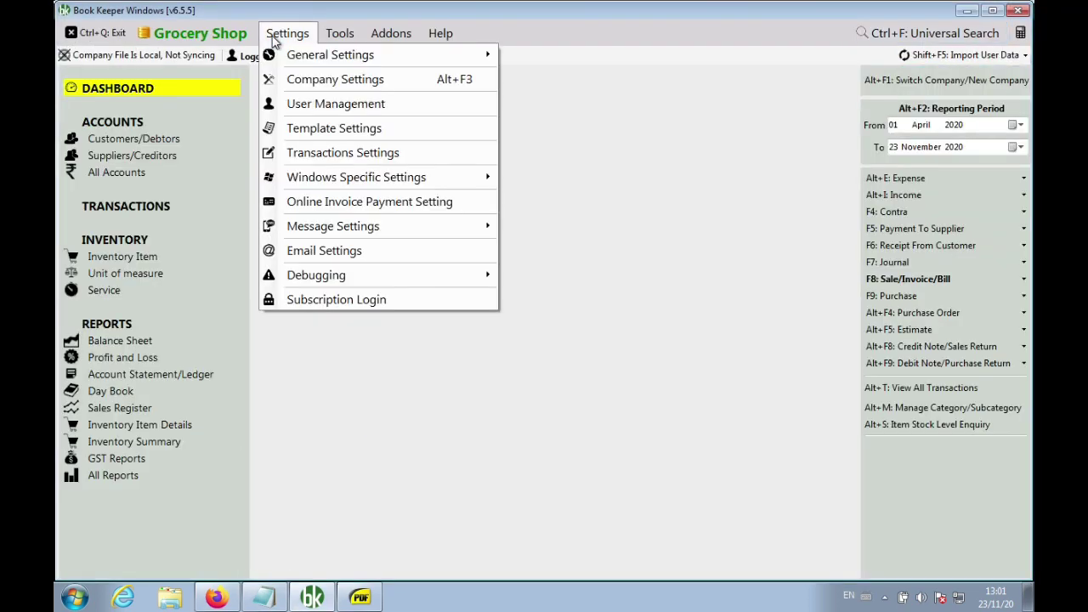
pyautogui.click(690, 358)
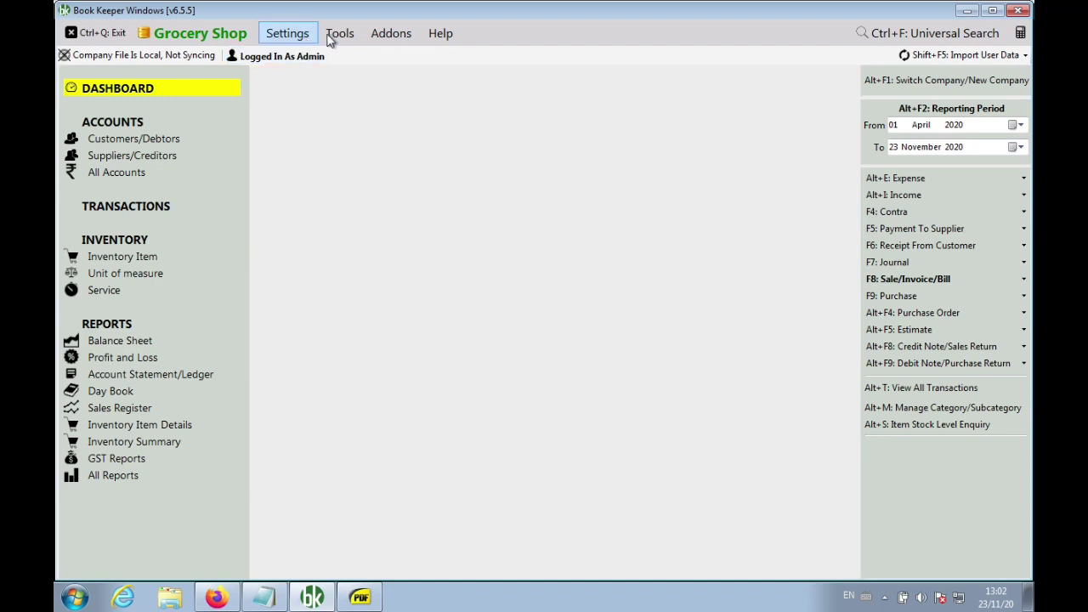
pyautogui.click(337, 34)
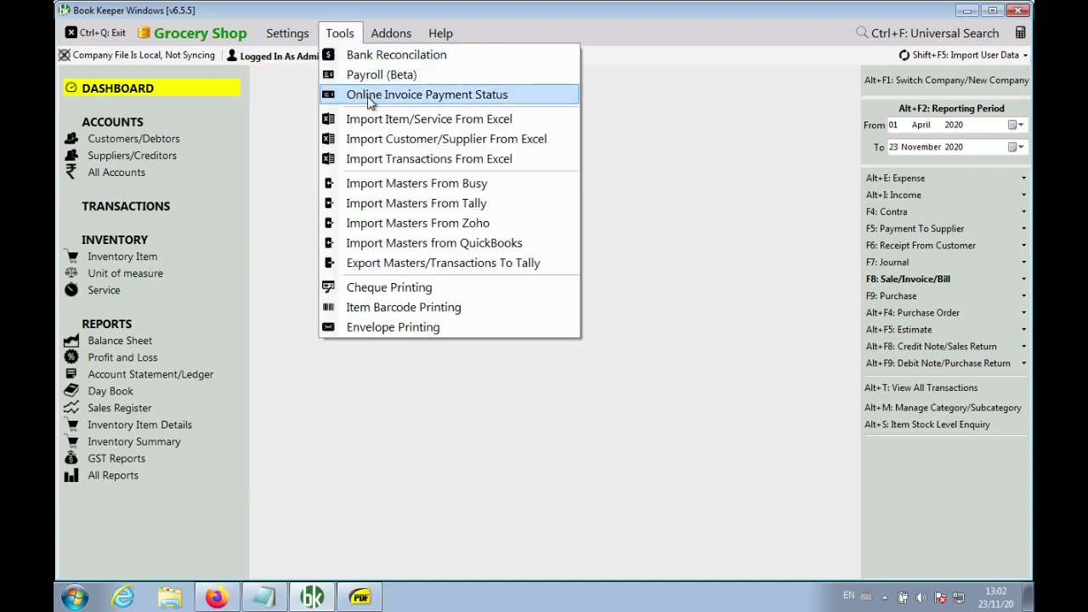
pyautogui.click(396, 98)
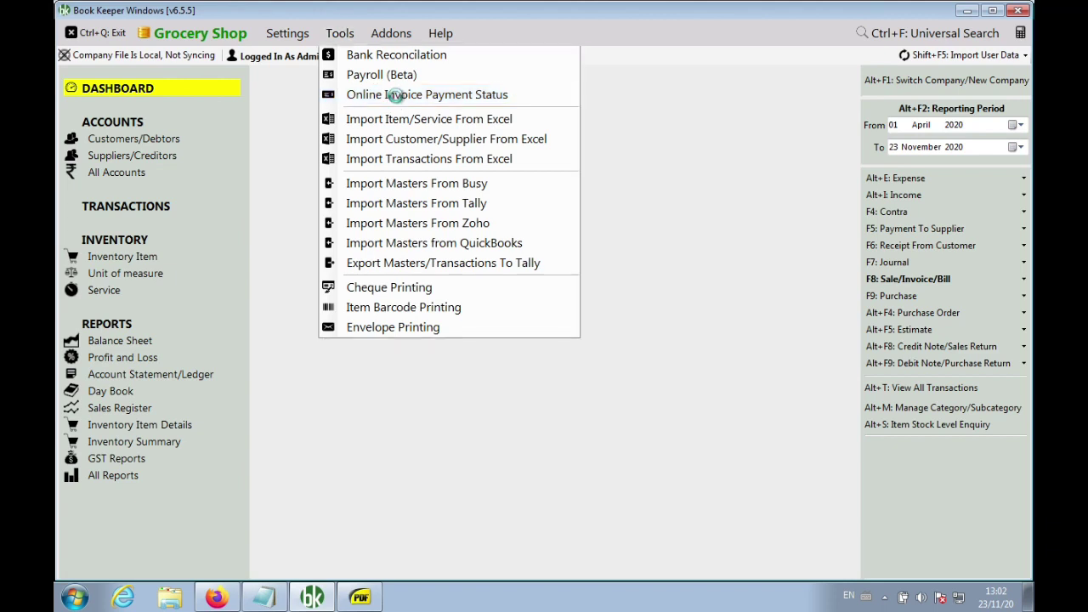
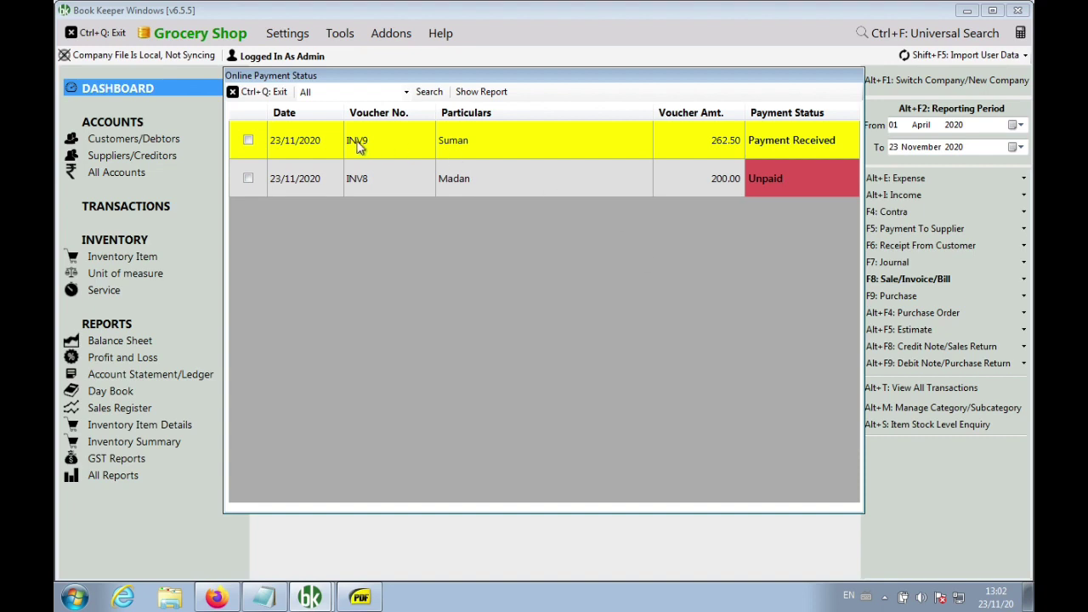
# Filter to Payment Received, create a receipt for INV9's 262.50 payment, and close the list
pyautogui.click(361, 94)
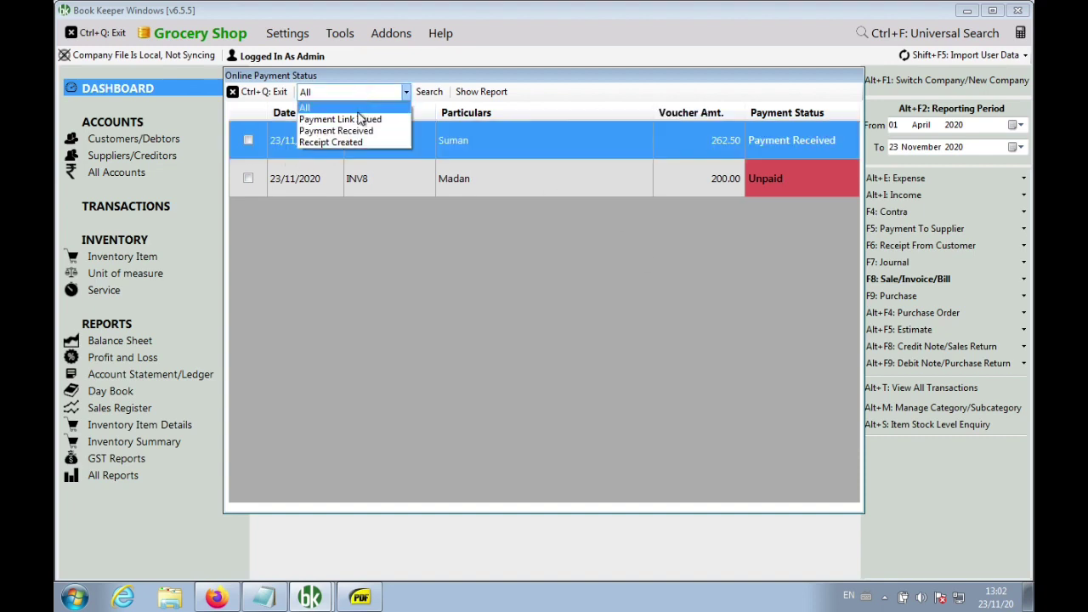
pyautogui.click(379, 133)
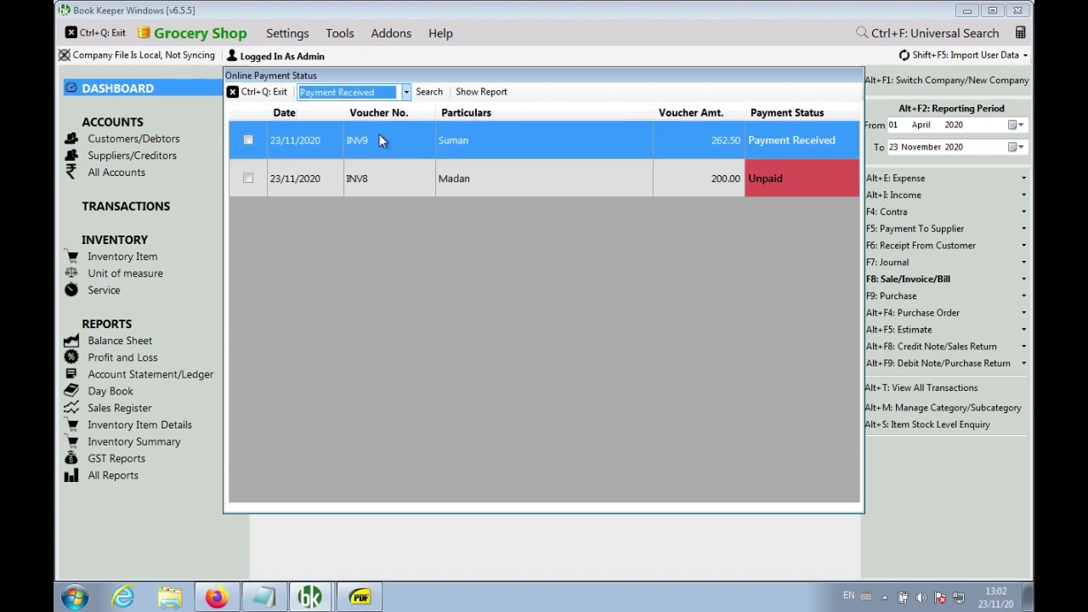
pyautogui.click(425, 95)
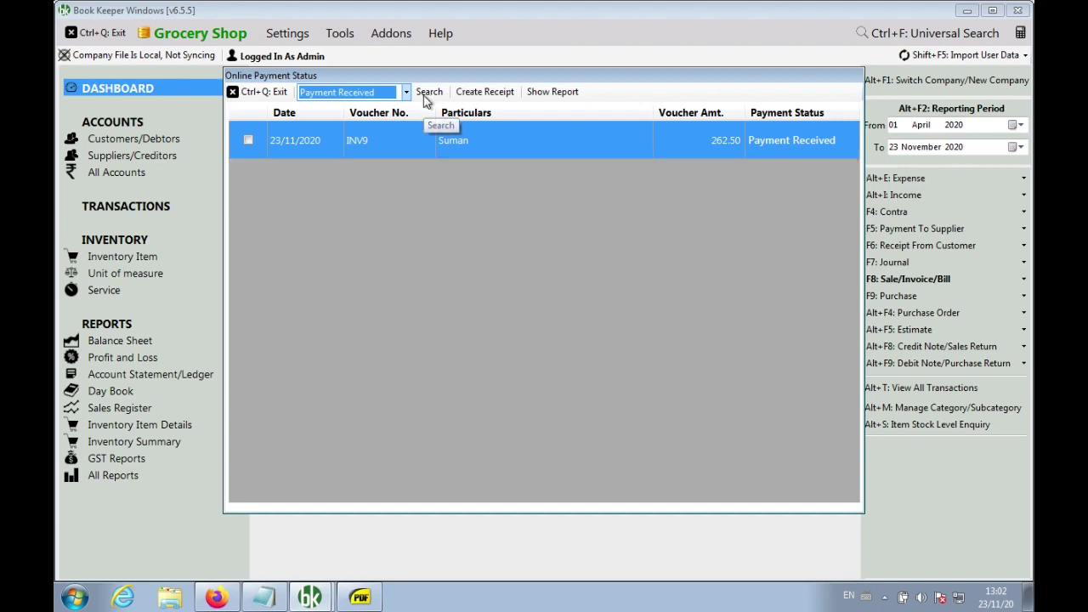
pyautogui.click(522, 268)
pyautogui.click(248, 141)
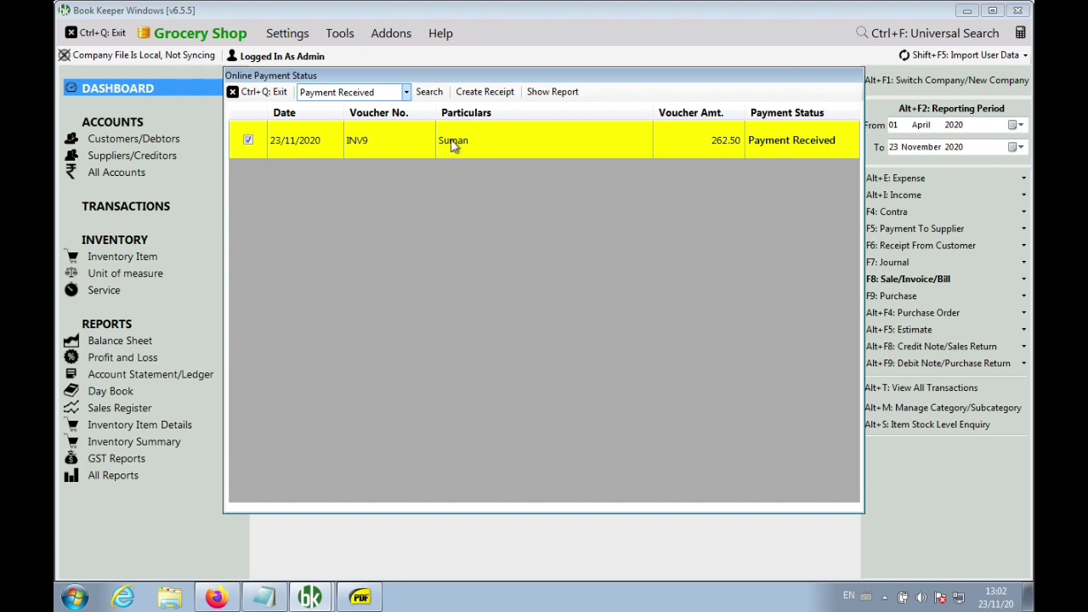
pyautogui.click(482, 95)
pyautogui.click(248, 90)
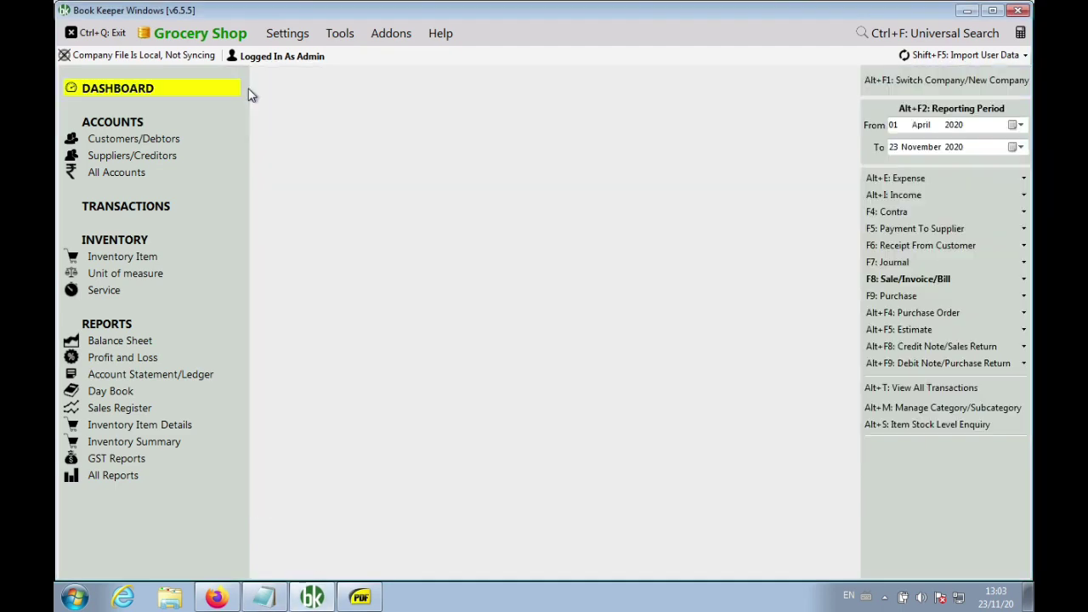
# View the INV9 invoice from the sales transactions list, then close it
pyautogui.click(905, 281)
pyautogui.click(815, 299)
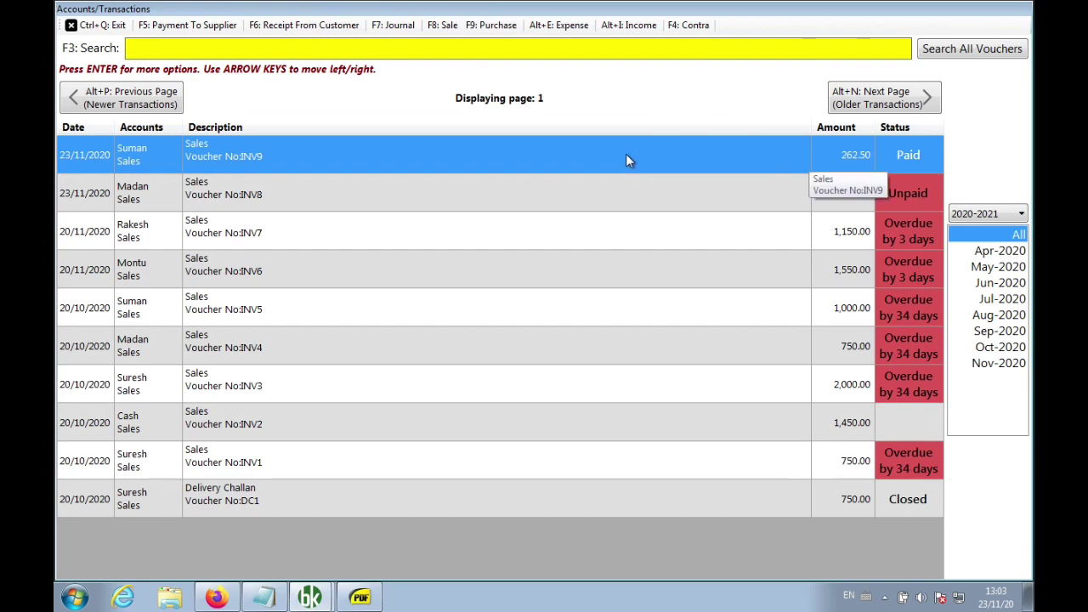
pyautogui.rightClick(625, 157)
pyautogui.click(688, 335)
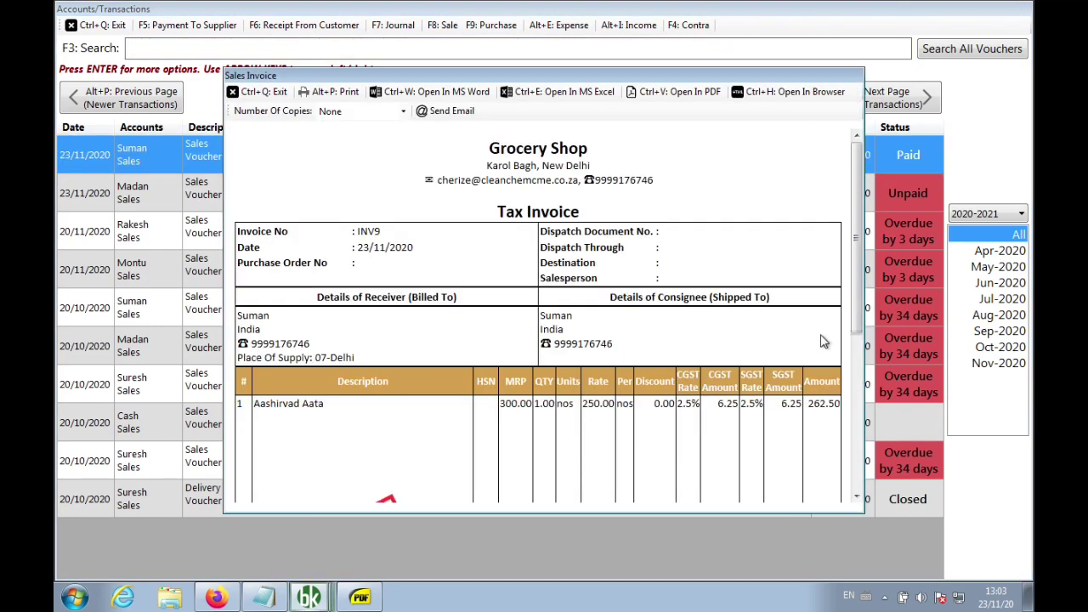
pyautogui.moveTo(858, 310); pyautogui.dragTo(834, 241)
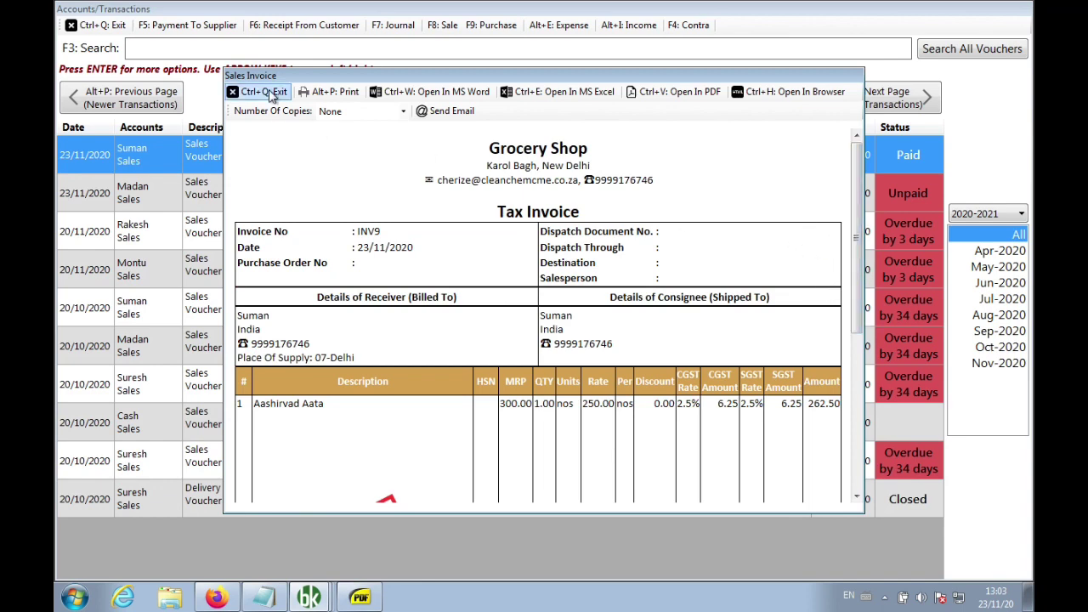
pyautogui.click(274, 92)
pyautogui.click(104, 27)
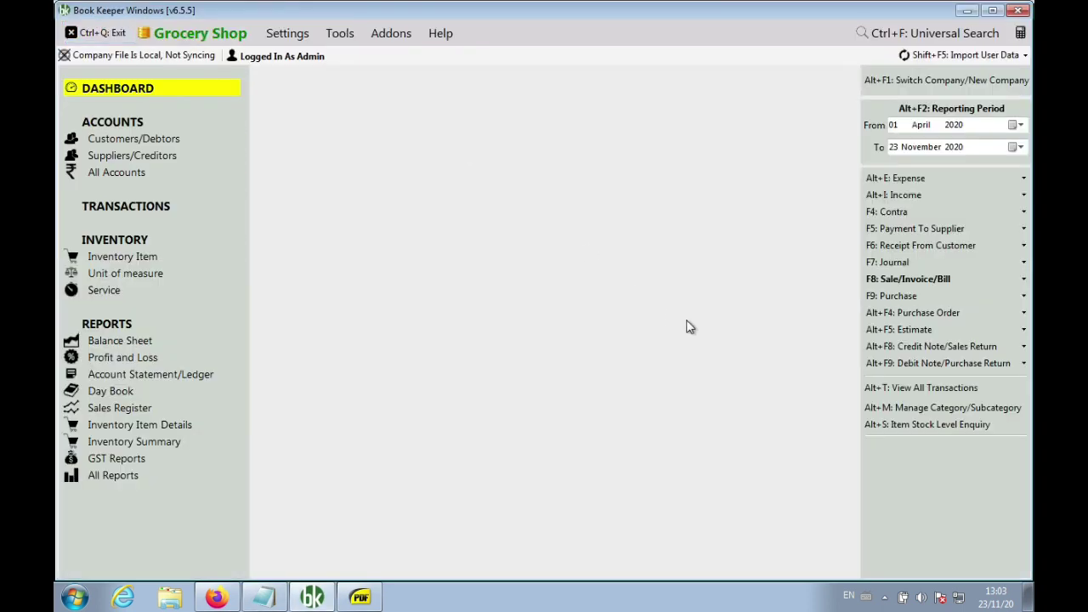
# Open the 262.50 receipt RCV1 from All Transactions and check its INV9 reference
pyautogui.click(875, 386)
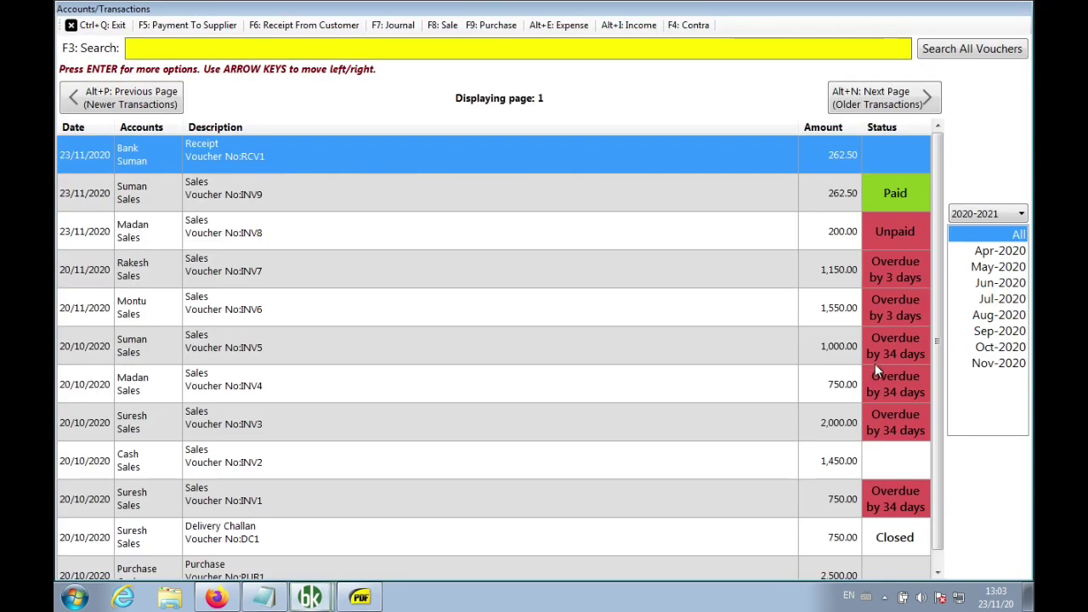
pyautogui.rightClick(453, 151)
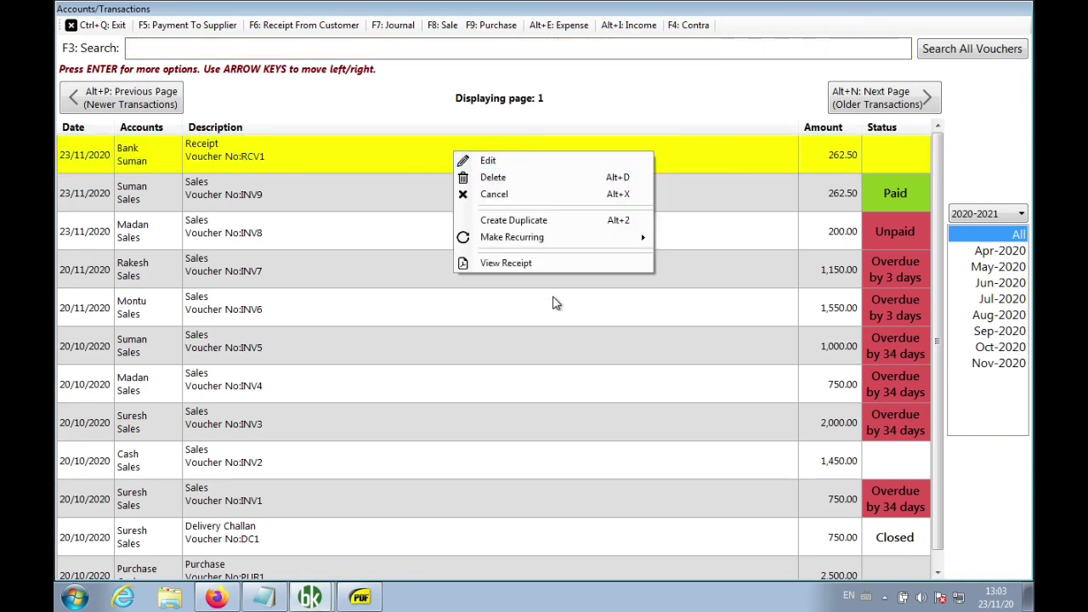
pyautogui.click(552, 263)
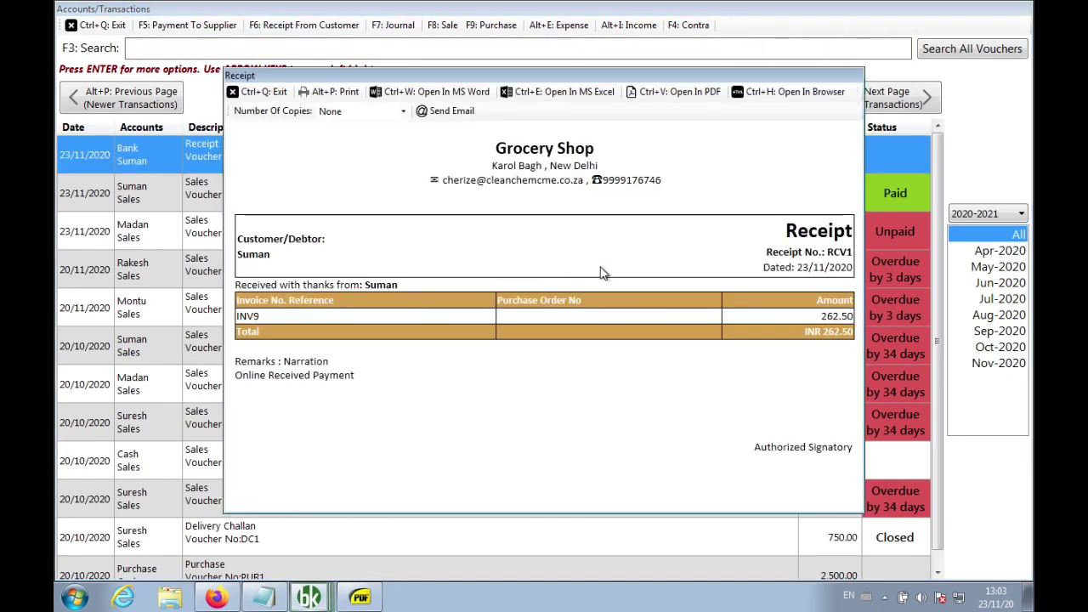
pyautogui.doubleClick(251, 317)
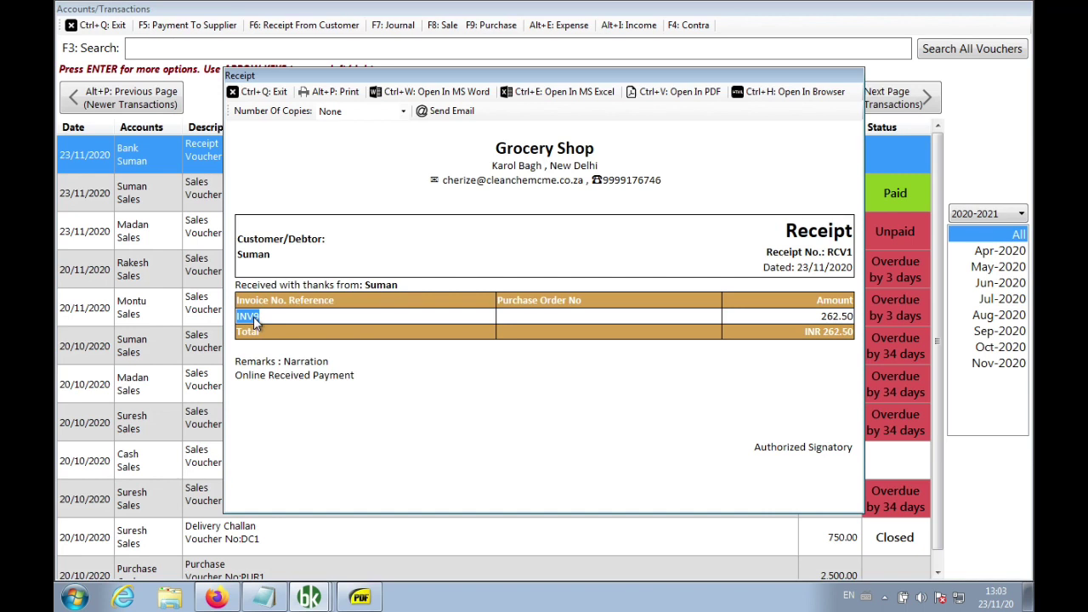
pyautogui.click(266, 598)
# Add 'Tools > Online Invoice Payment Status' and 'Select > Create Receipt' lines to the notes
pyautogui.press('Return')
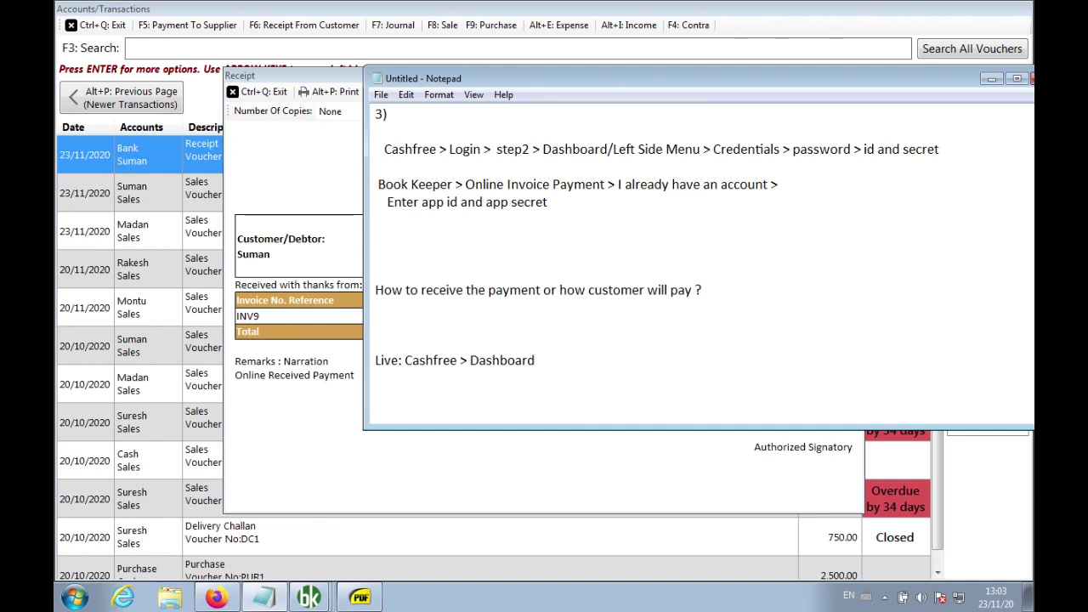
pyautogui.write('Tools > Online Invoic')
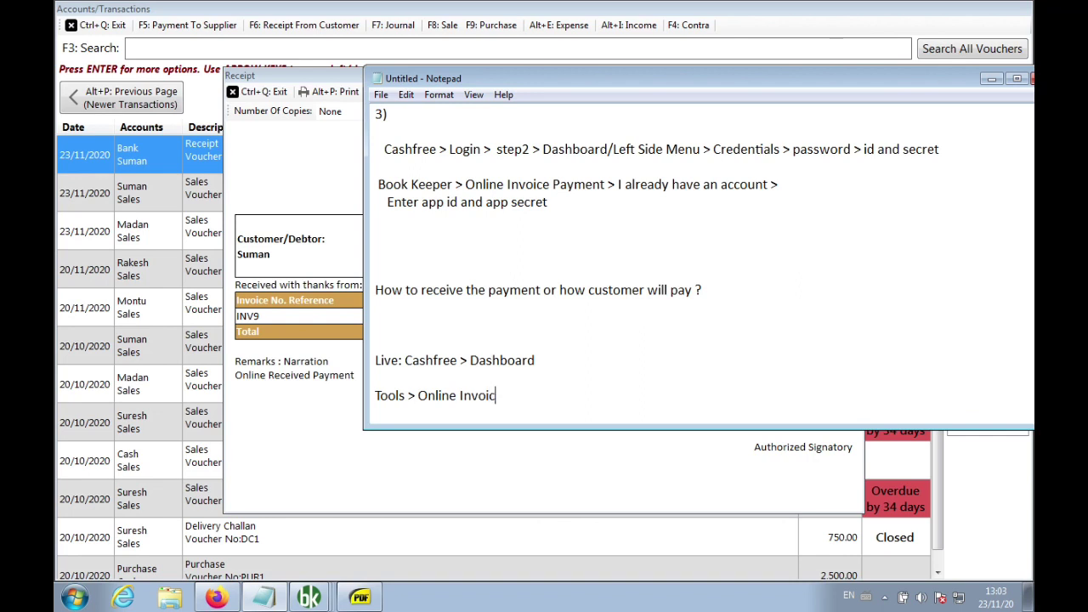
pyautogui.write('e Payment Status')
pyautogui.press('Return')
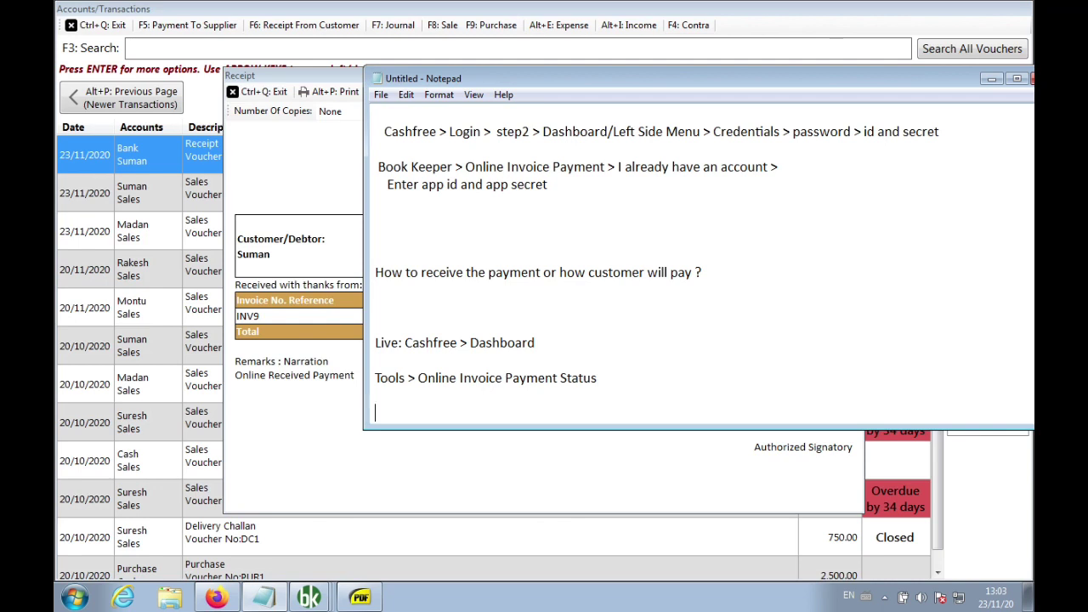
pyautogui.write('Select > Create Rec')
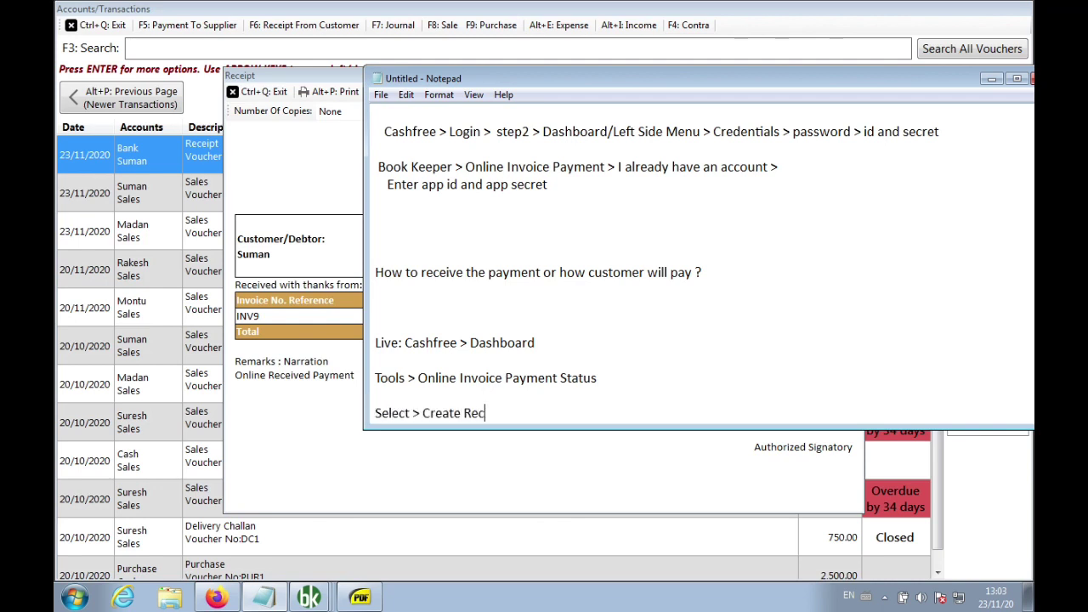
pyautogui.write('eipt')
# Close Book Keeper's receipt preview and transactions list
pyautogui.click(294, 426)
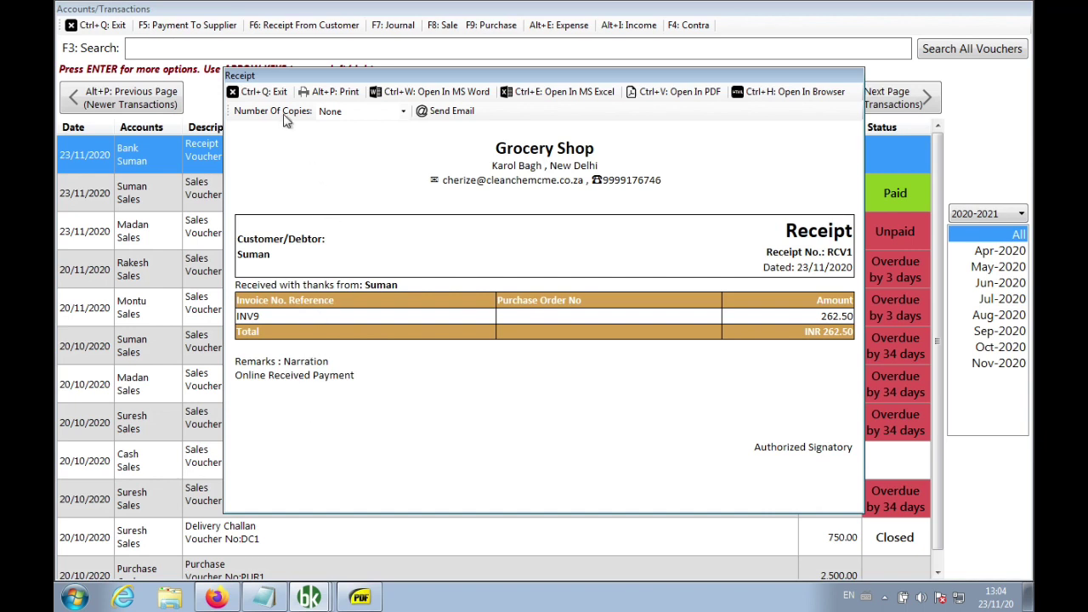
pyautogui.click(266, 92)
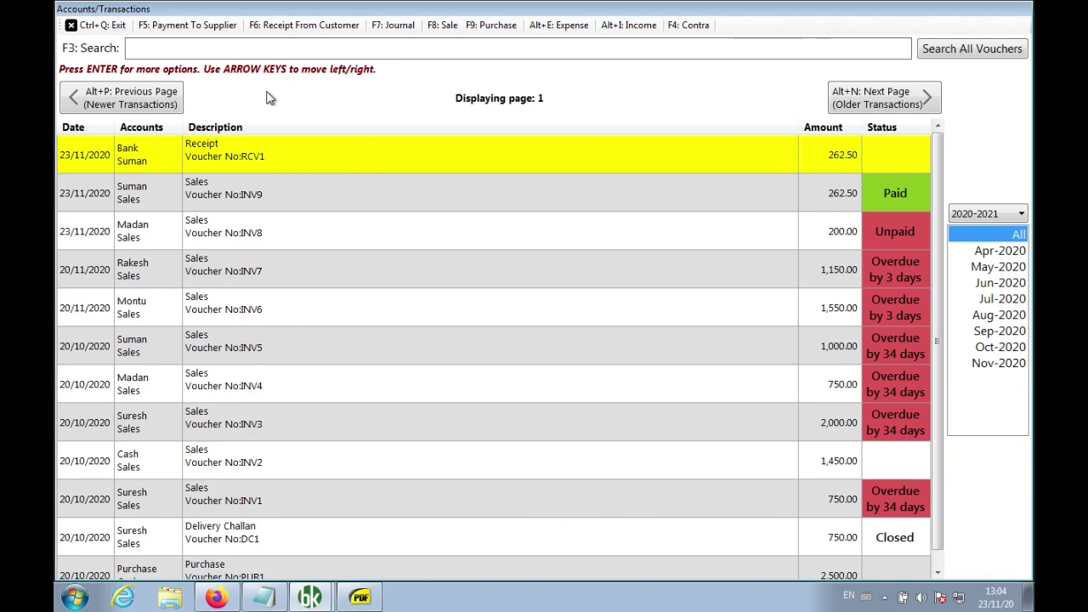
pyautogui.click(118, 29)
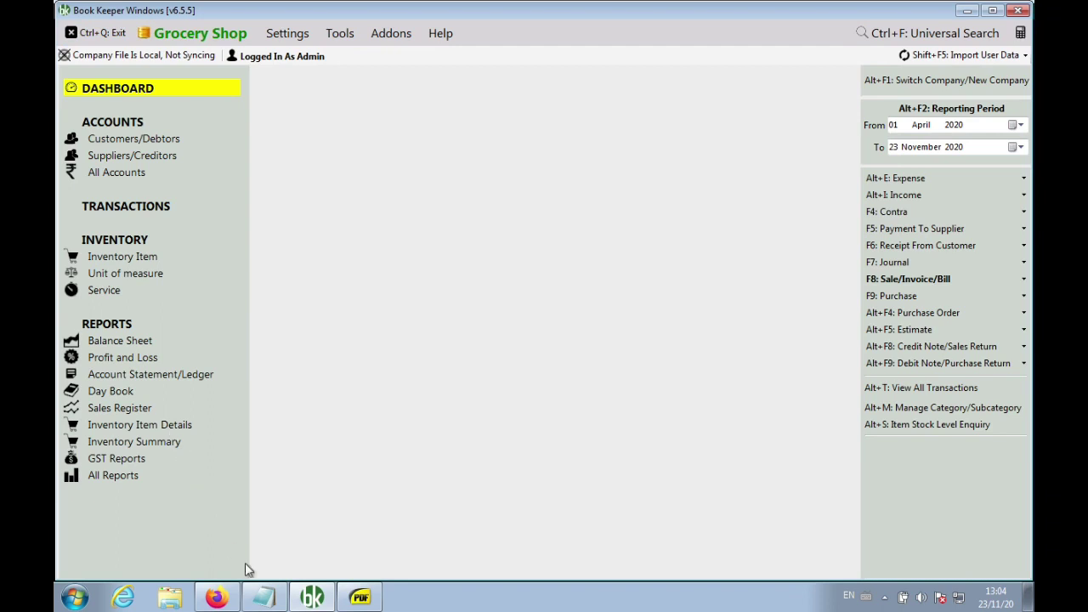
pyautogui.click(264, 596)
# Add a 'Mobile Camera Scan' line below the Create Receipt note
pyautogui.click(546, 416)
pyautogui.press('Return')
pyautogui.press('Return')
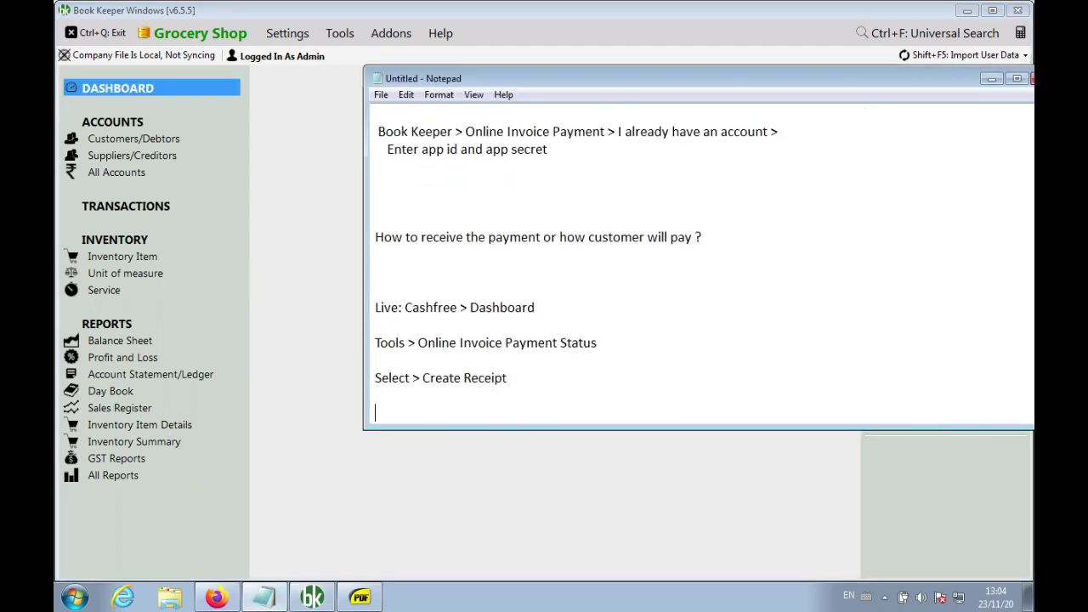
pyautogui.scroll(-1, 545, 417)
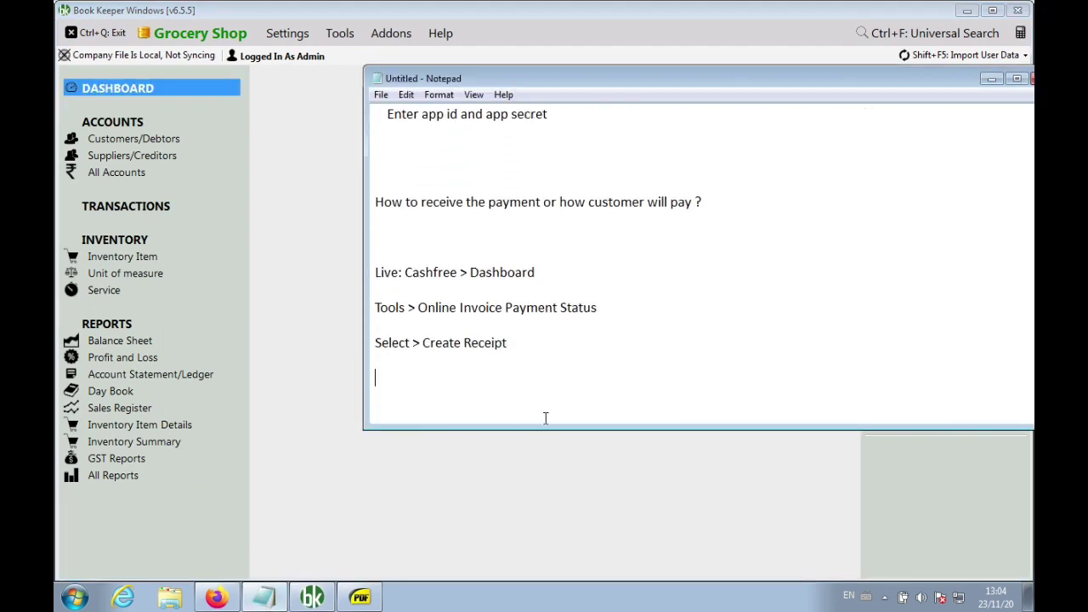
pyautogui.write('Scan')
pyautogui.press('Left')
pyautogui.press('Left')
pyautogui.press('Left')
pyautogui.press('Left')
pyautogui.press('Left')
pyautogui.write('Mobile Camera')
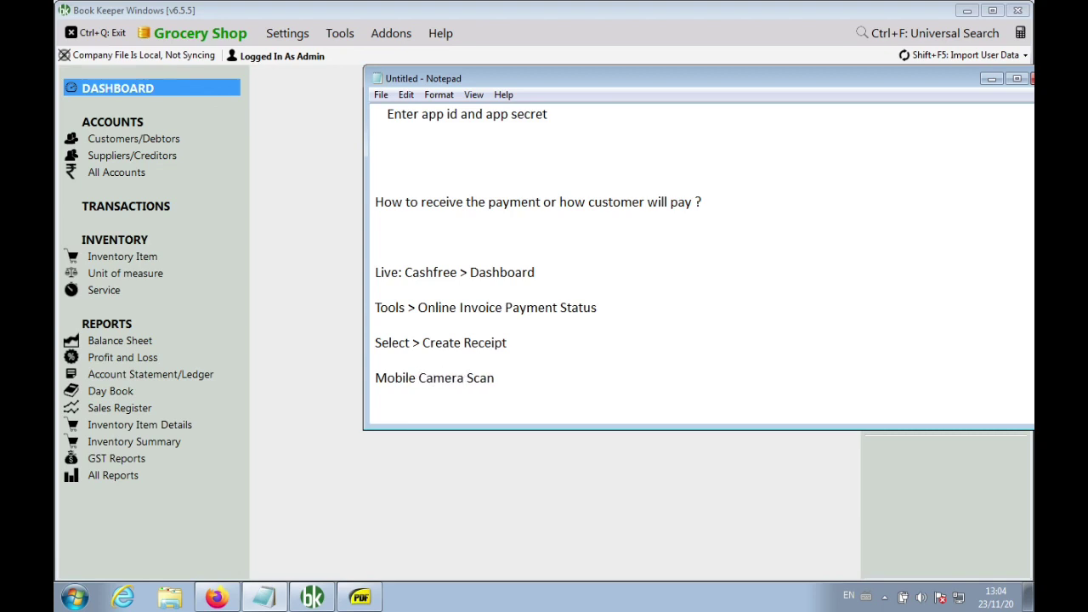
# Insert a 'Printout' line above Mobile Camera Scan
pyautogui.press('Up')
pyautogui.press('Return')
pyautogui.press('Return')
pyautogui.press('Down')
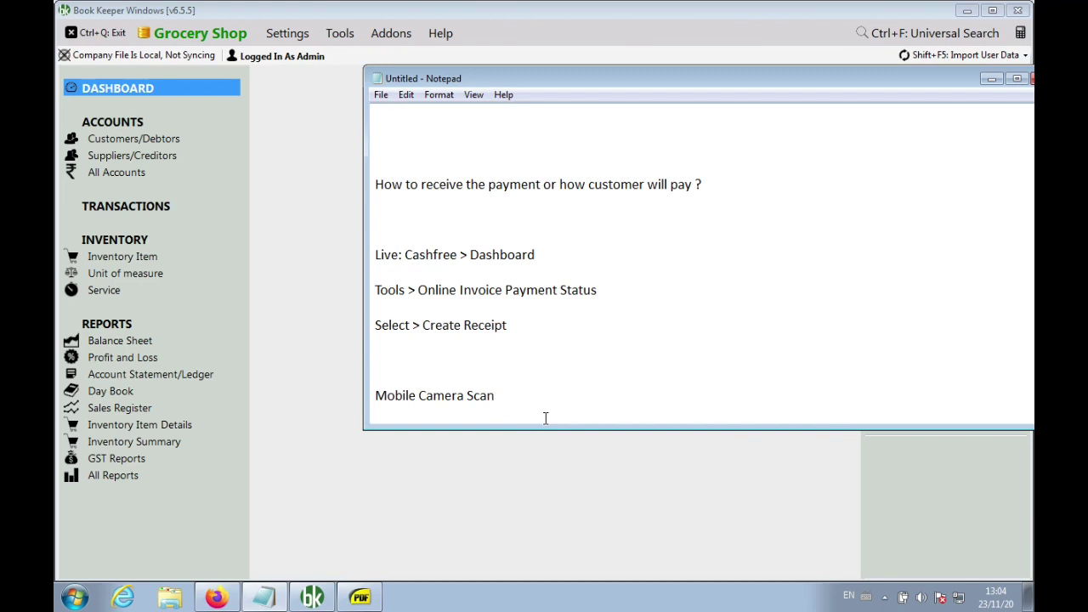
pyautogui.write('or C')
pyautogui.press('BackSpace')
pyautogui.press('BackSpace')
pyautogui.press('BackSpace')
pyautogui.press('BackSpace')
pyautogui.press('Up')
pyautogui.write('Printout')
pyautogui.press('Down')
pyautogui.press('Down')
# Add 'PDF > Click karke payment', then a 'Cash free Dashboard, Book Keeper Tools' line
pyautogui.press('Return')
pyautogui.write('PDF > ')
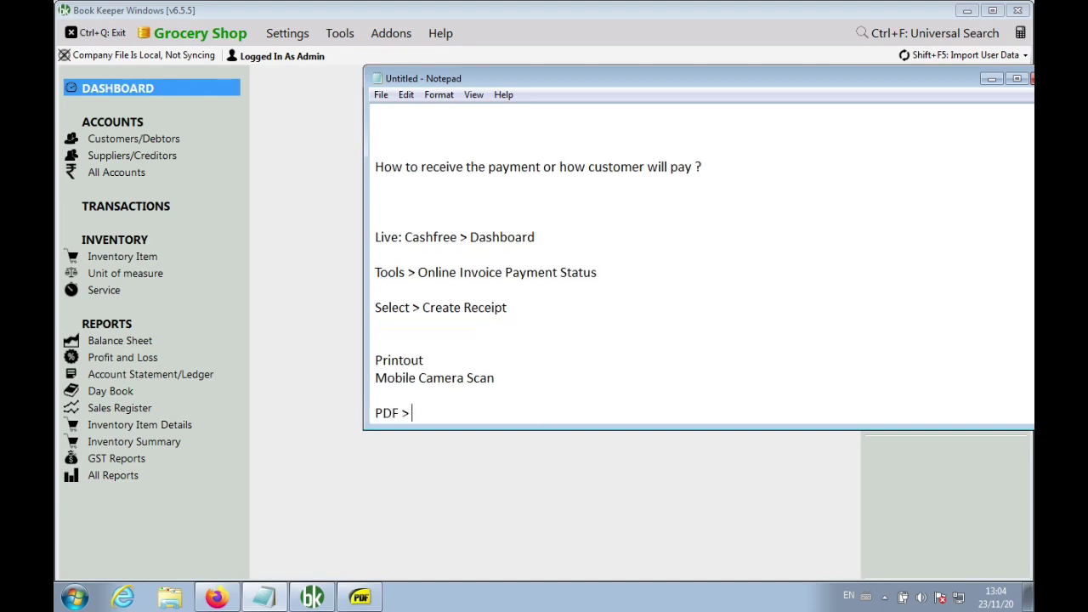
pyautogui.write('Click karke')
pyautogui.write(' paymen')
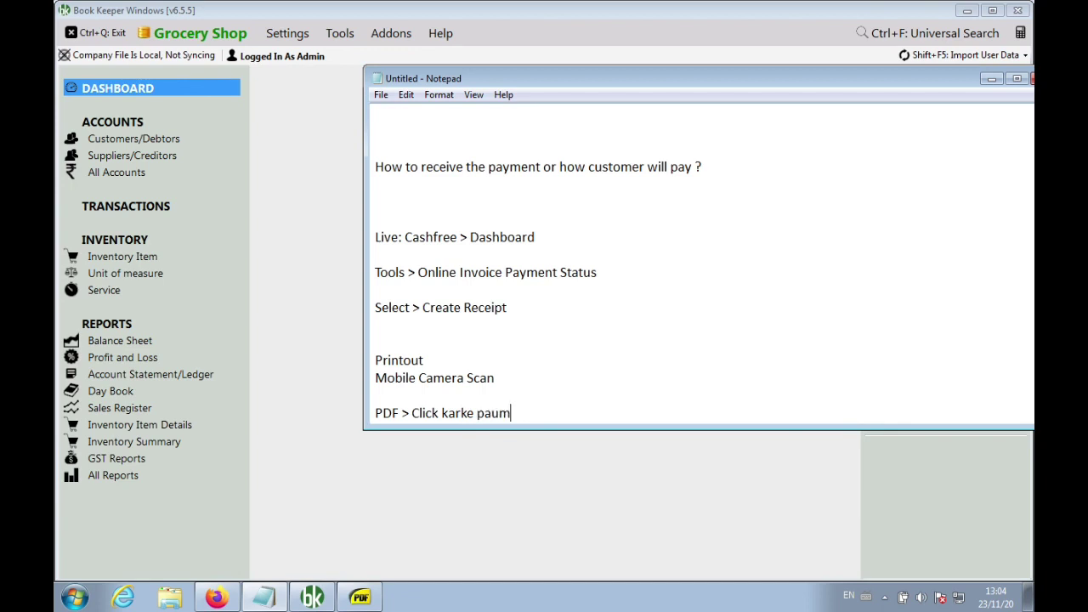
pyautogui.press('BackSpace')
pyautogui.press('BackSpace')
pyautogui.press('BackSpace')
pyautogui.press('BackSpace')
pyautogui.press('BackSpace')
pyautogui.write('ayment')
pyautogui.press('Return')
pyautogui.press('Return')
pyautogui.press('Return')
pyautogui.press('Return')
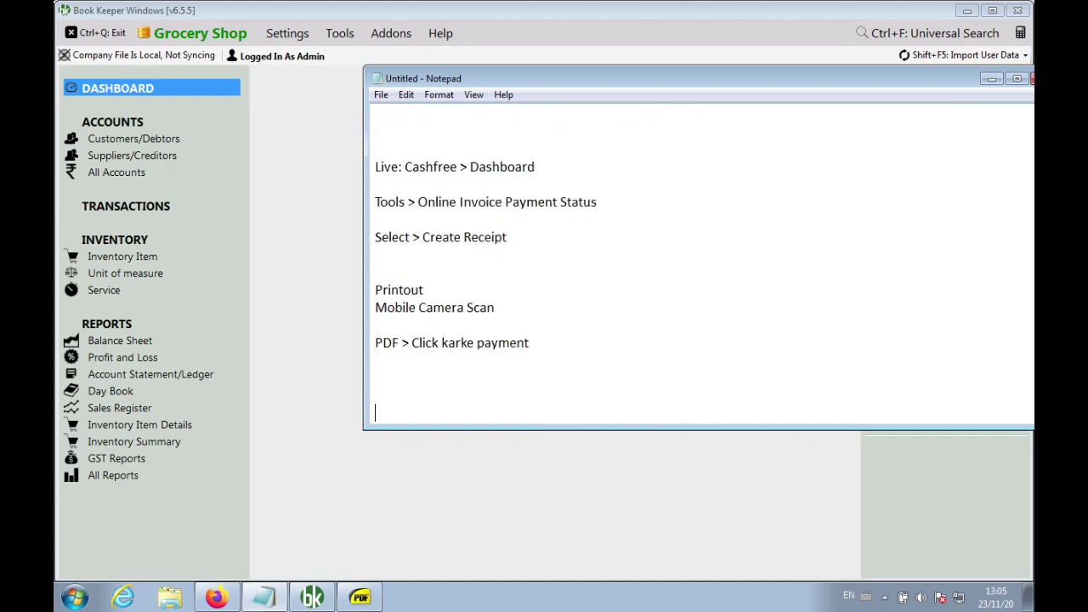
pyautogui.write('Cash free Dashb')
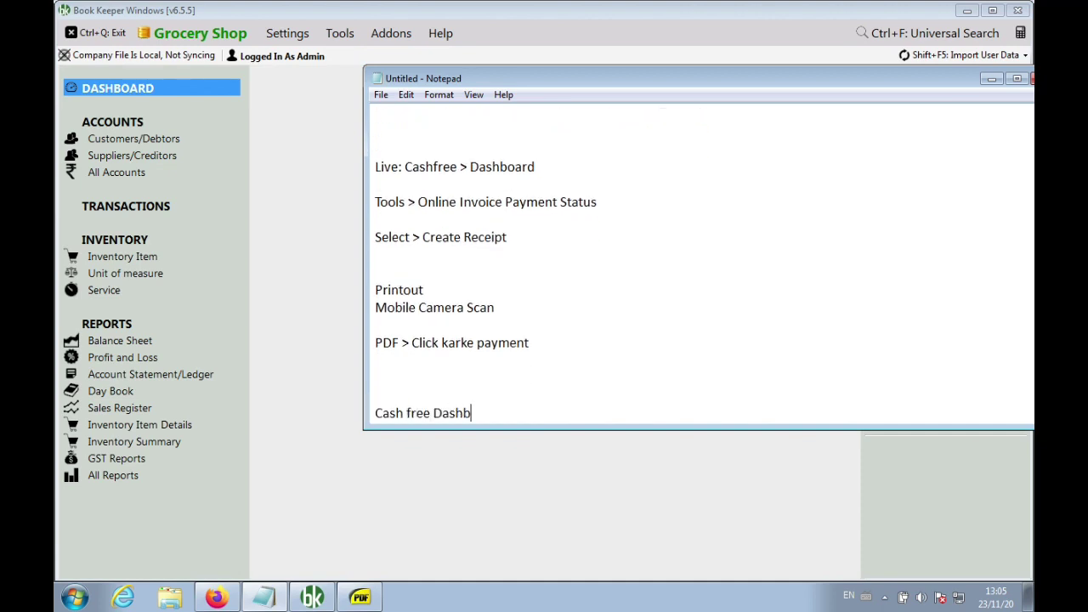
pyautogui.write('oard,  Book Keeper')
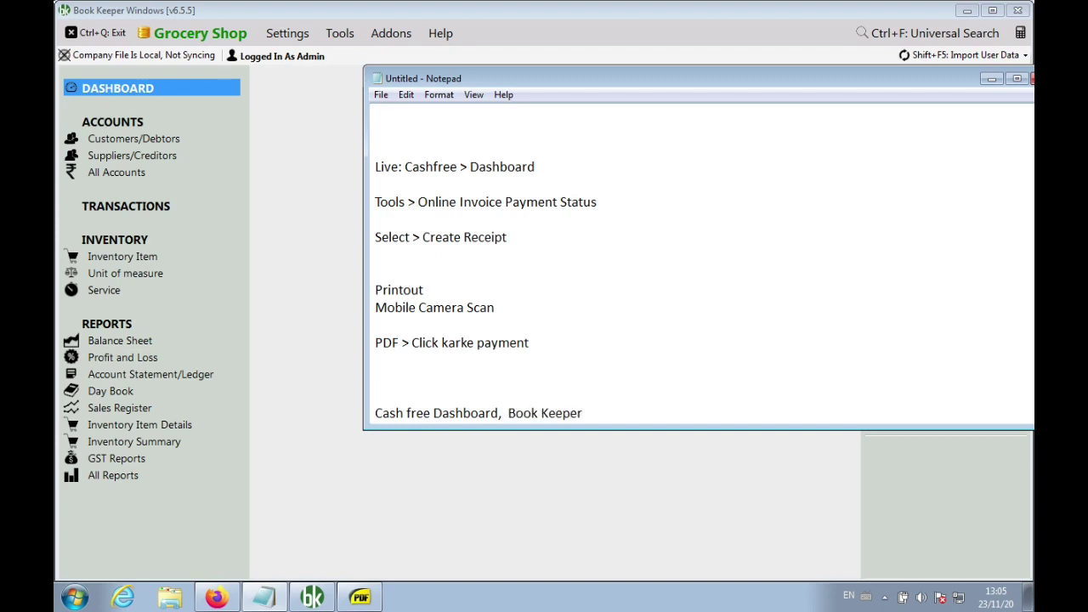
pyautogui.write(' Tools')
# Show the Cashfree merchant dashboard in Firefox, then return to the notes
pyautogui.click(285, 318)
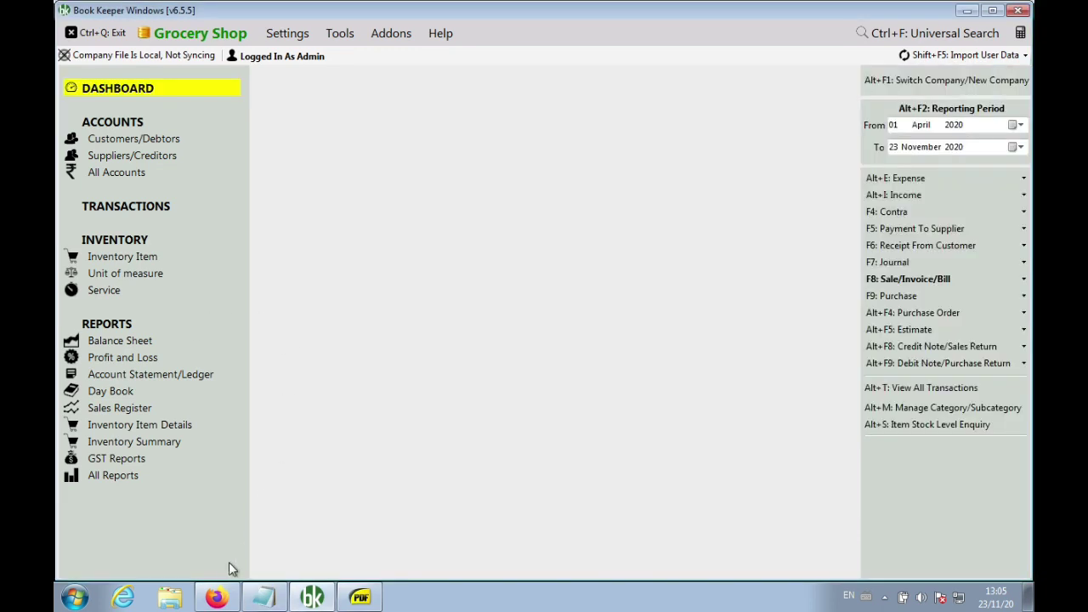
pyautogui.click(218, 597)
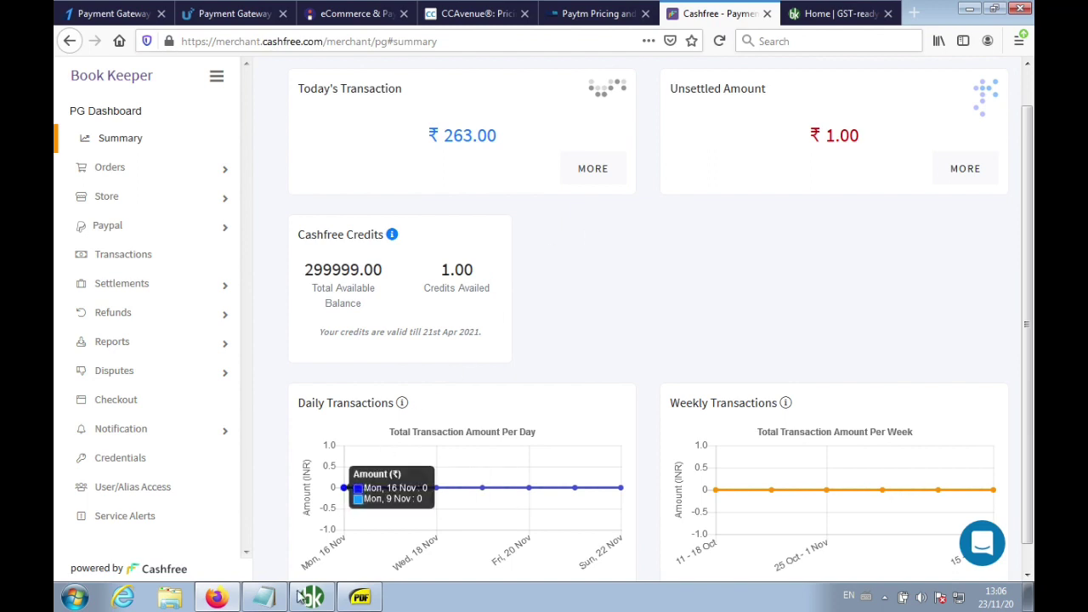
pyautogui.click(265, 597)
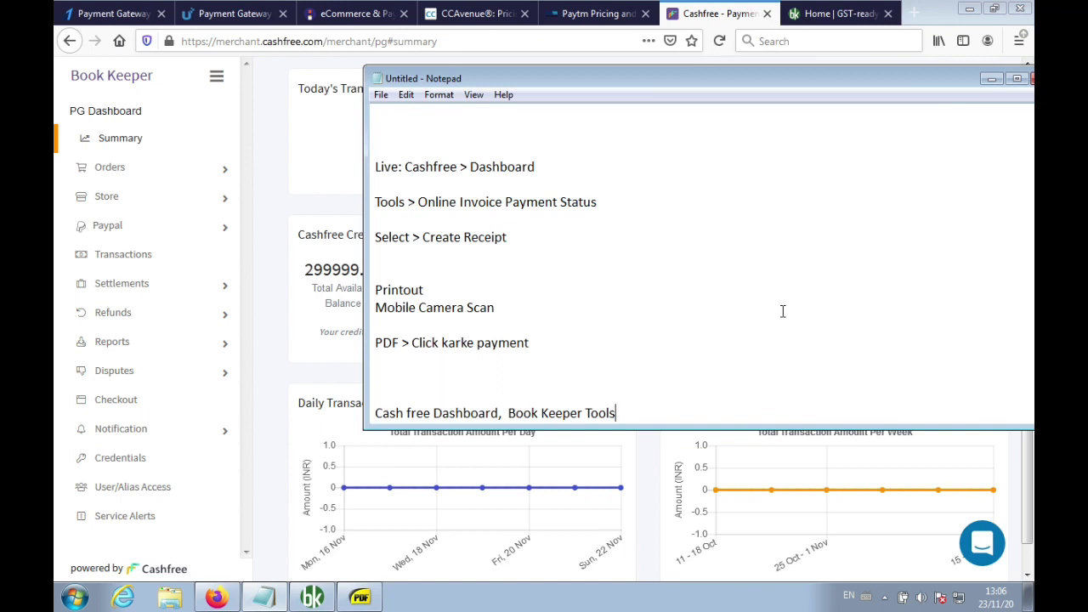
# Leave blank lines below the notes and start a new section with '100 rs >'
pyautogui.press('Return')
pyautogui.press('Return')
pyautogui.press('Return')
pyautogui.press('Return')
pyautogui.press('Return')
pyautogui.press('Return')
pyautogui.press('Return')
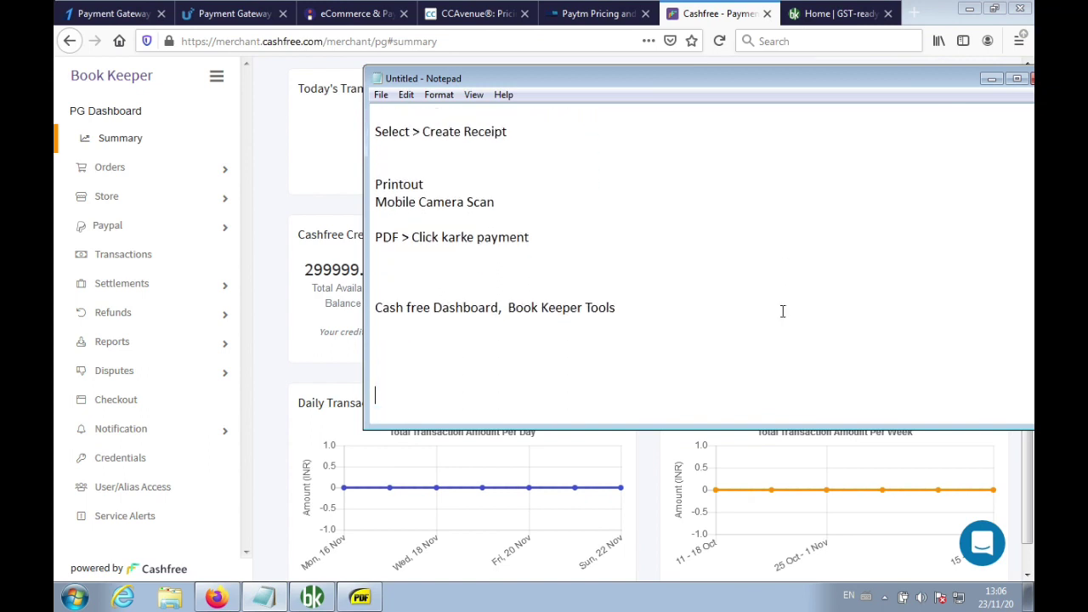
pyautogui.press('Return')
pyautogui.press('Return')
pyautogui.press('Return')
pyautogui.press('Return')
pyautogui.press('Return')
pyautogui.press('Return')
pyautogui.press('Return')
pyautogui.press('Return')
pyautogui.press('Return')
pyautogui.press('Return')
pyautogui.press('Return')
pyautogui.press('Return')
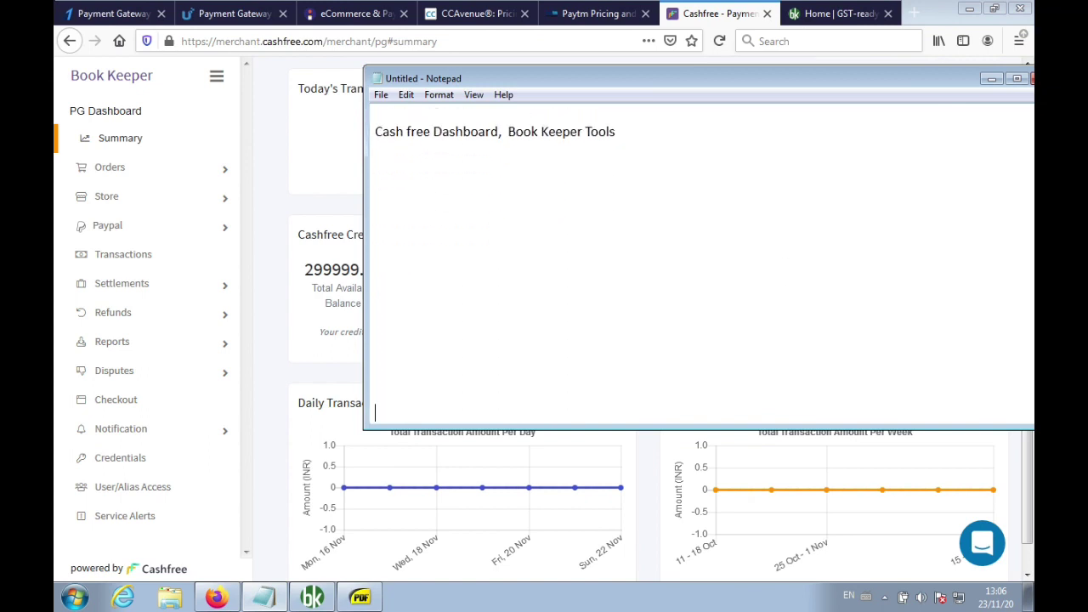
pyautogui.press('BackSpace')
pyautogui.press('BackSpace')
pyautogui.press('BackSpace')
pyautogui.press('BackSpace')
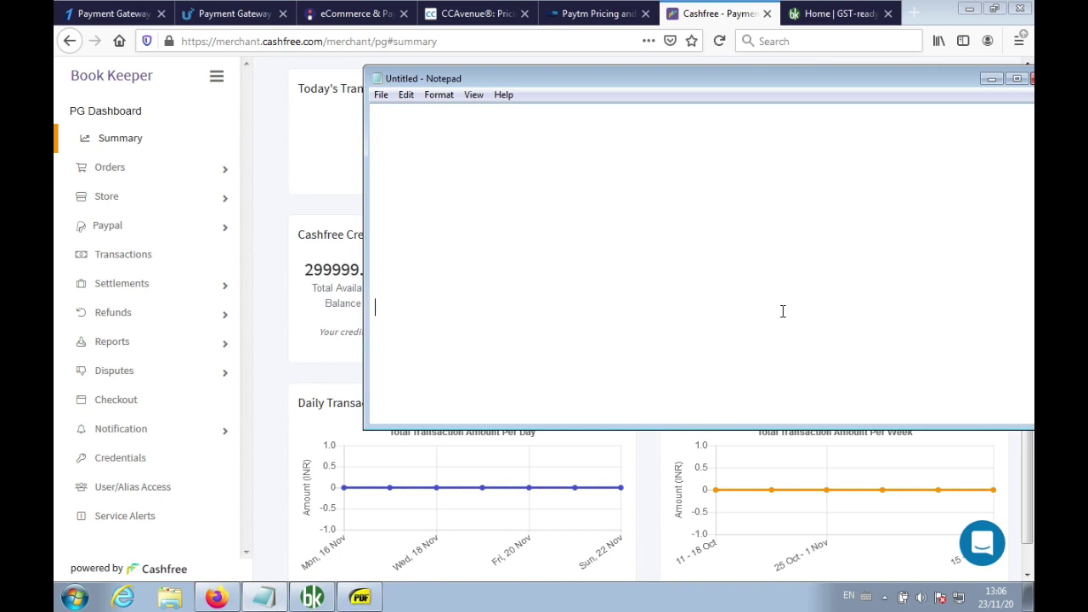
pyautogui.write('100 rs >')
# Open Book Keeper's Online Invoice Payment Setting showing Cashfree fees (UPI 0.20%, cards 1.90%)
pyautogui.click(316, 600)
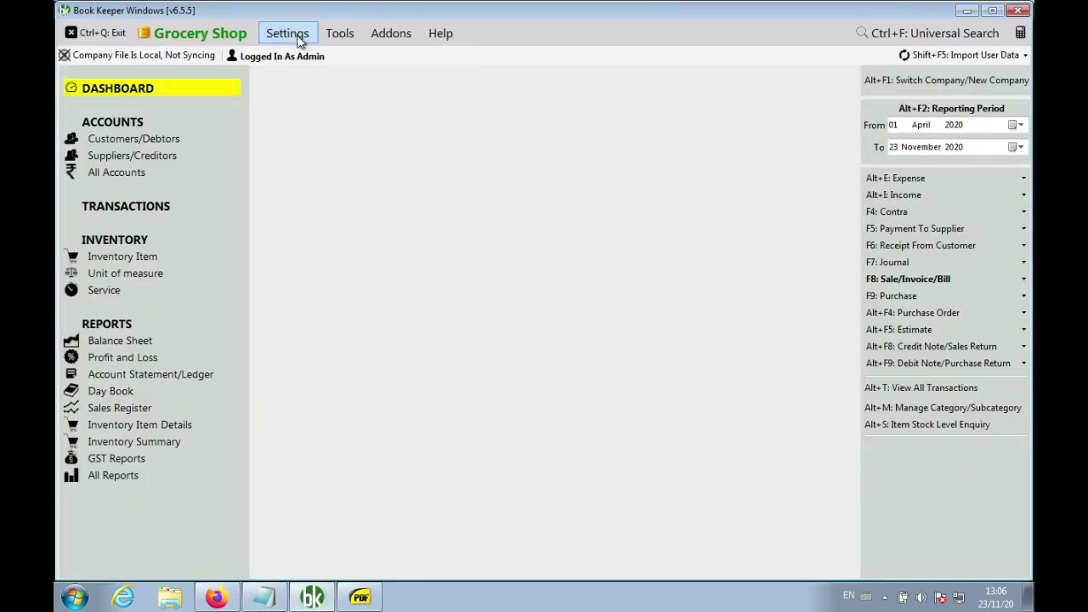
pyautogui.click(293, 33)
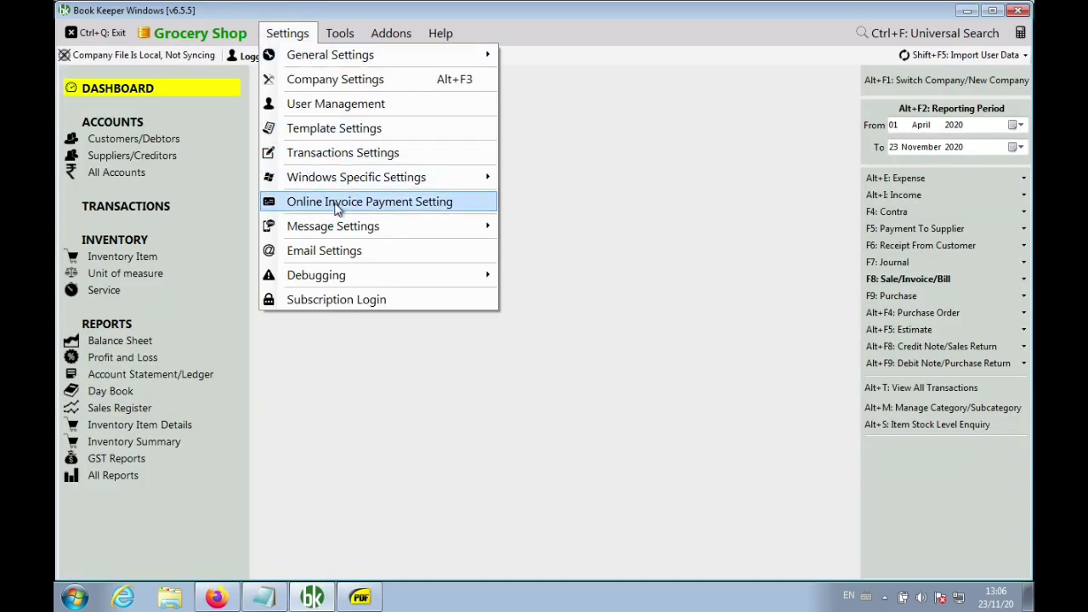
pyautogui.click(340, 202)
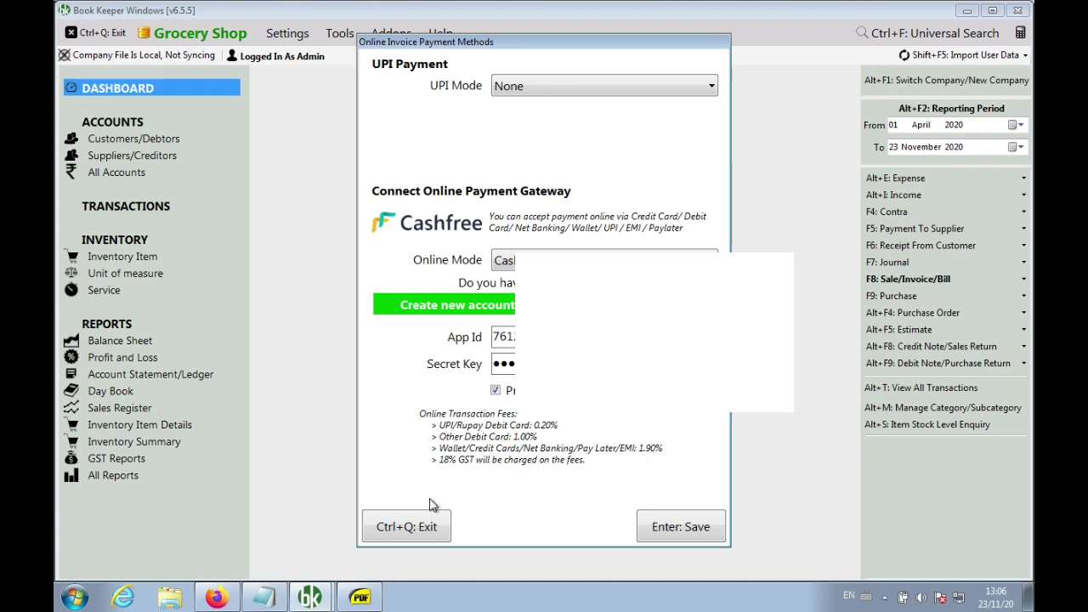
pyautogui.click(276, 598)
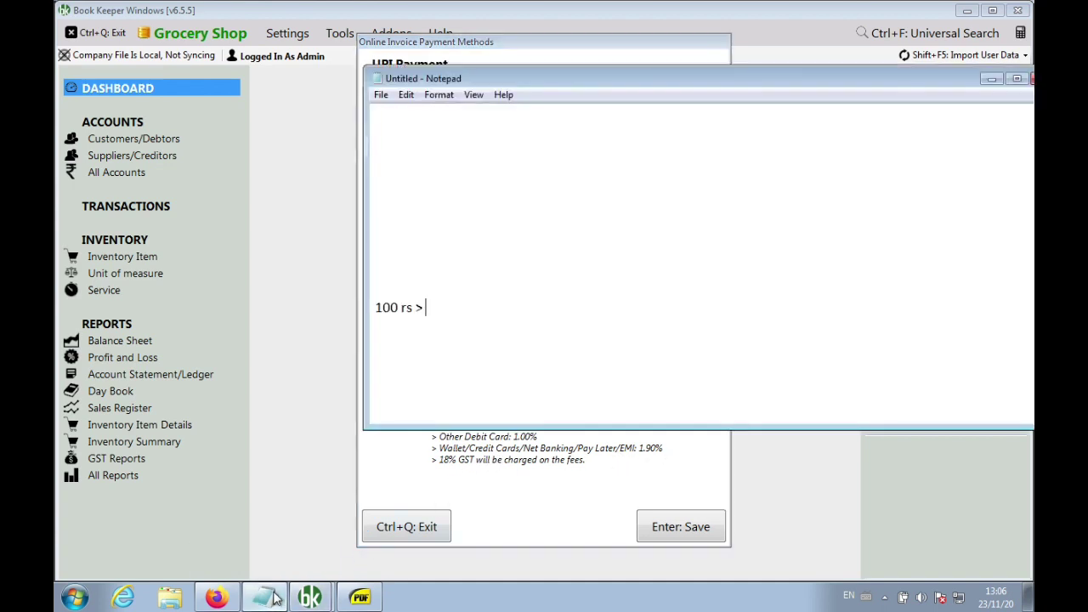
# Note Cashfree fees: UPI 0.20%, Rupay 0.20%, Debit 1%, Credit Cards/Wallets/Netbanking/Paylater/EMI 1.90%
pyautogui.moveTo(666, 81); pyautogui.dragTo(858, 64)
pyautogui.press('Return')
pyautogui.press('Return')
pyautogui.write('UP')
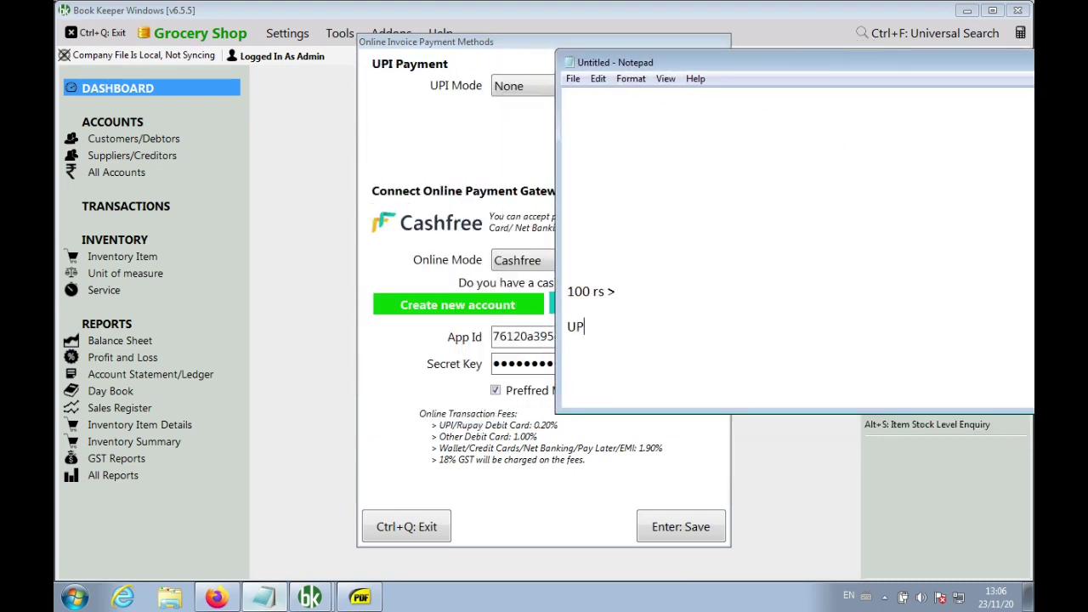
pyautogui.write('I payments: 0.20%')
pyautogui.press('Return')
pyautogui.write('Ru')
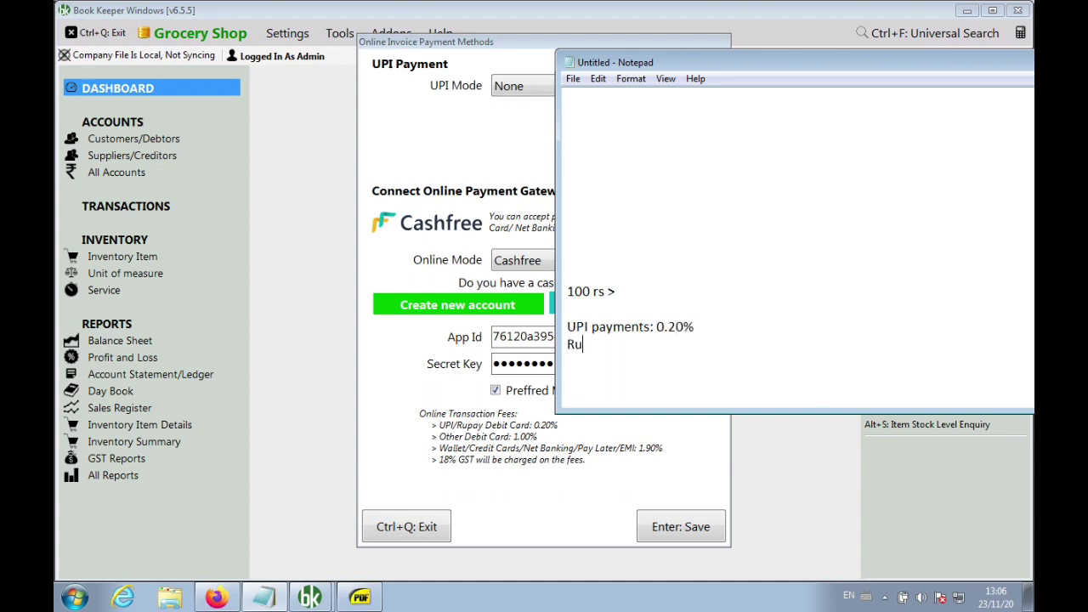
pyautogui.write('pay card: 0.20% ')
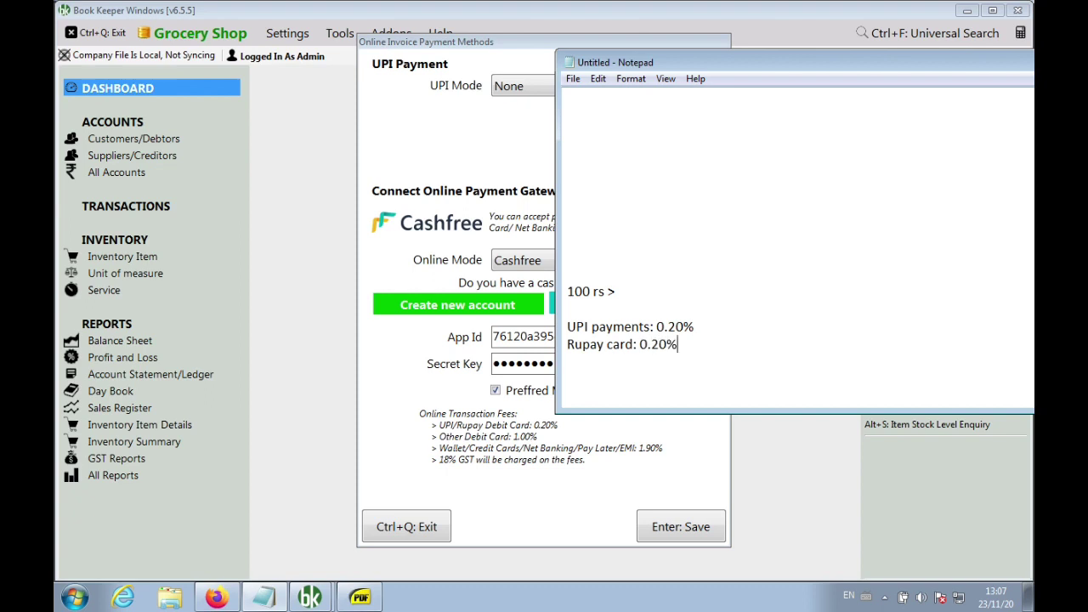
pyautogui.write('Debit Card: 1%')
pyautogui.press('Return')
pyautogui.write('Credi')
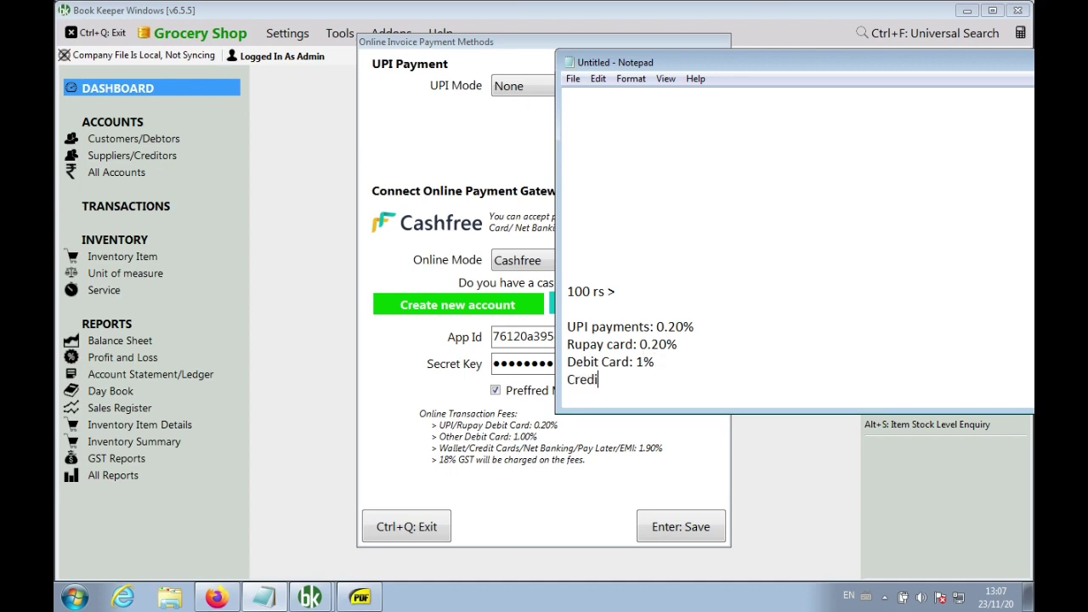
pyautogui.write('t Cards/Wallets/Netb')
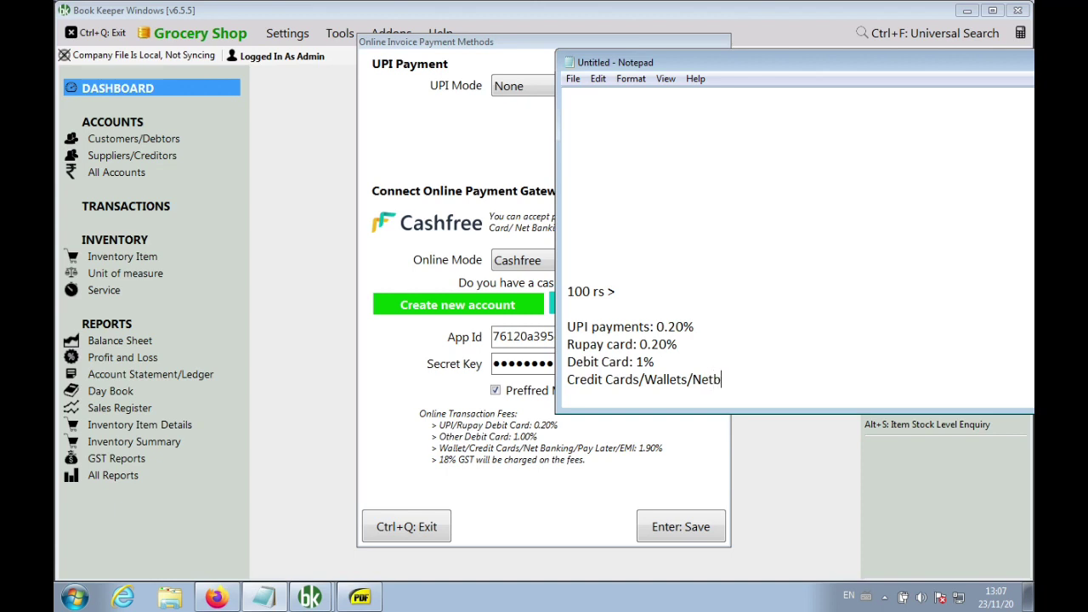
pyautogui.write('anking/Paylater/EMI')
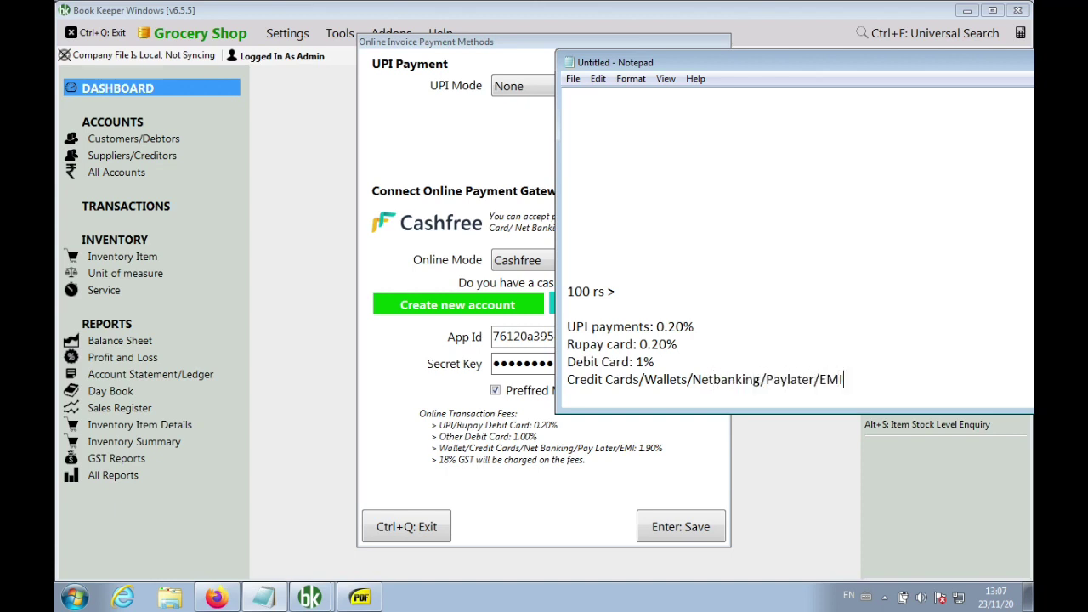
pyautogui.write(': 1.90%')
pyautogui.press('Return')
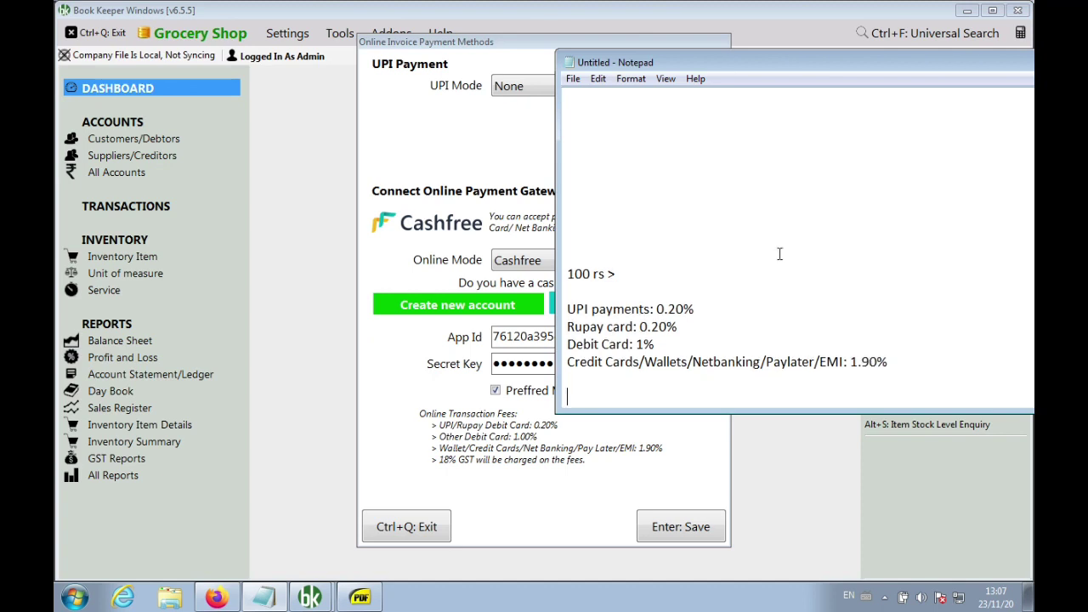
pyautogui.click(433, 529)
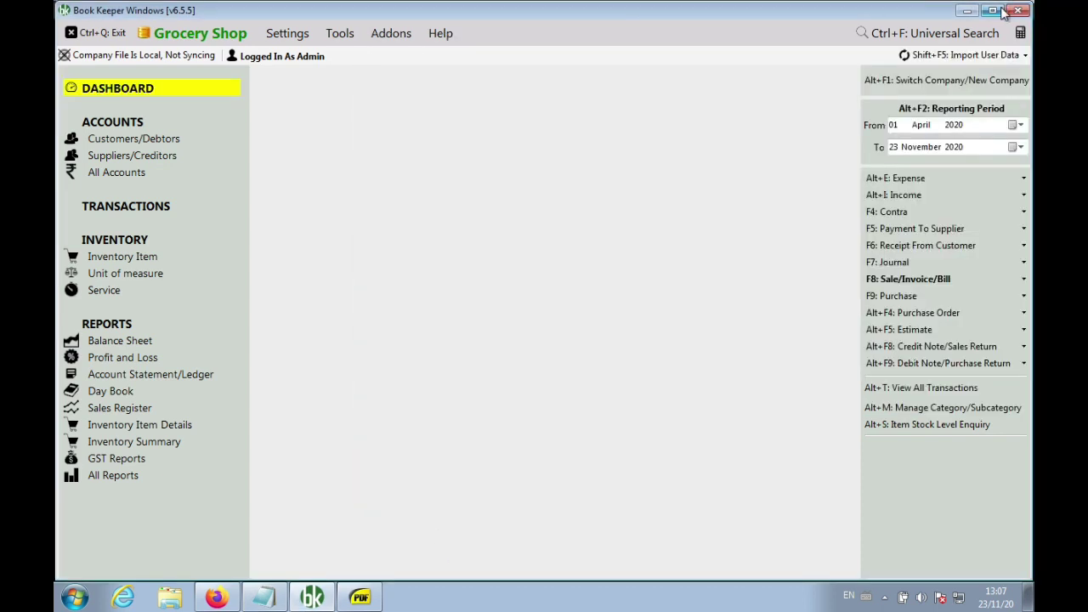
# Append each fee line's net from 100 rs: => 99.80, => 99.80, => 99, => 98.10
pyautogui.click(966, 10)
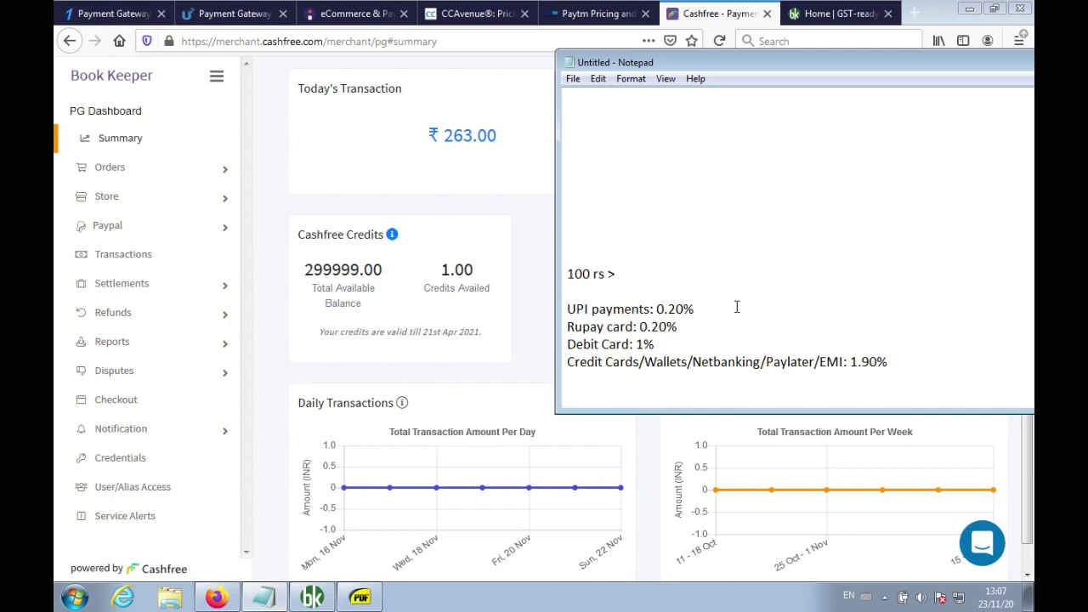
pyautogui.write('=> 99..80')
pyautogui.press('Left')
pyautogui.press('BackSpace')
pyautogui.press('Down')
pyautogui.write('=> 99.80')
pyautogui.press('Down')
pyautogui.write('=> 99')
pyautogui.press('Down')
pyautogui.press('Down')
pyautogui.press('Left')
pyautogui.write('=> 98.10')
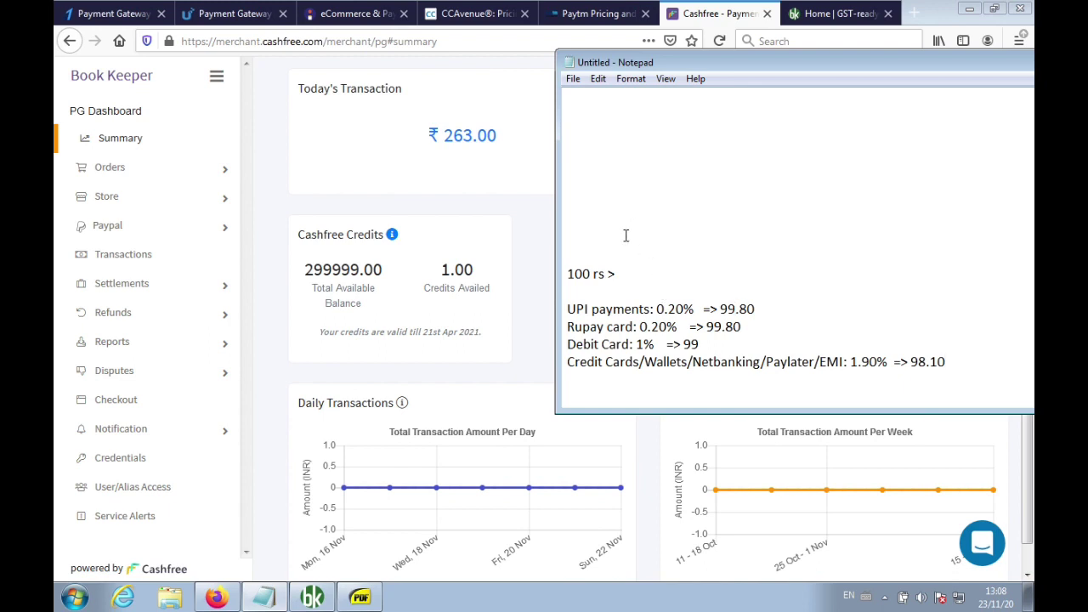
pyautogui.click(90, 17)
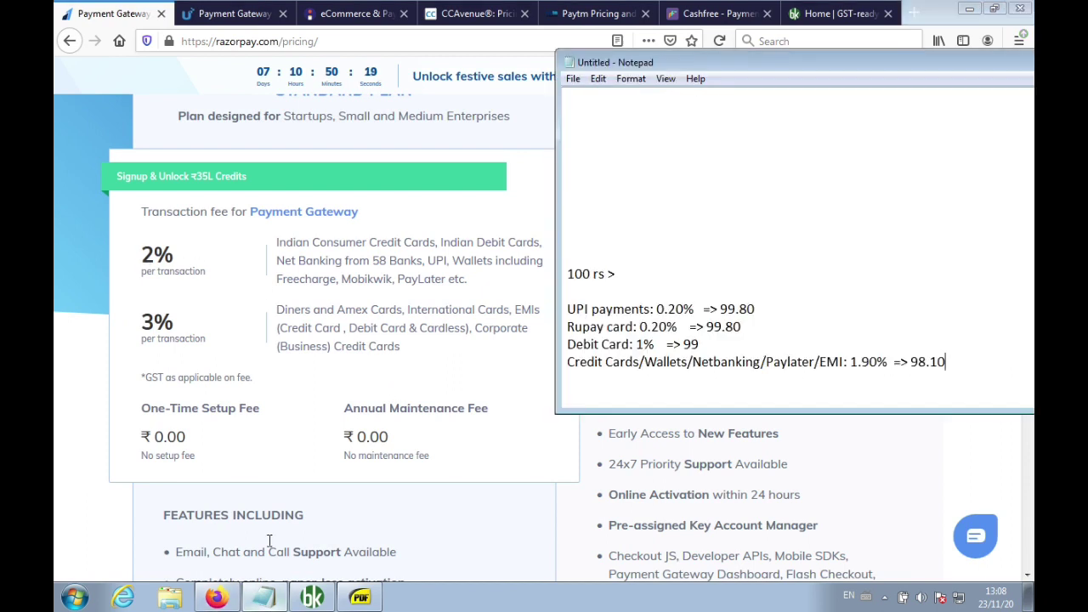
# Compare Razorpay's 2% fee categories with the Debit Card note, then go to PayU biz pricing
pyautogui.moveTo(437, 242); pyautogui.dragTo(476, 280)
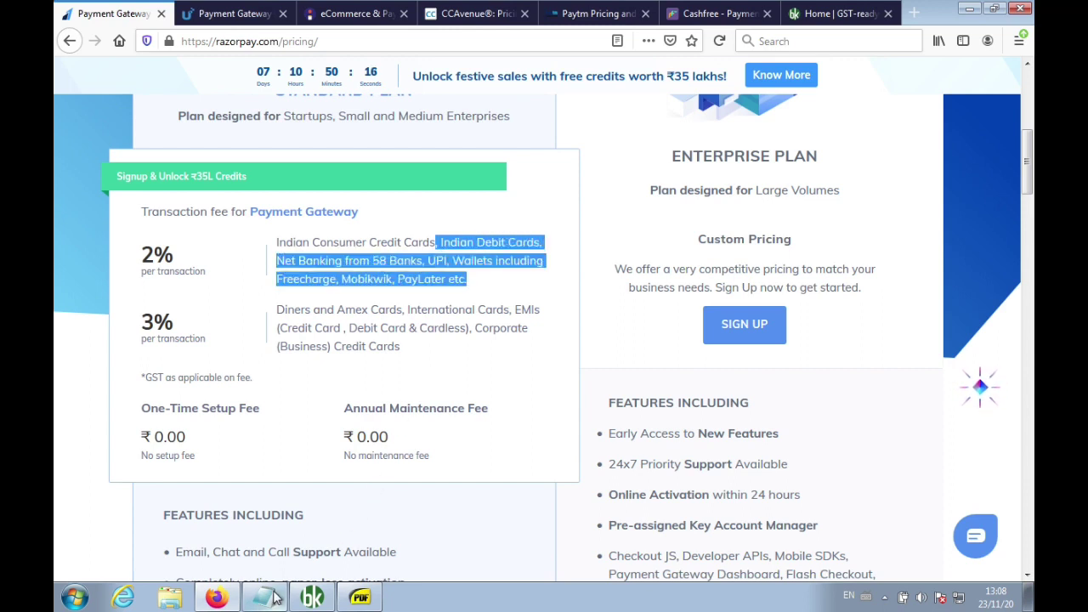
pyautogui.click(279, 595)
pyautogui.moveTo(568, 344); pyautogui.dragTo(661, 349)
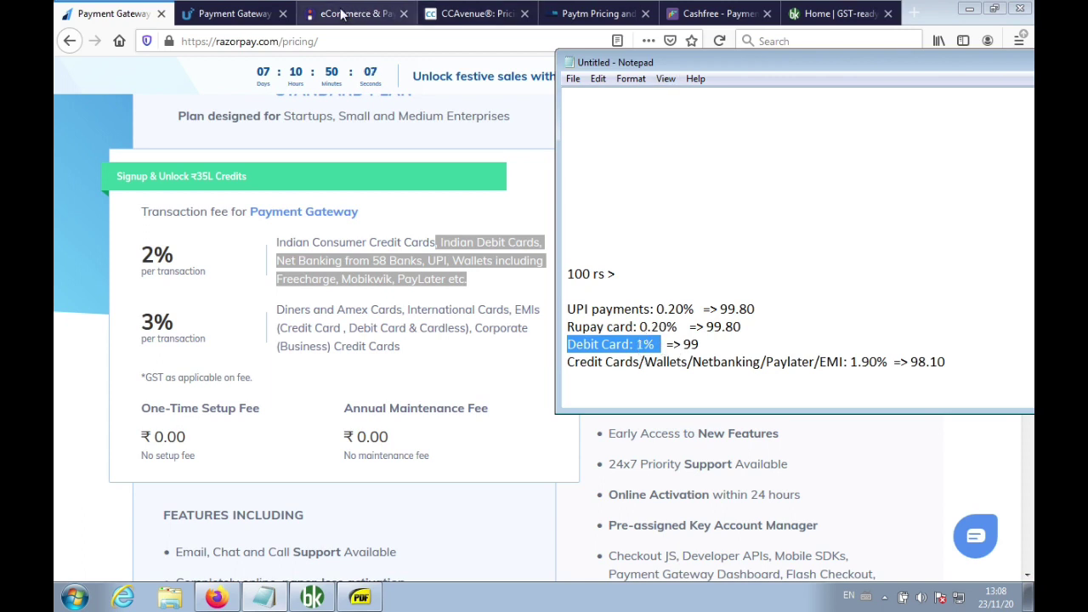
pyautogui.click(241, 16)
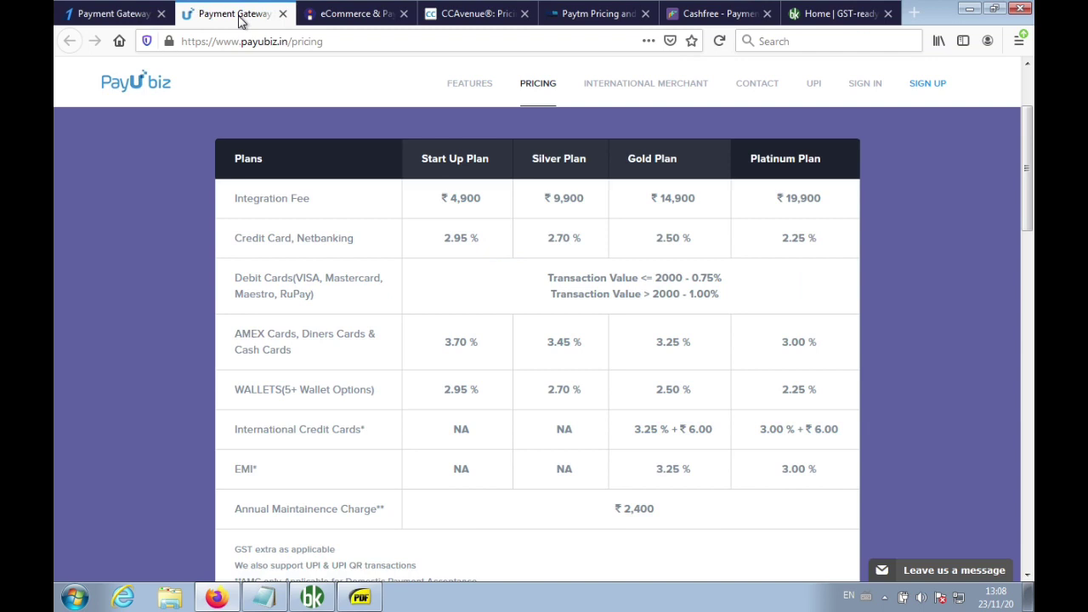
# Compare PayU's 2.95% credit card and netbanking fee with the credit cards line in the notes
pyautogui.scroll(-1, 264, 249)
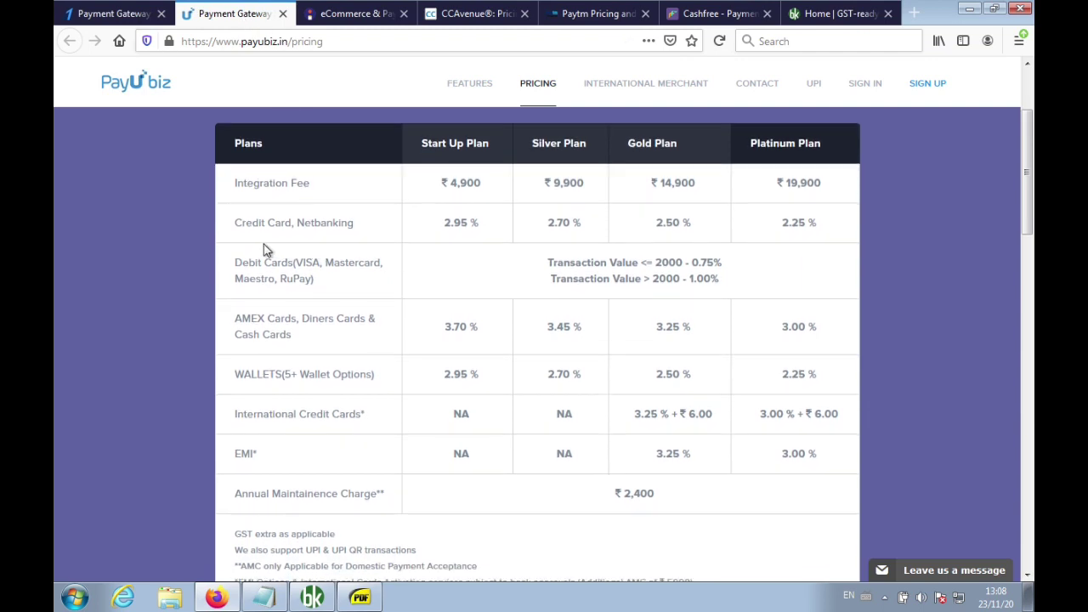
pyautogui.moveTo(235, 223); pyautogui.dragTo(488, 231)
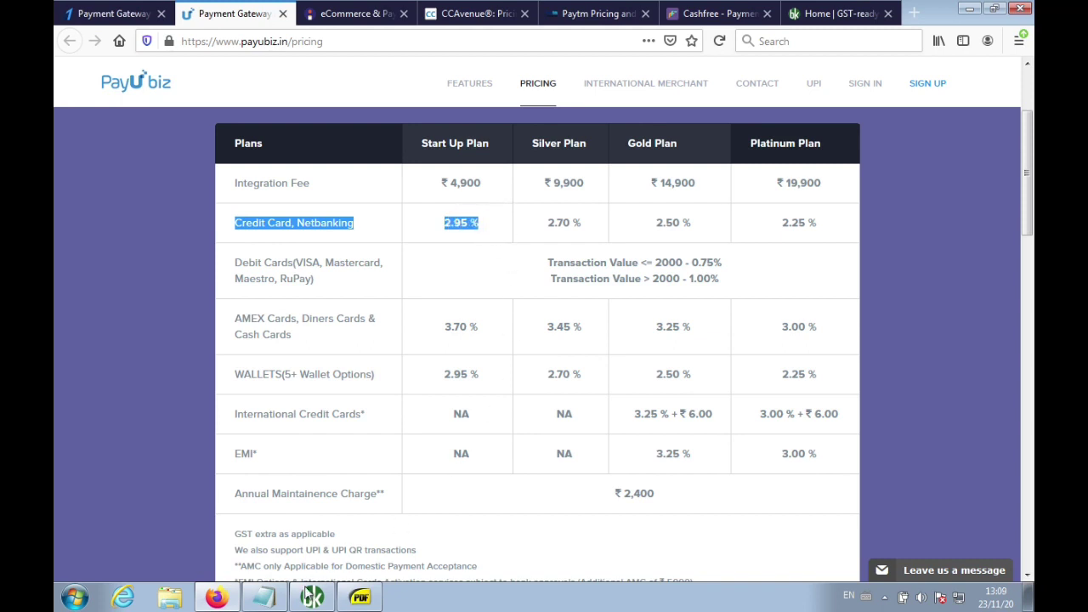
pyautogui.click(264, 598)
pyautogui.click(664, 361)
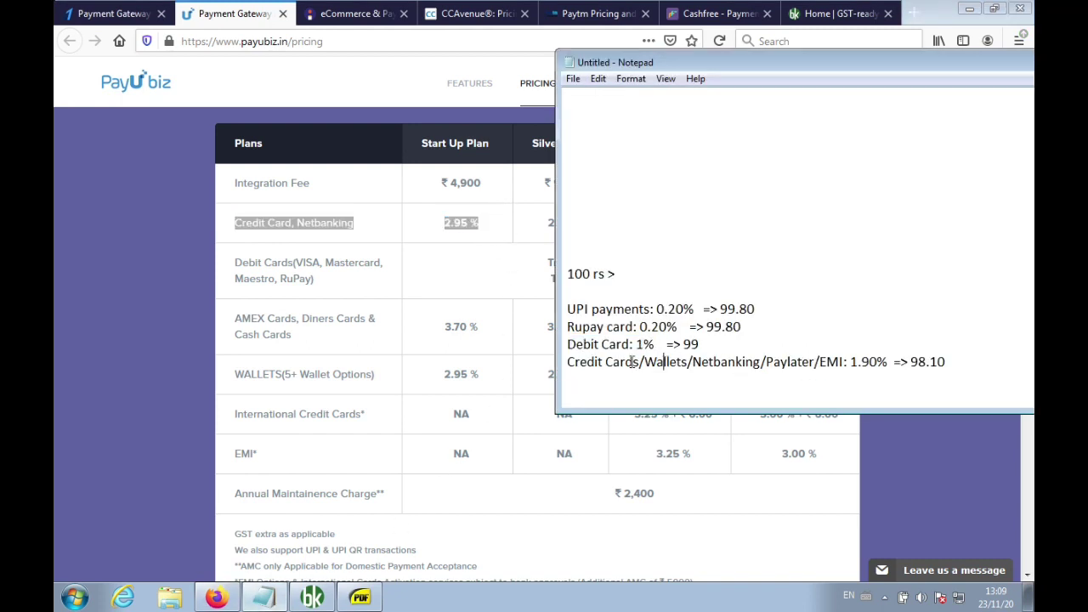
pyautogui.moveTo(586, 362); pyautogui.dragTo(886, 361)
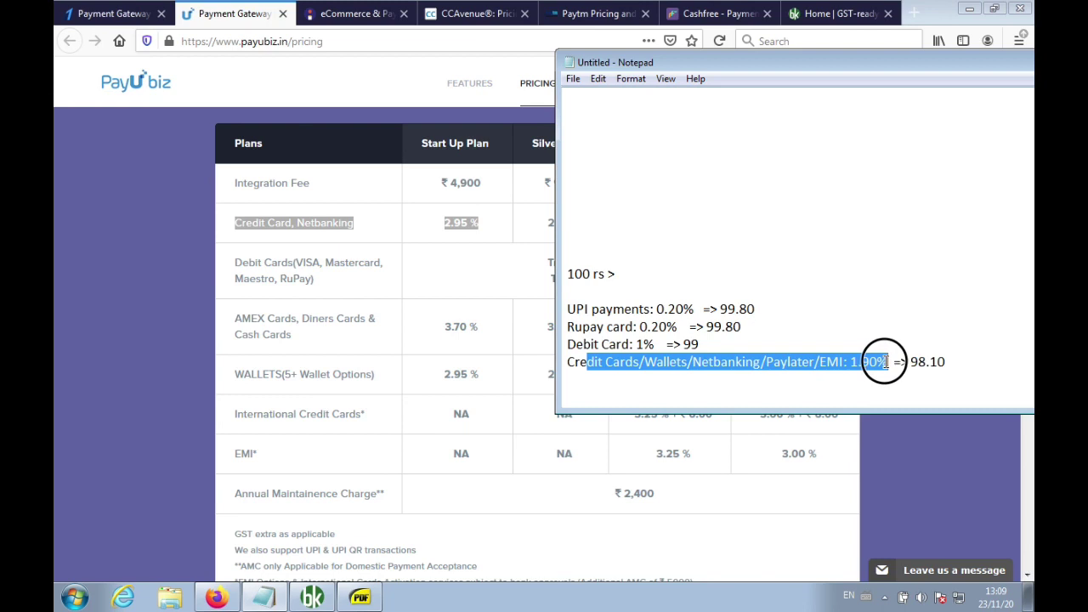
# Compare PayU's 2.95% wallets fee with the noted 1.90% credit card fee
pyautogui.click(445, 346)
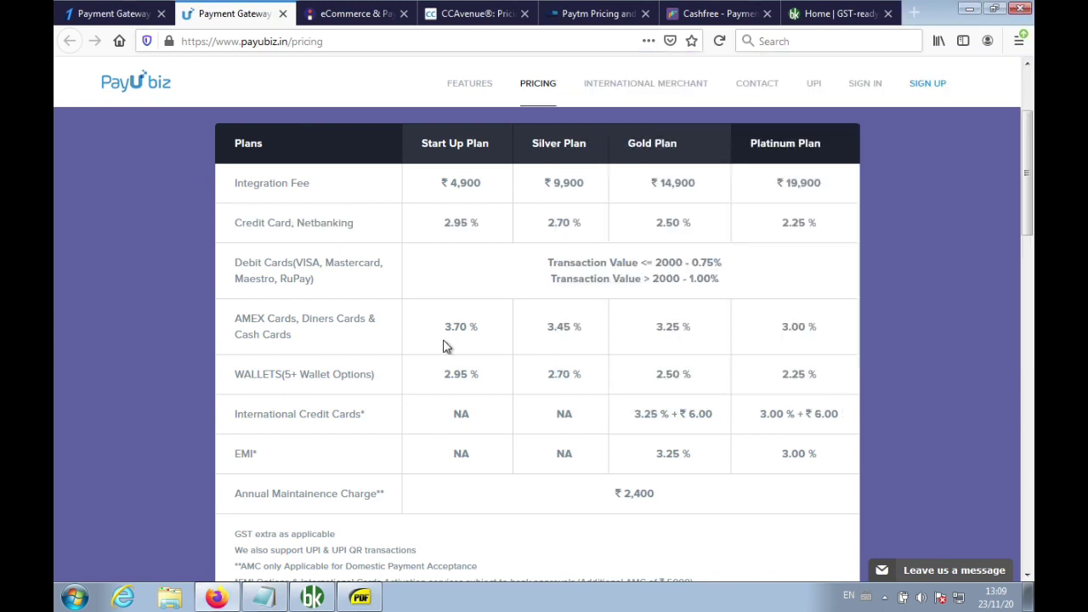
pyautogui.moveTo(253, 374); pyautogui.dragTo(479, 380)
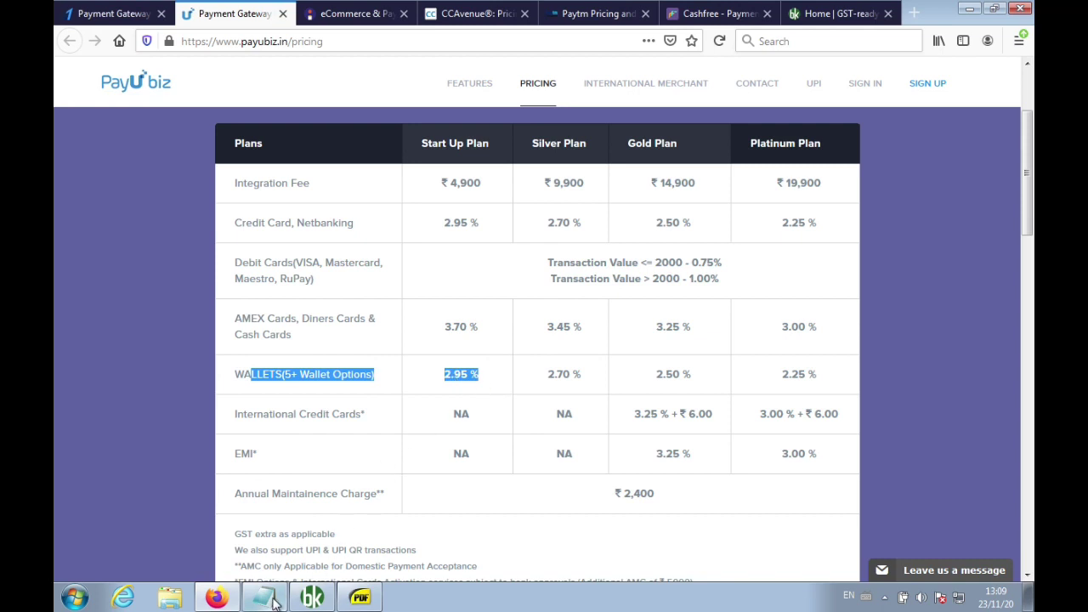
pyautogui.click(274, 602)
pyautogui.click(744, 364)
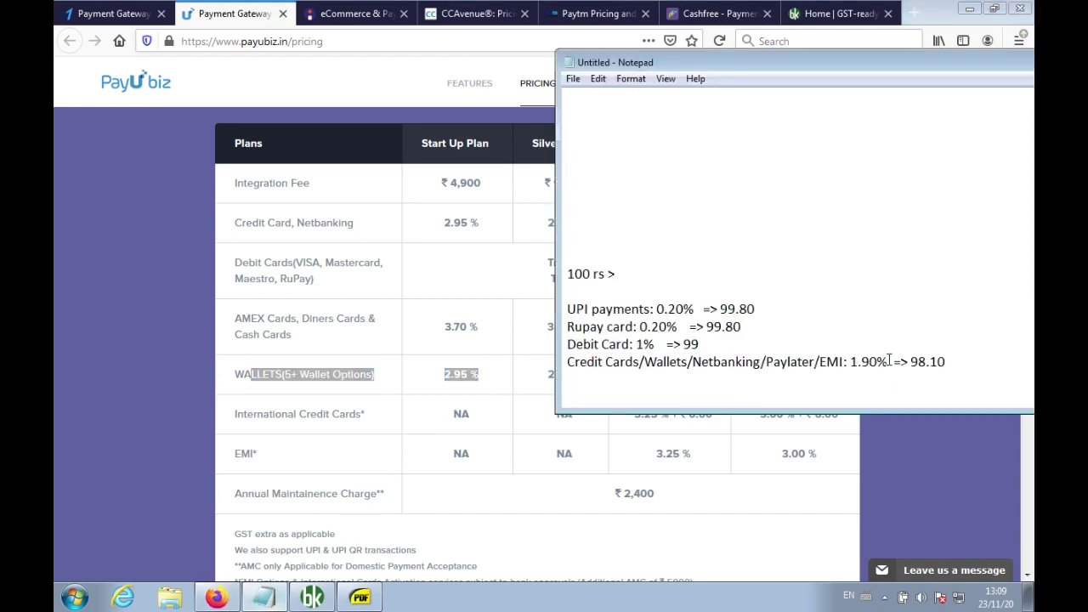
pyautogui.moveTo(889, 362); pyautogui.dragTo(846, 361)
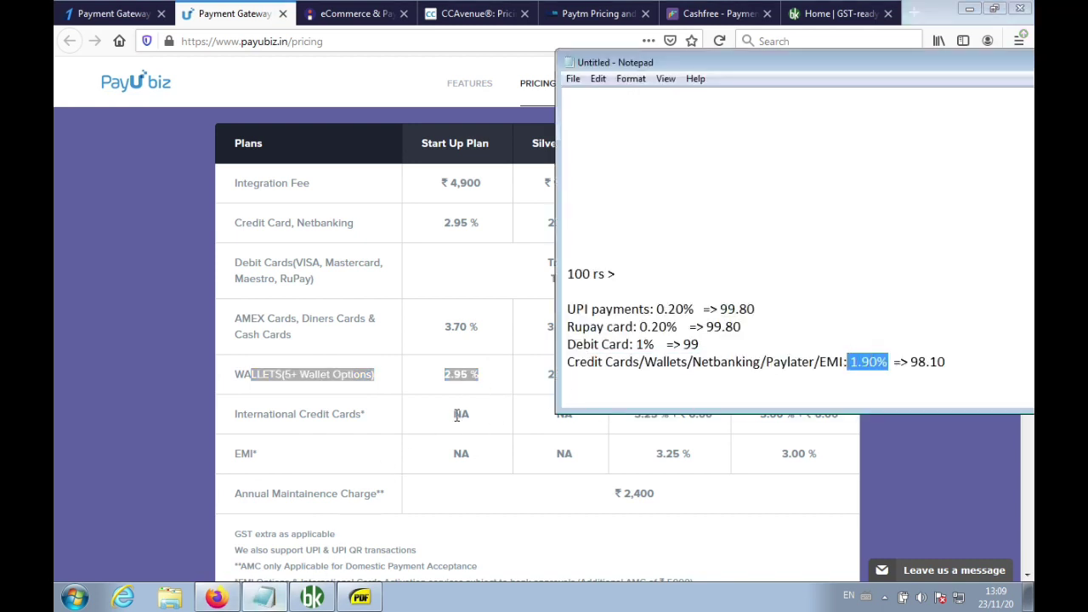
# Check PayU's ₹2,400 annual maintenance charge and add 'Annual charge = 0' above the fee lines
pyautogui.click(456, 416)
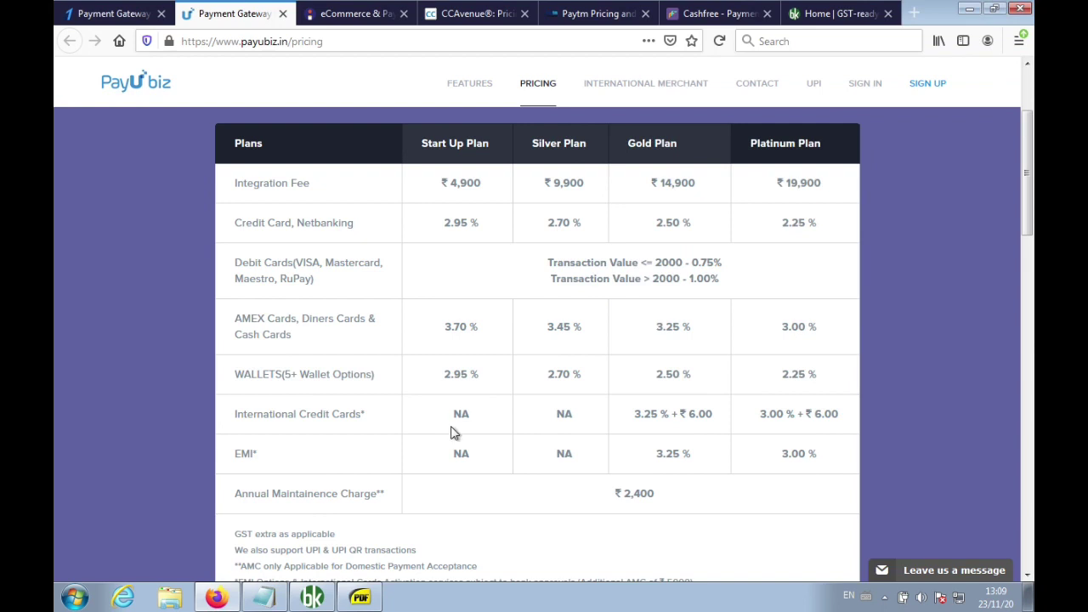
pyautogui.moveTo(668, 505); pyautogui.dragTo(608, 500)
pyautogui.click(265, 598)
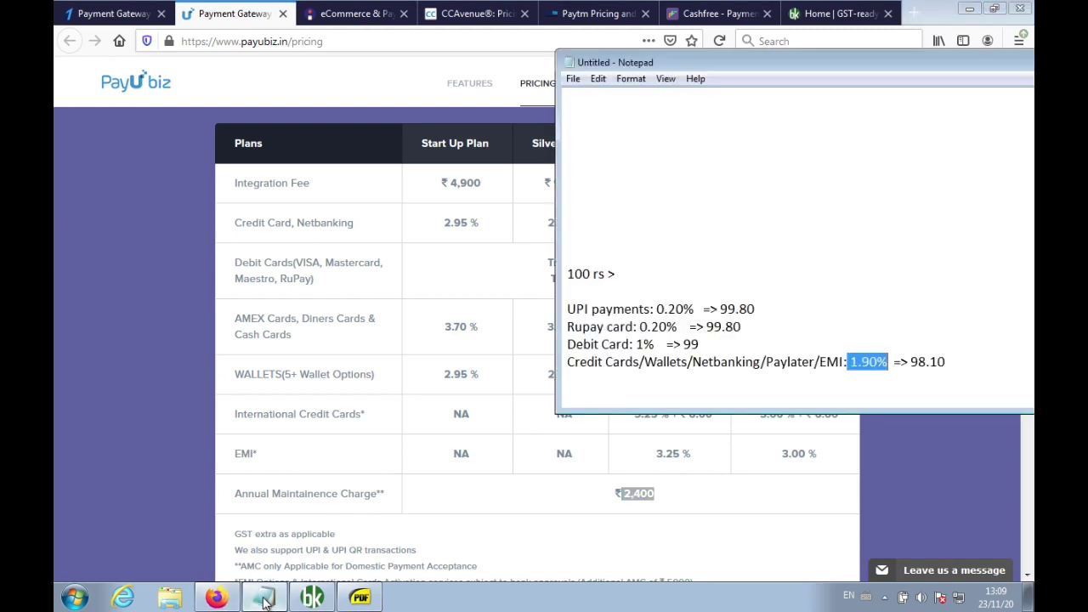
pyautogui.press('Up')
pyautogui.press('Up')
pyautogui.press('Up')
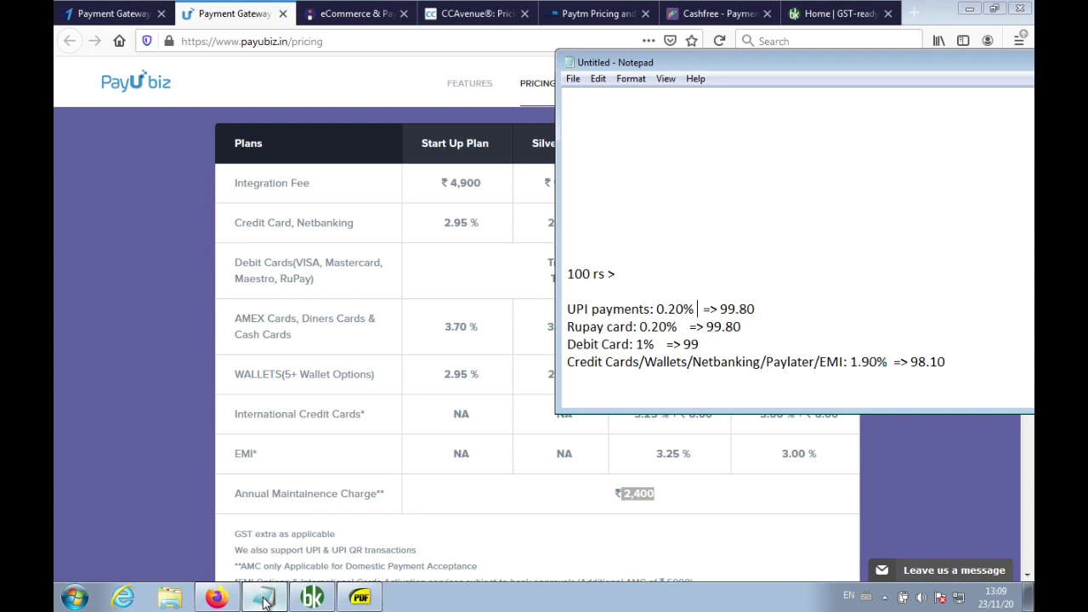
pyautogui.press('Return')
pyautogui.write('Annual ')
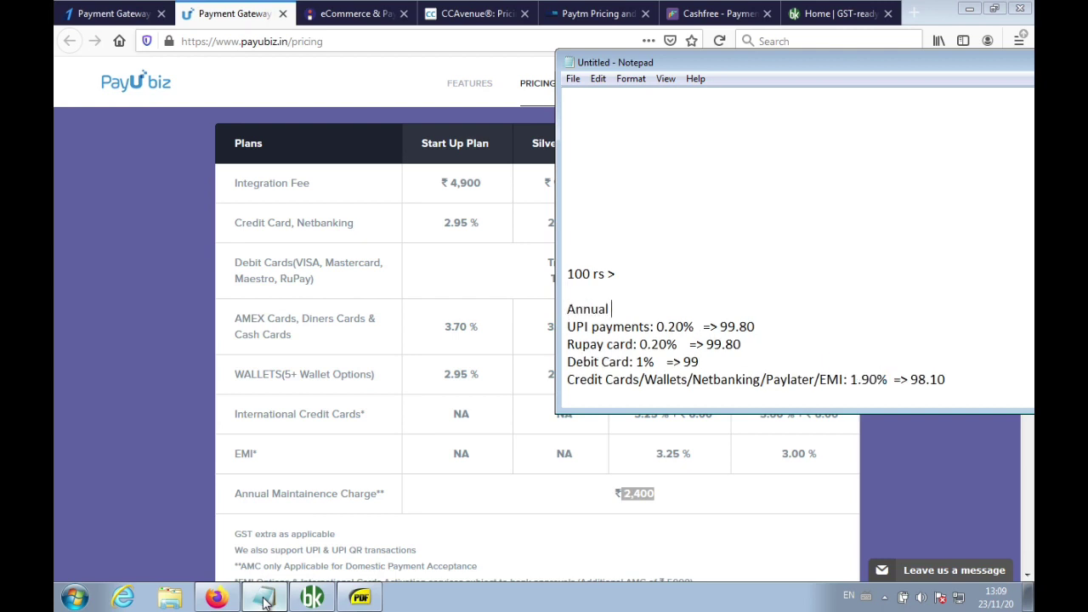
pyautogui.write('charge = 0')
pyautogui.click(410, 457)
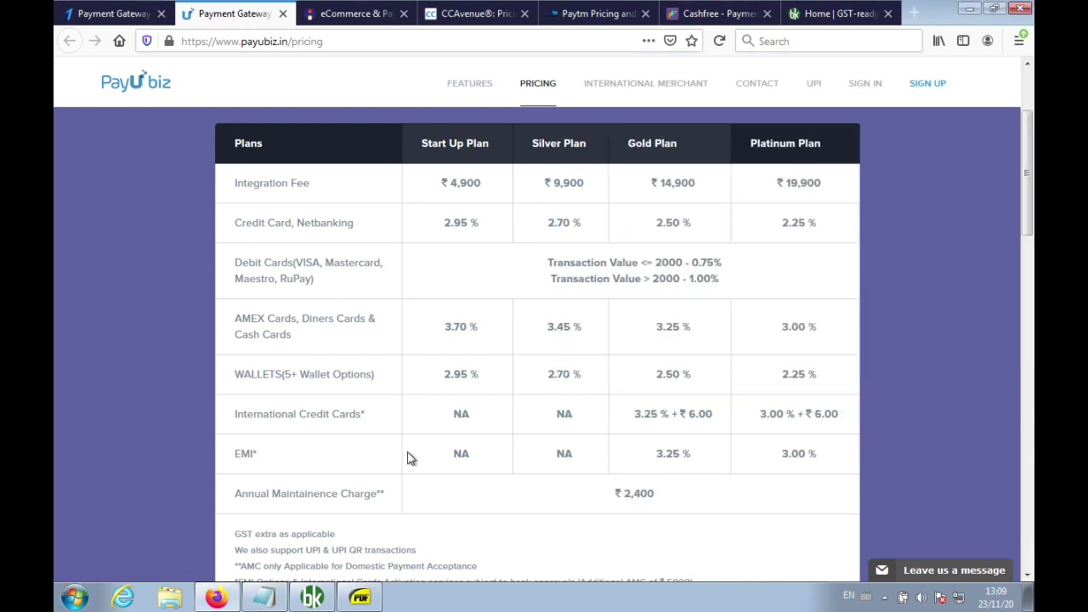
# Compare Instamojo's 2% transaction fee against the noted 0.20% UPI payments fee
pyautogui.click(384, 22)
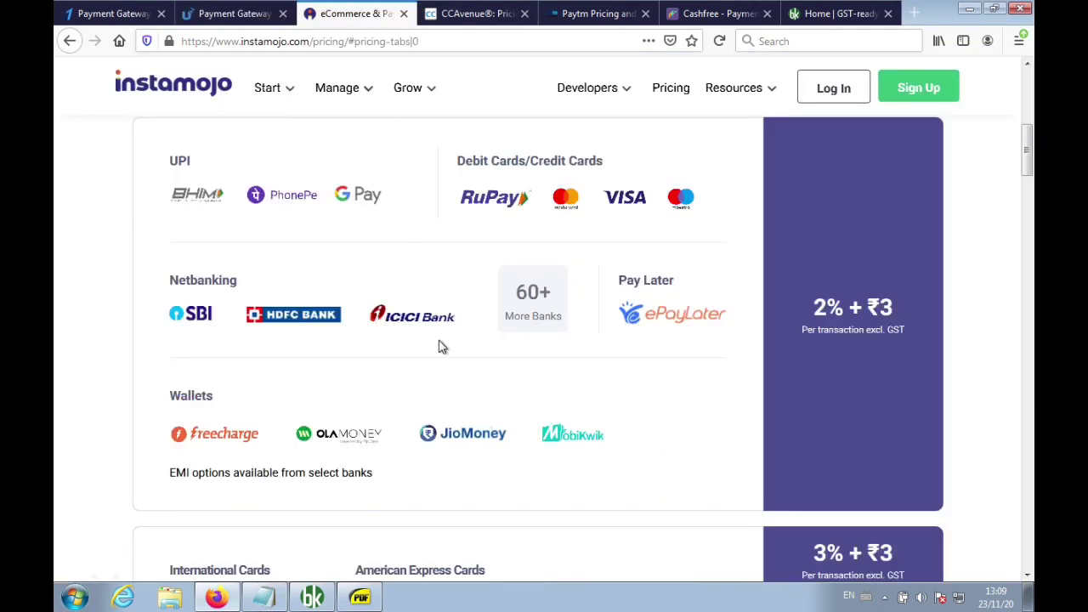
pyautogui.scroll(-1, 442, 347)
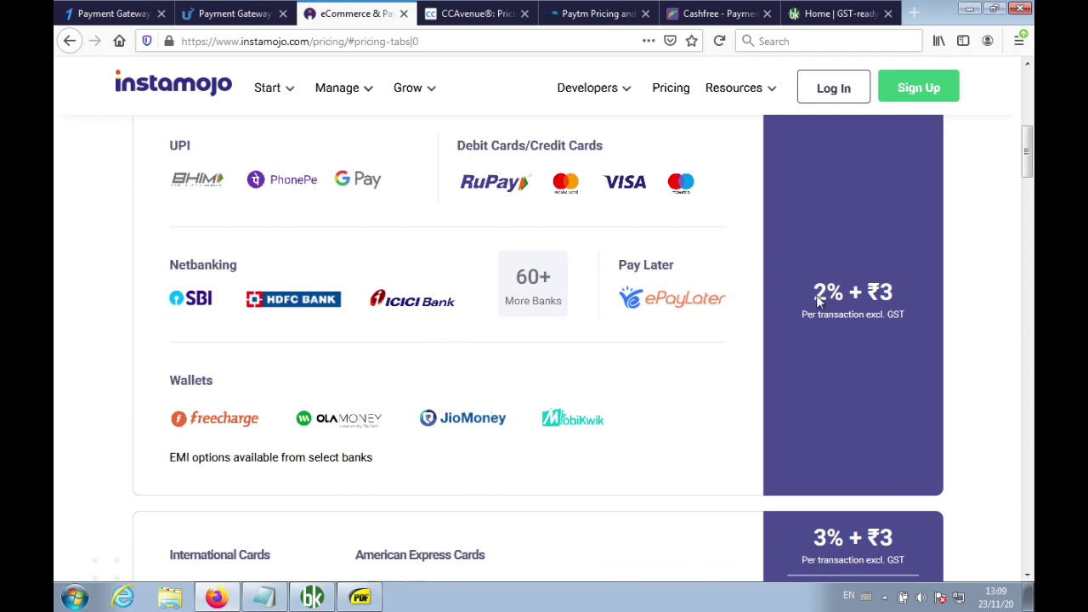
pyautogui.moveTo(843, 293); pyautogui.dragTo(796, 299)
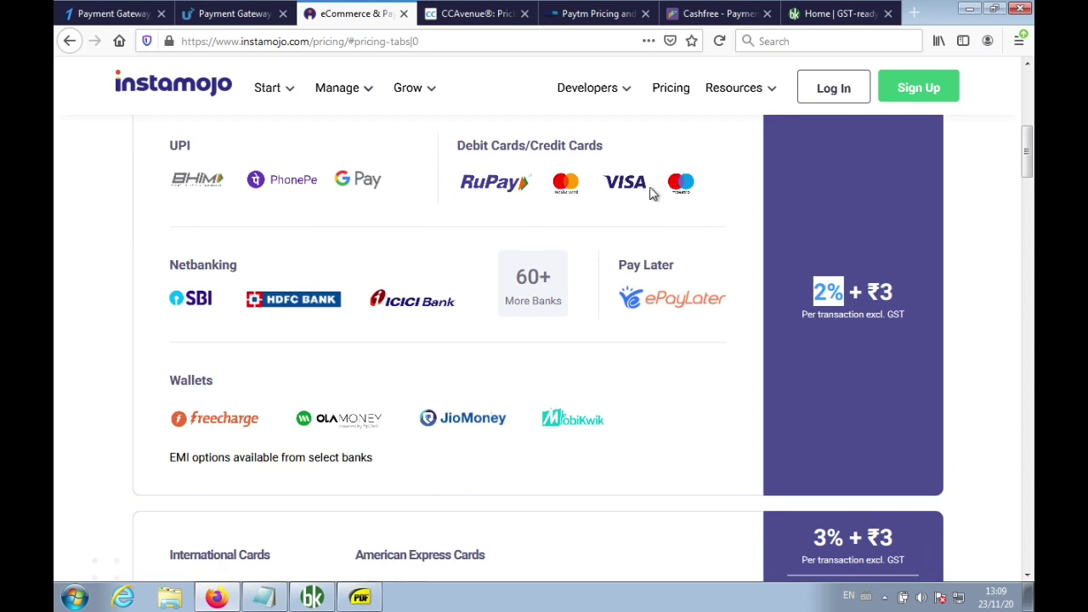
pyautogui.click(264, 598)
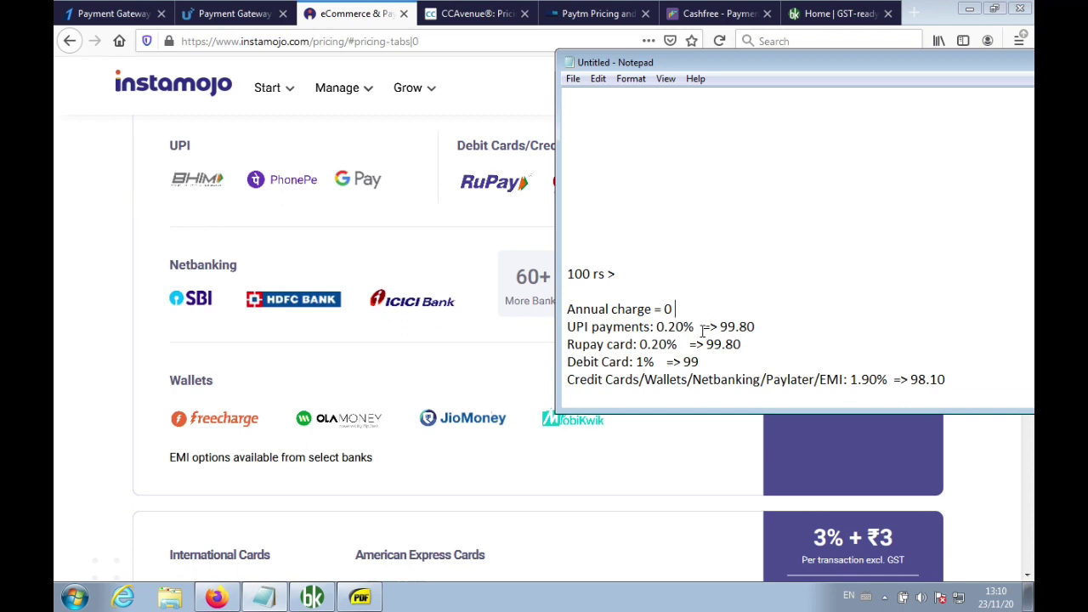
pyautogui.moveTo(694, 327); pyautogui.dragTo(570, 328)
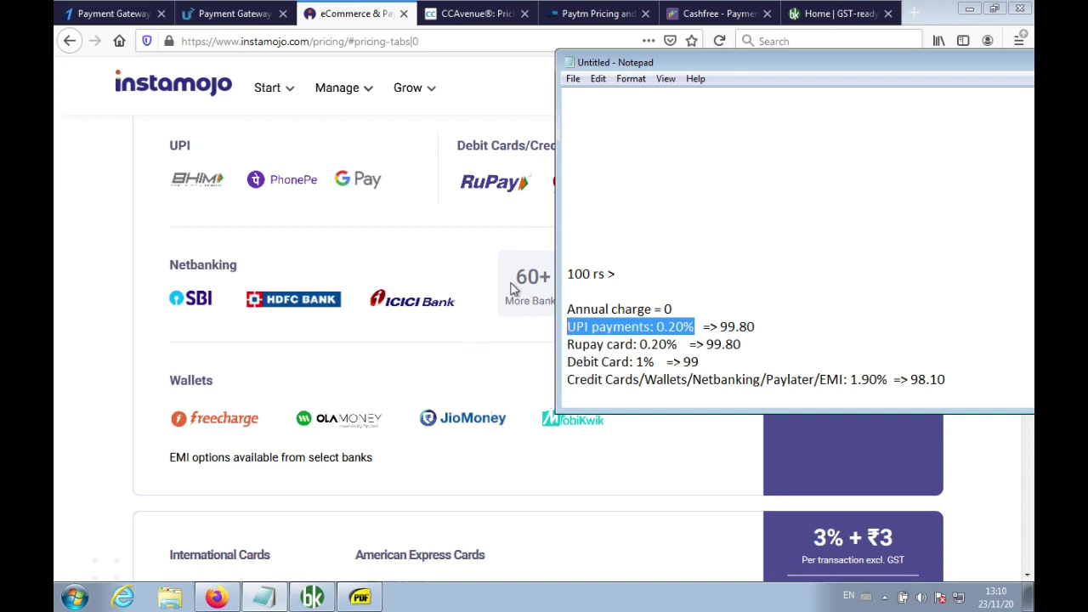
pyautogui.click(473, 214)
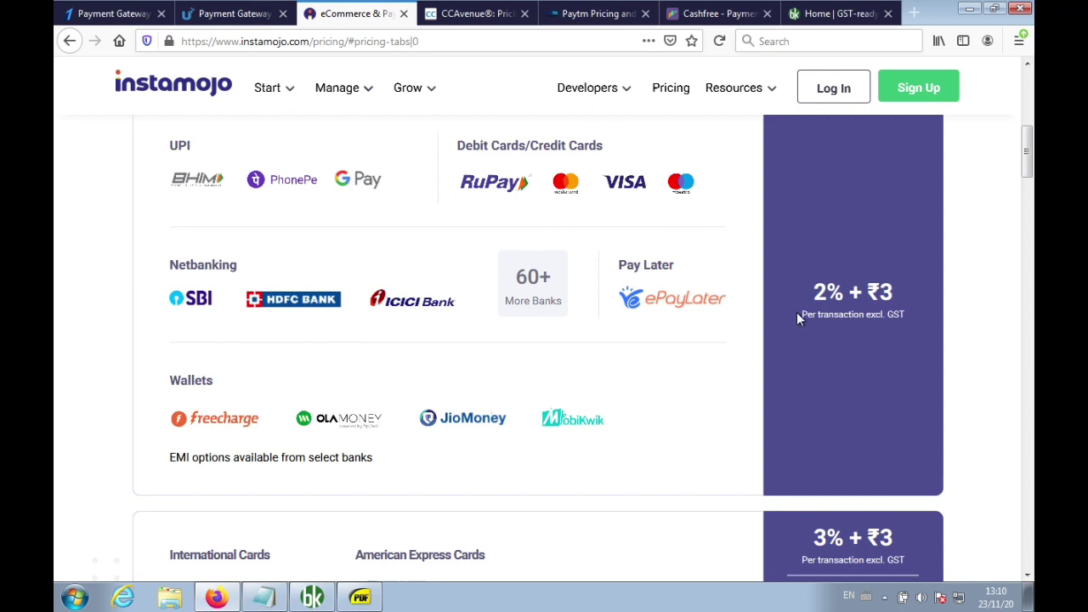
# Check CCAvenue's 2.00% rates against the noted 'Debit Card: 1%' line, then go to Paytm's pricing
pyautogui.click(470, 15)
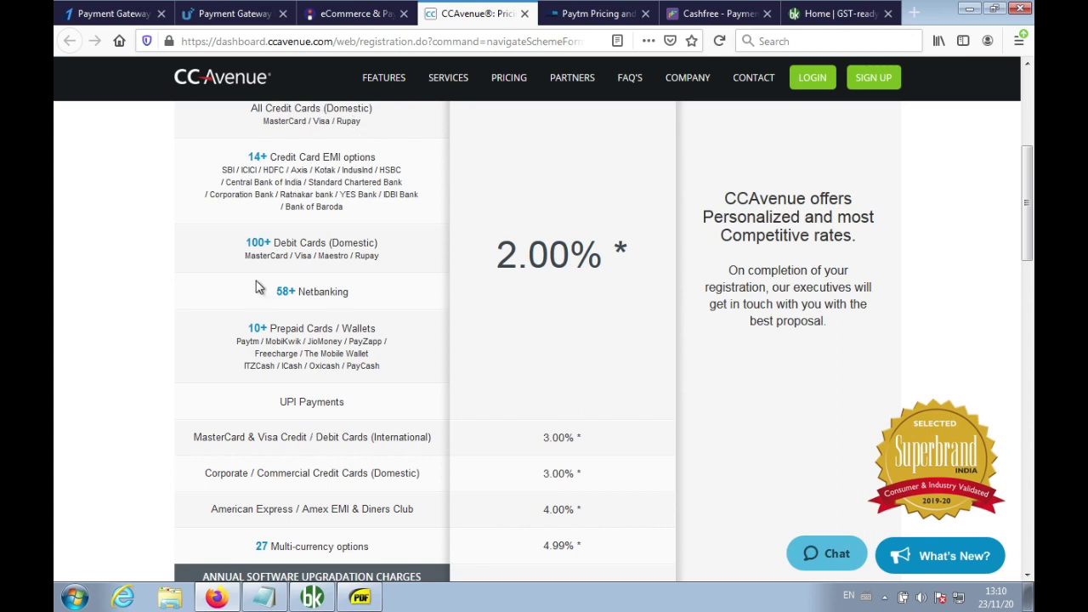
pyautogui.click(264, 598)
pyautogui.moveTo(656, 361); pyautogui.dragTo(568, 364)
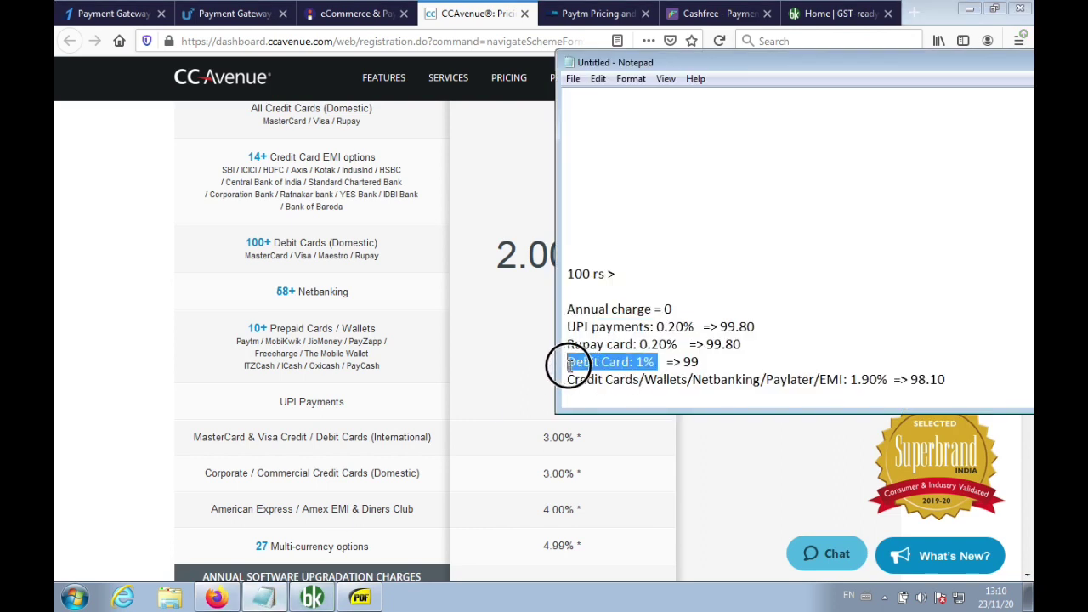
pyautogui.click(319, 210)
pyautogui.click(608, 15)
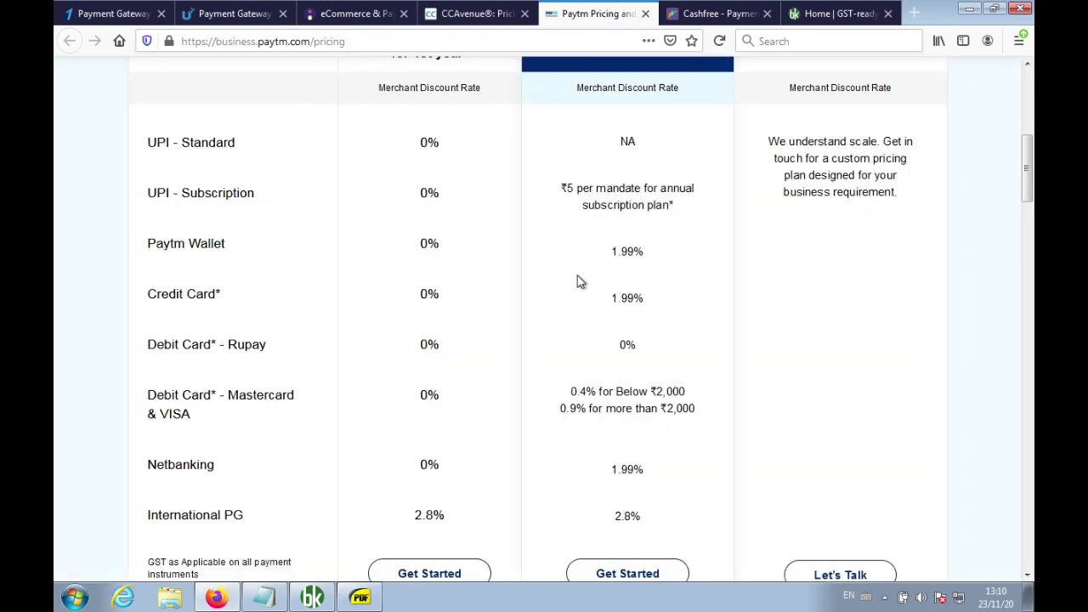
# Compare Paytm's 1.99% wallet and credit card rates with the notes, then open Cashfree's dashboard
pyautogui.scroll(4, 577, 281)
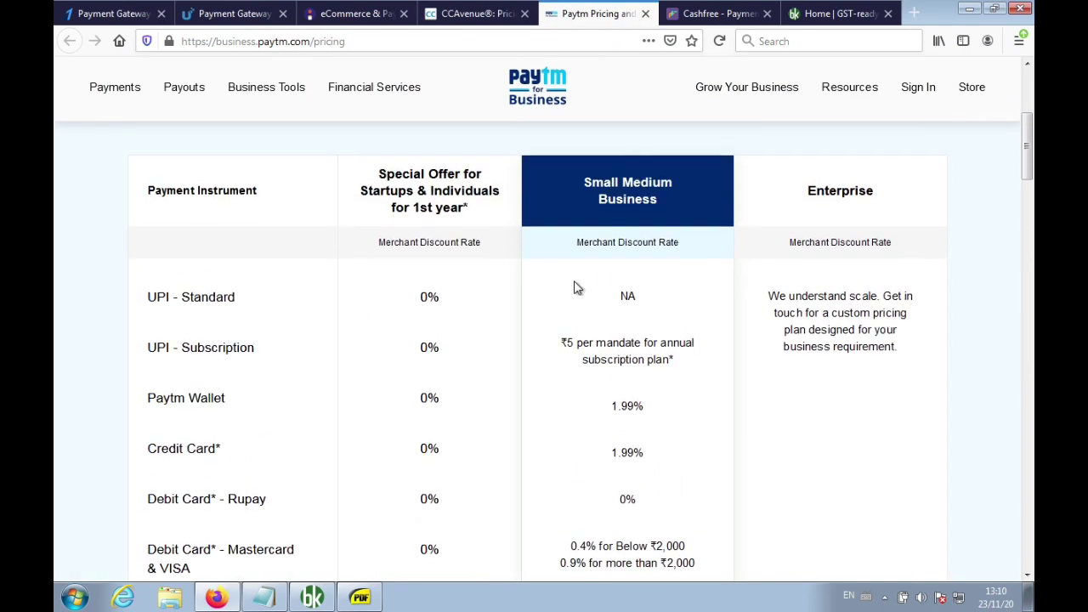
pyautogui.scroll(-1, 593, 359)
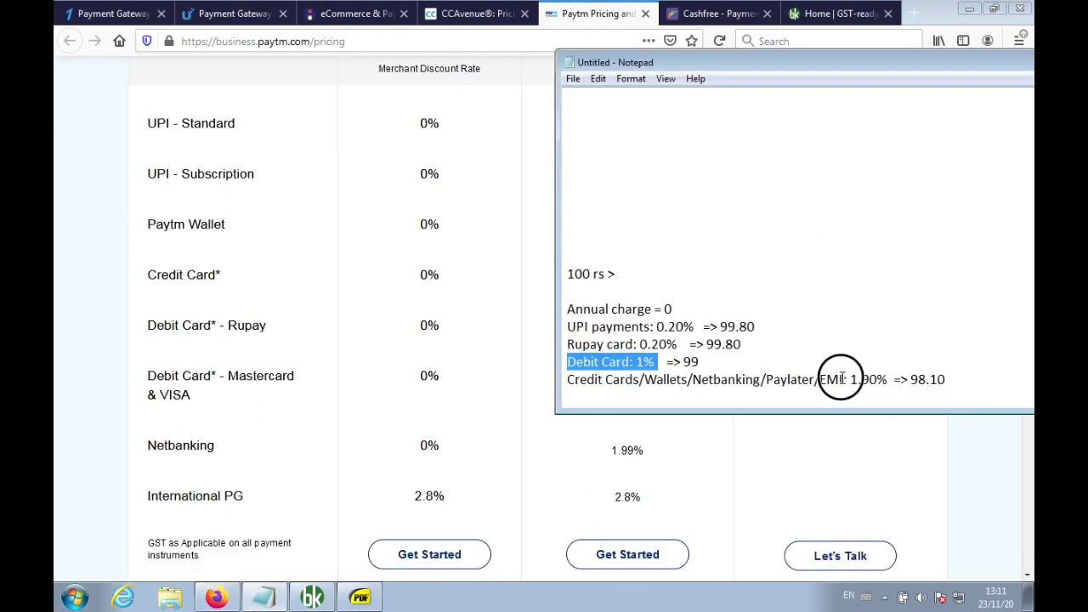
pyautogui.hotkey('shift', 'End')
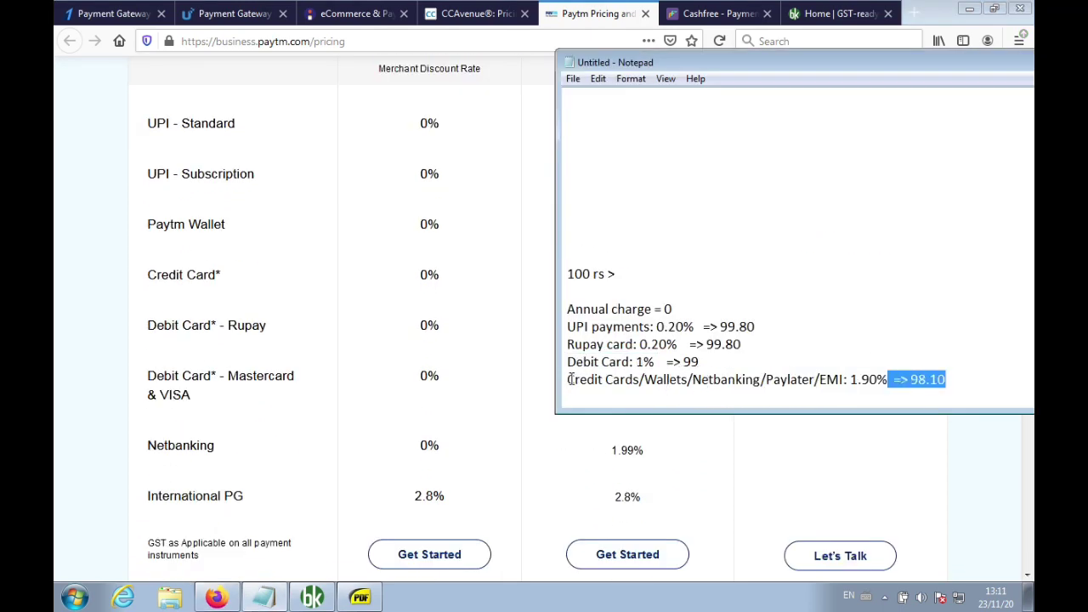
pyautogui.click(510, 327)
pyautogui.moveTo(655, 274); pyautogui.dragTo(599, 252)
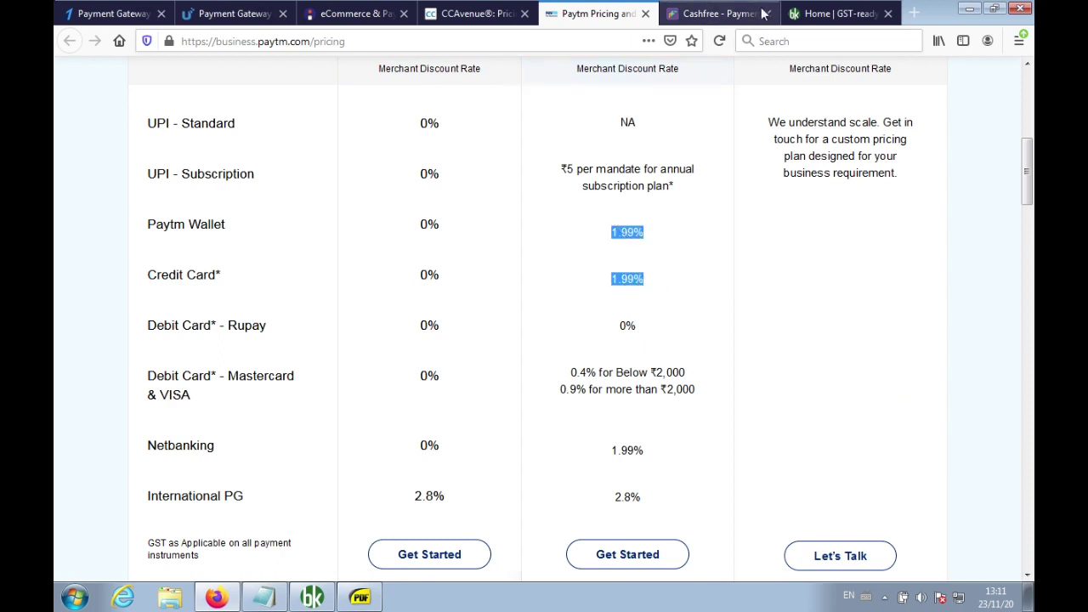
pyautogui.click(729, 17)
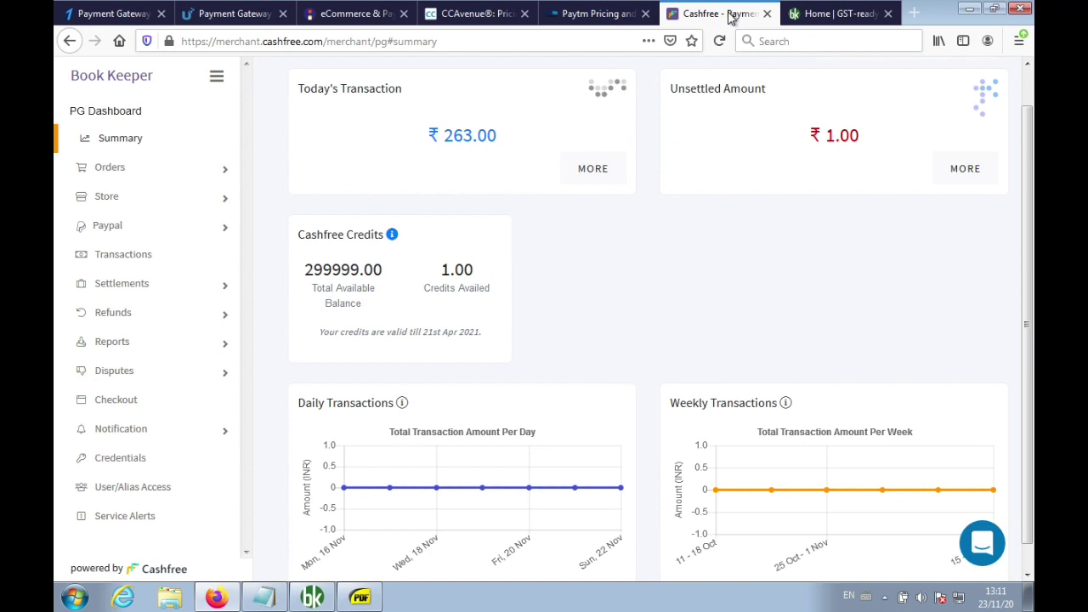
# Minimize Firefox, review the INV9.pdf invoice, then switch to the Book Keeper Grocery Shop dashboard
pyautogui.click(969, 10)
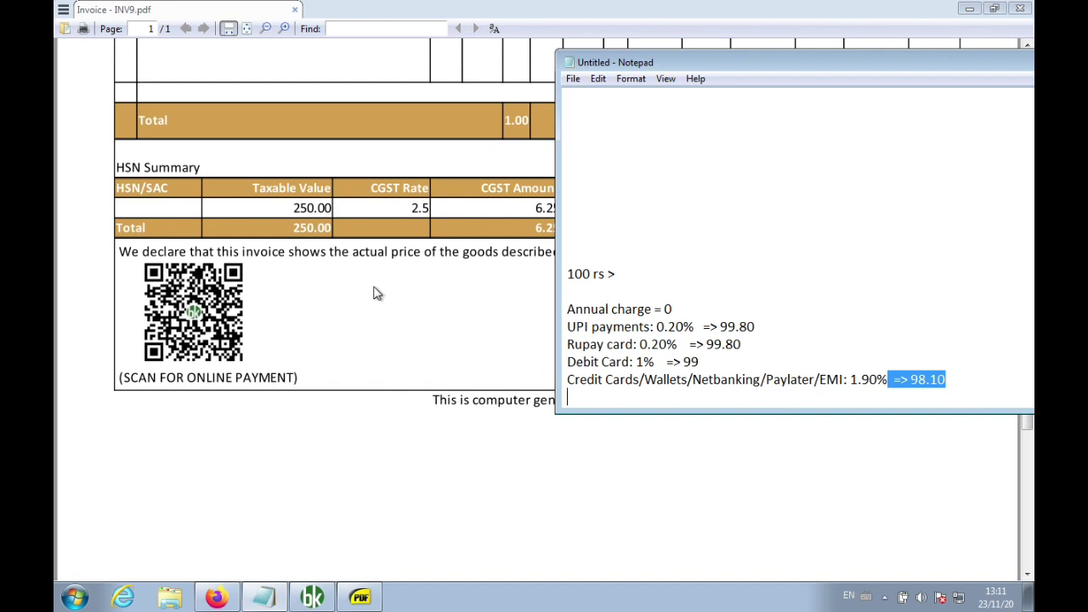
pyautogui.click(378, 293)
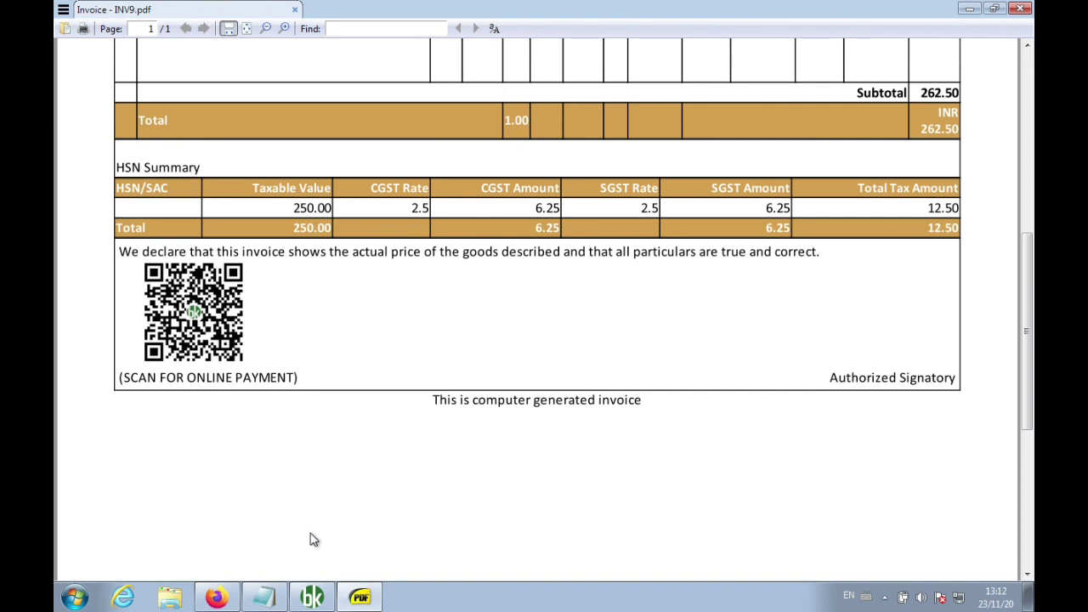
pyautogui.click(315, 597)
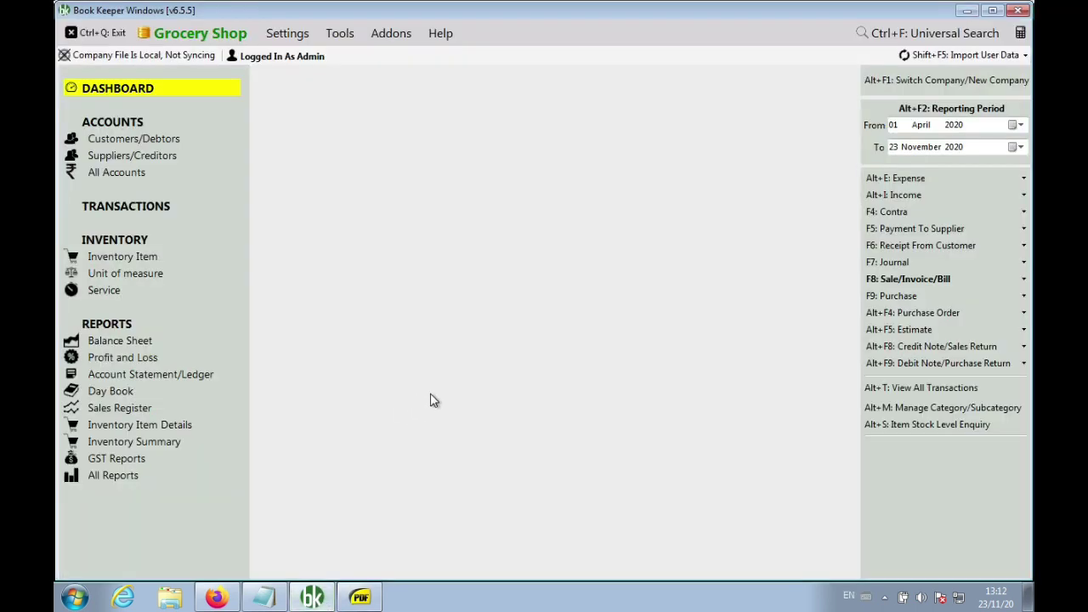
# Bring the Notepad fee notes forward and add blank lines after the 98.10 credit card line
pyautogui.click(269, 598)
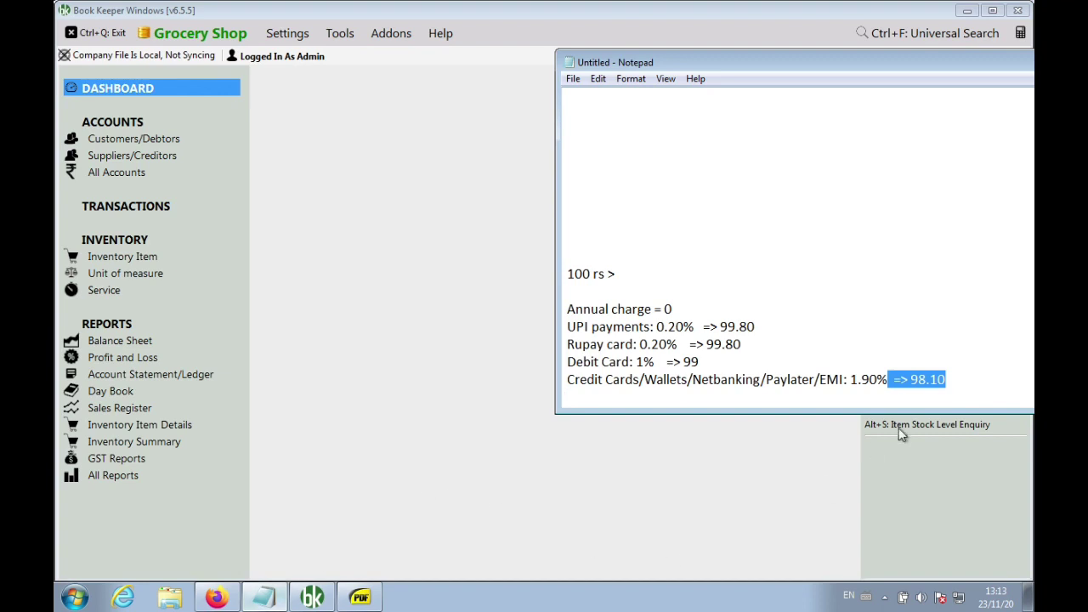
pyautogui.click(976, 384)
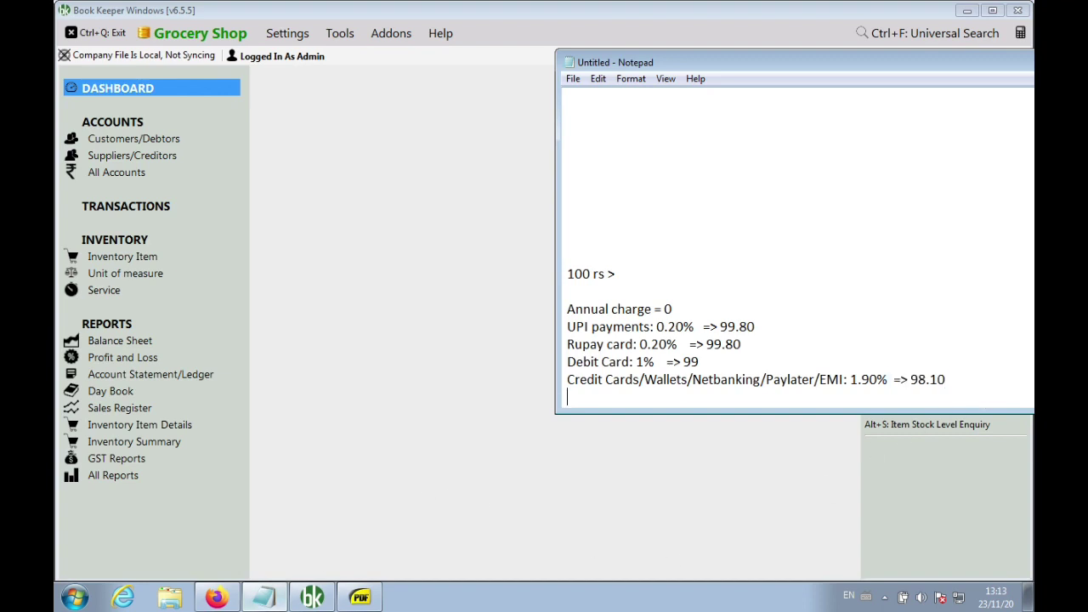
pyautogui.press('Return')
pyautogui.press('Return')
pyautogui.press('Return')
pyautogui.press('Return')
pyautogui.press('Return')
pyautogui.press('Return')
pyautogui.press('Return')
pyautogui.press('Return')
pyautogui.press('Return')
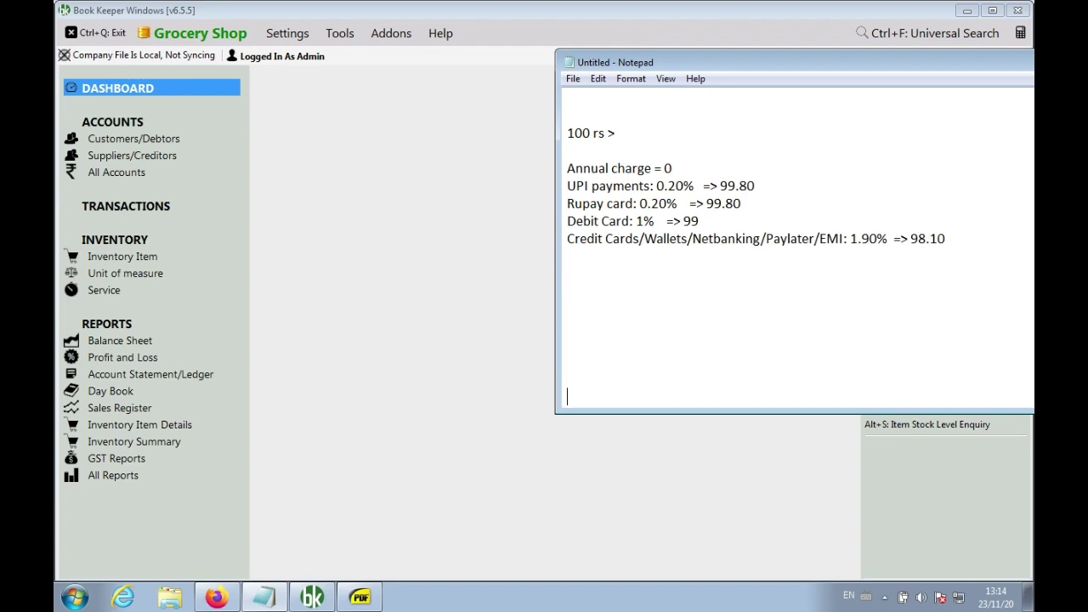
# Add '300000' and below it '3 Lakh, commission charge no' beneath the fee list
pyautogui.click(976, 384)
pyautogui.write('300000')
pyautogui.hotkey('shift', 'Left')
pyautogui.hotkey('shift', 'Left')
pyautogui.hotkey('shift', 'Left')
pyautogui.hotkey('shift', 'Left')
pyautogui.hotkey('shift', 'Left')
pyautogui.hotkey('shift', 'Left')
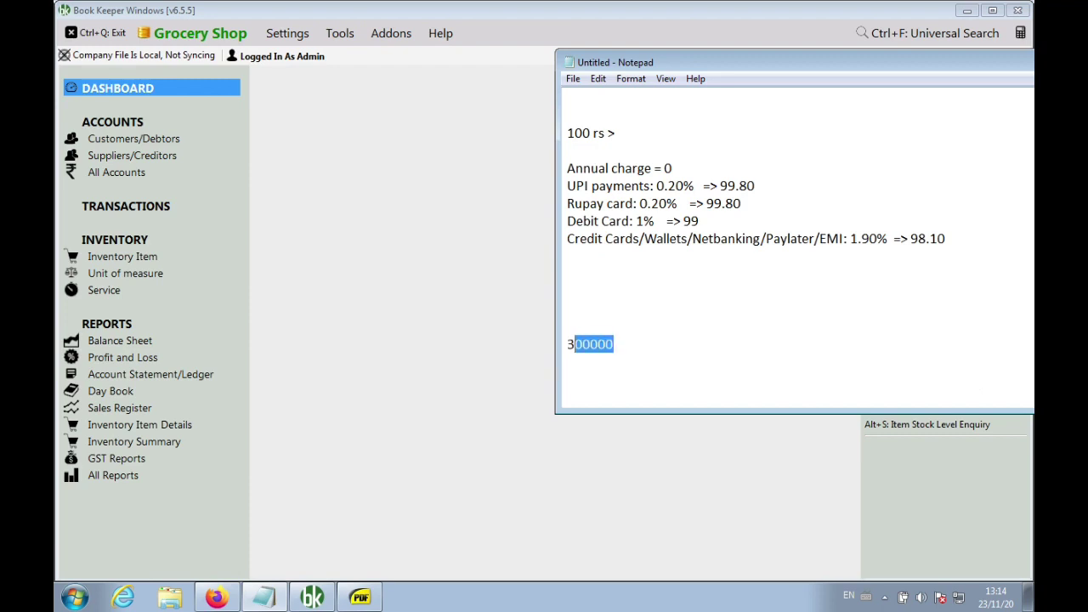
pyautogui.press('Right')
pyautogui.press('Right')
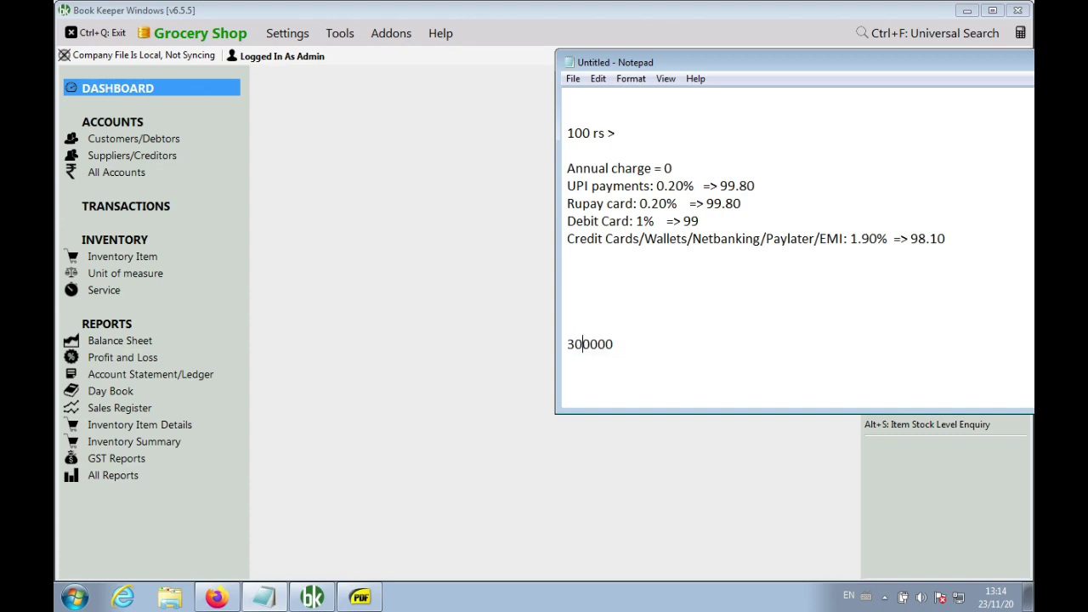
pyautogui.click(976, 385)
pyautogui.write('3 Lakh, commis')
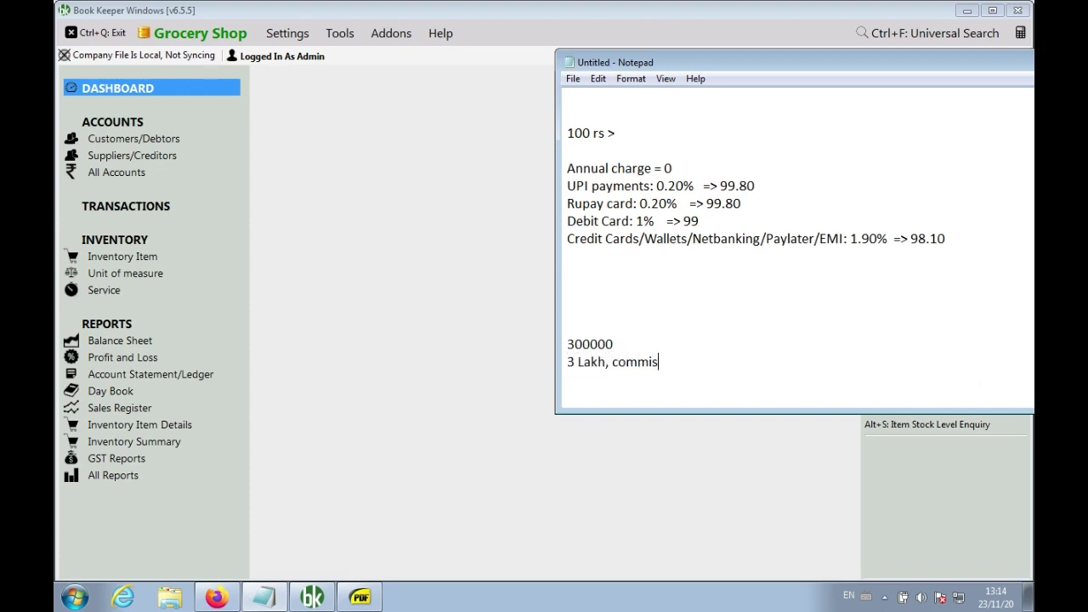
pyautogui.write('sion charge no')
# Add the Book Keeper support e-mail address on a new line below the commission note
pyautogui.press('Return')
pyautogui.press('Return')
pyautogui.press('Return')
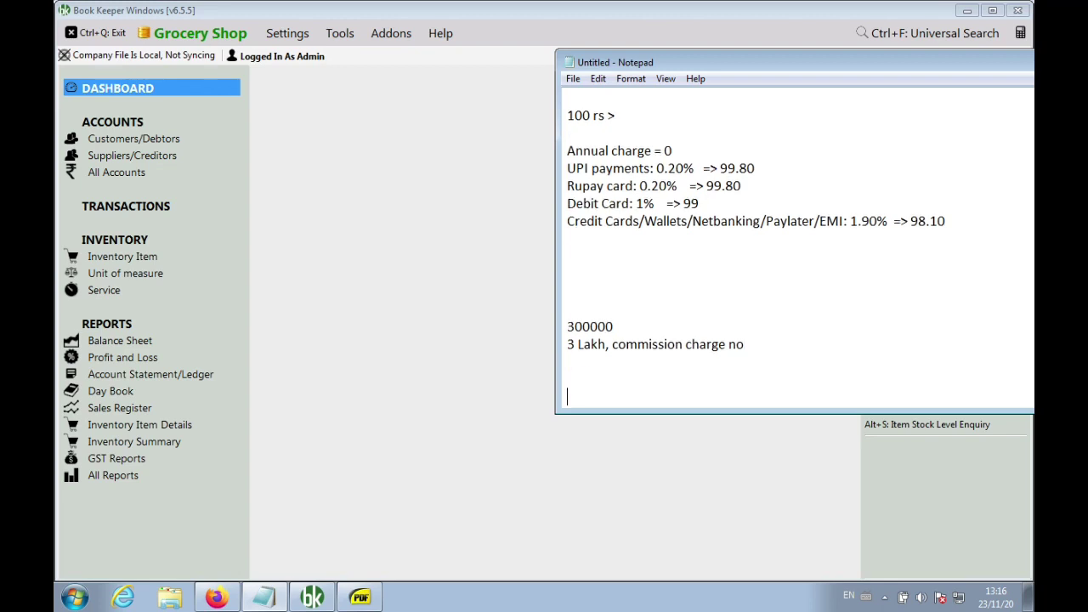
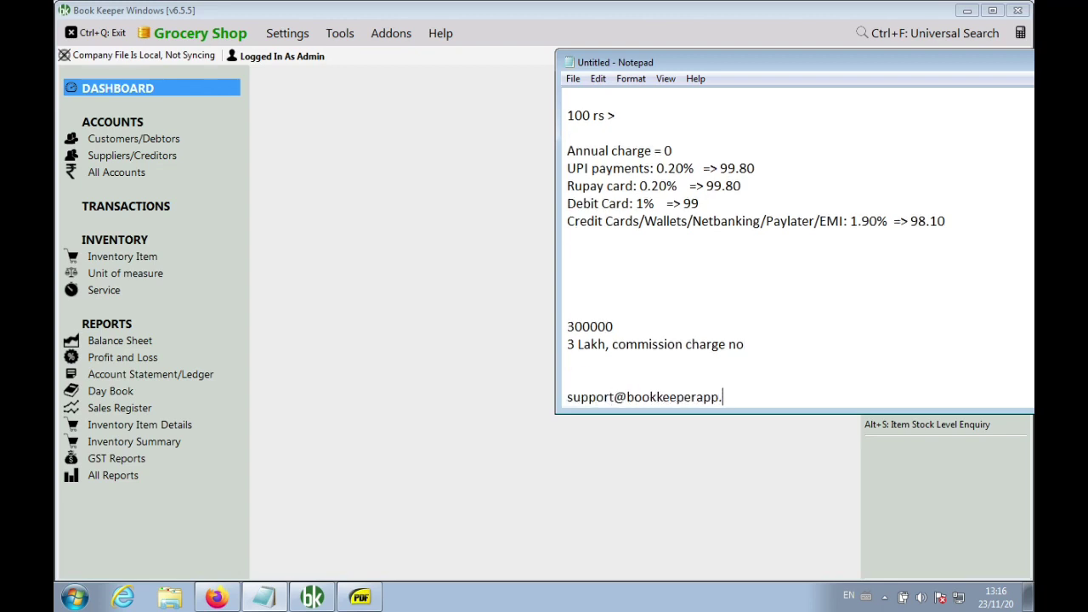
pyautogui.press('Return')
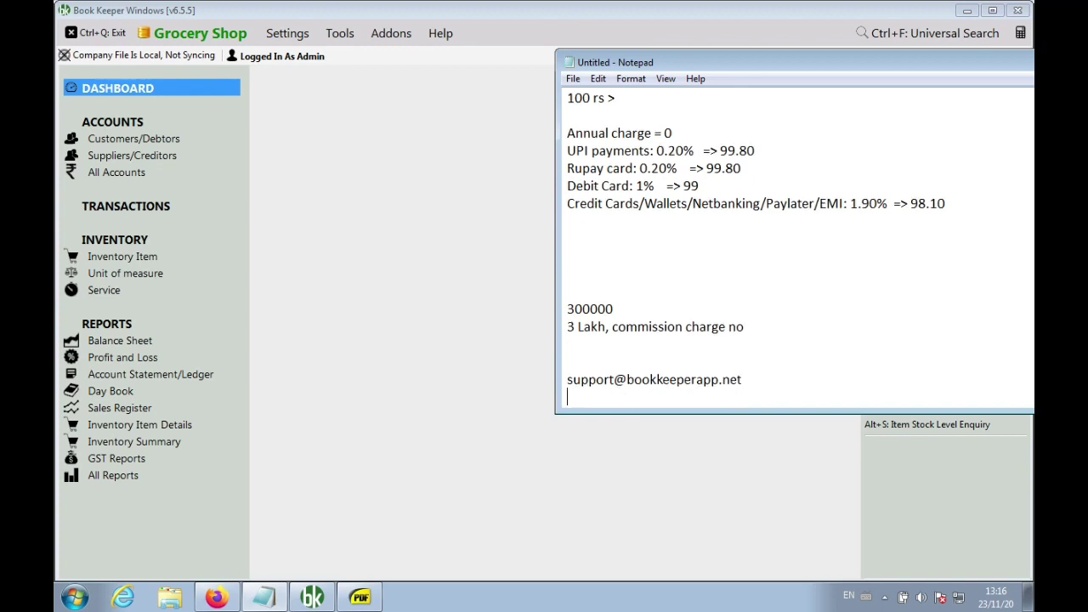